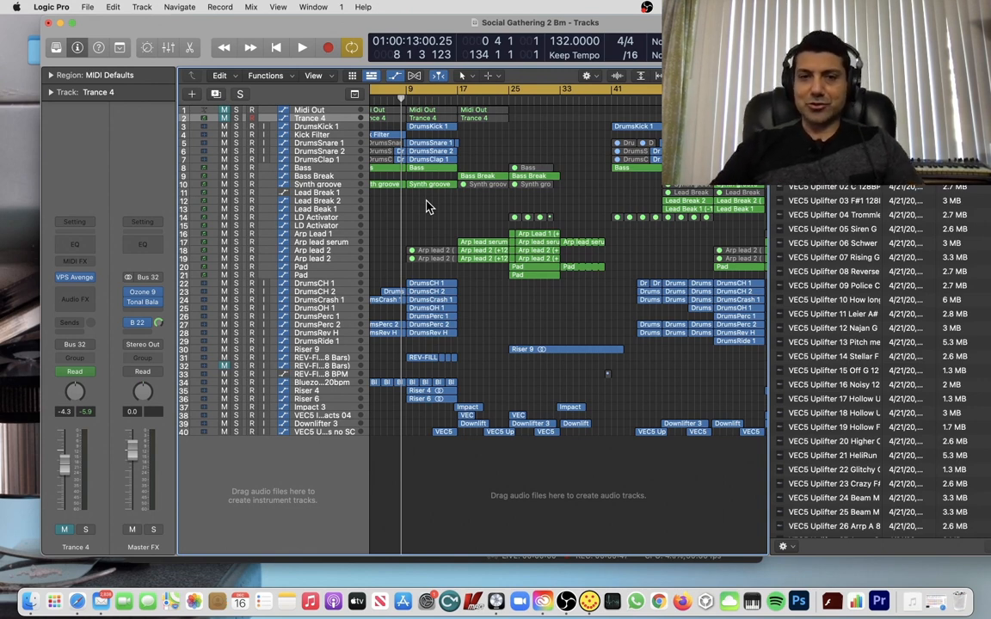
# Return the playhead to bar 1 at the start of the arrangement
pyautogui.hscroll(-3, 481, 254)
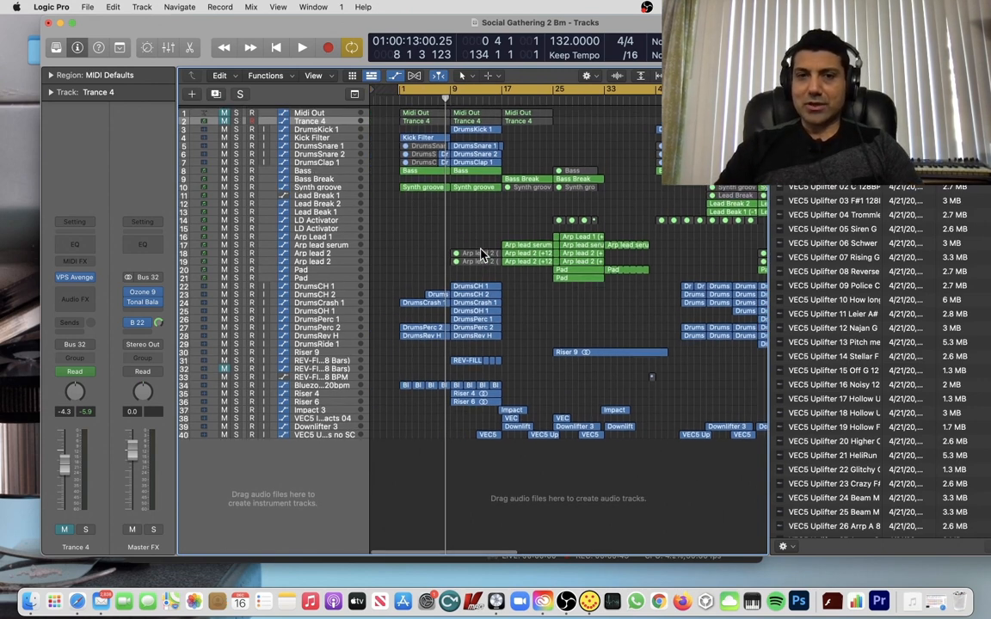
pyautogui.click(400, 101)
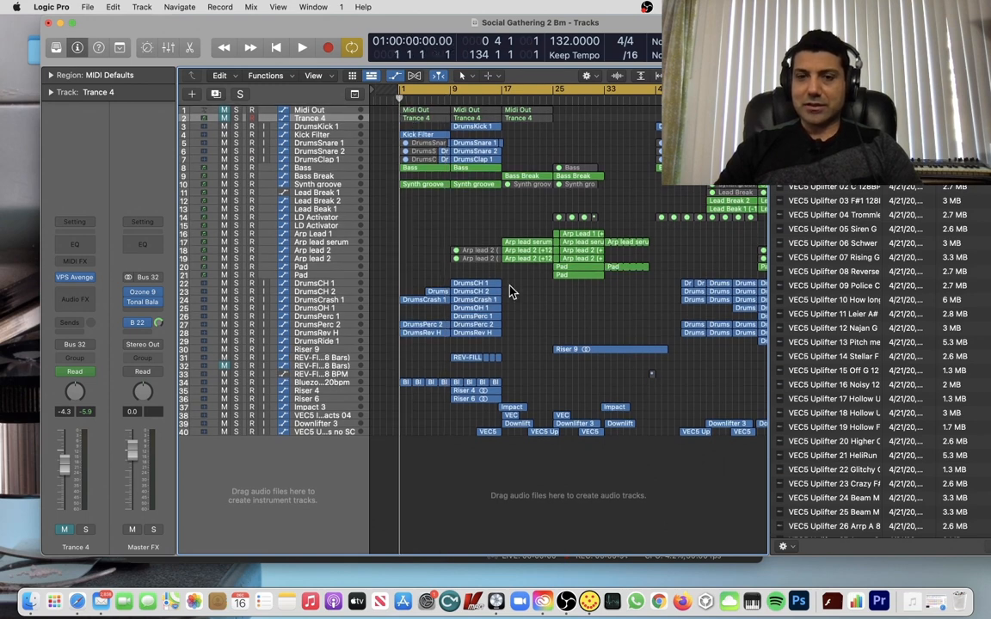
pyautogui.hscroll(2, 509, 293)
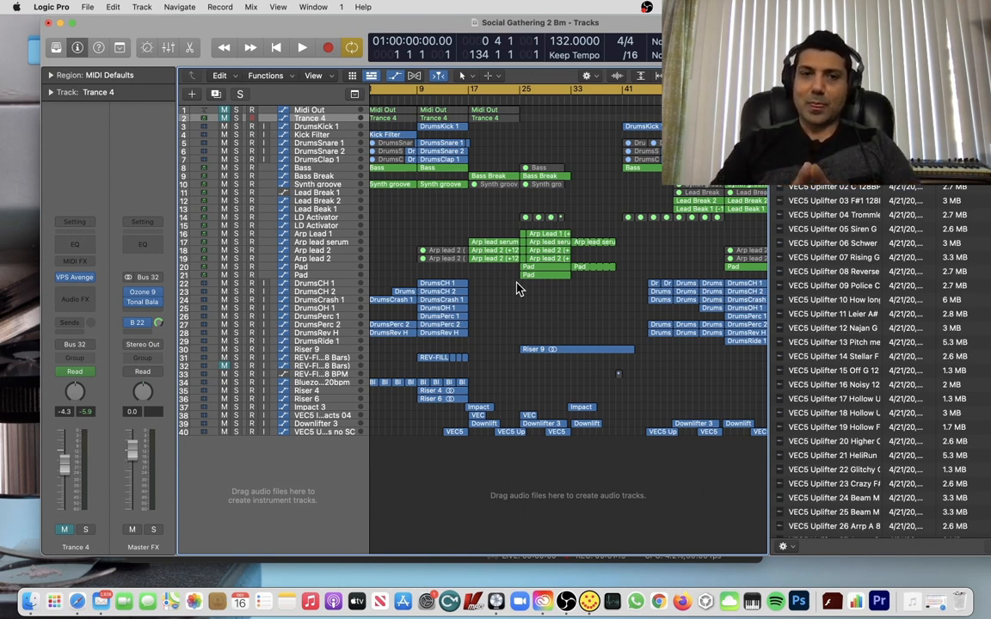
# Open the VPS Avenger instrument on the Trance 4 track, audition a note, and reposition its window to uncover the tracks
pyautogui.click(76, 278)
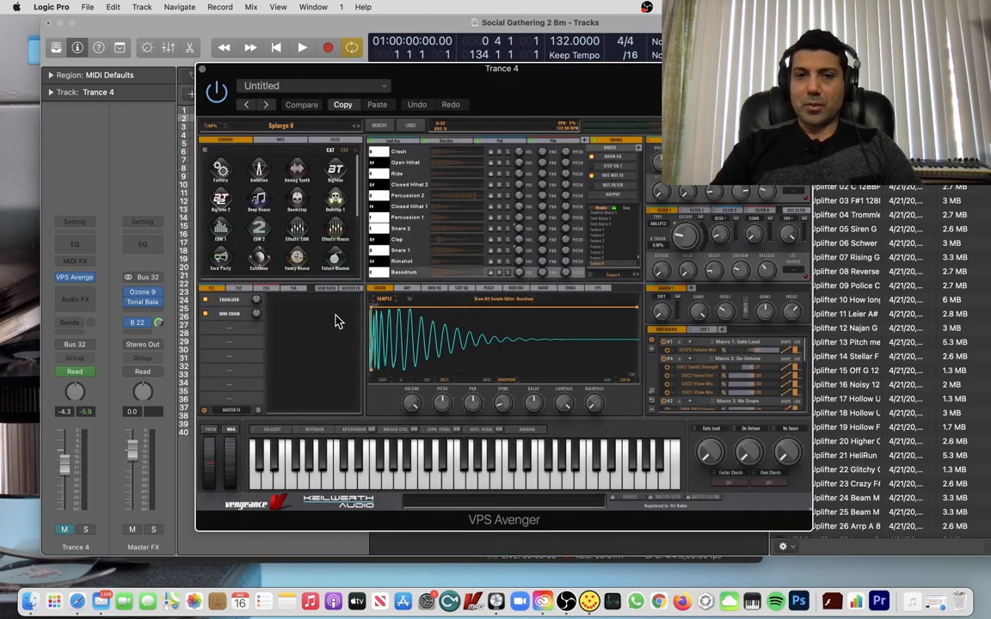
pyautogui.moveTo(472, 73)
pyautogui.mouseDown()
pyautogui.moveTo(467, 82)
pyautogui.moveTo(468, 56)
pyautogui.mouseUp()
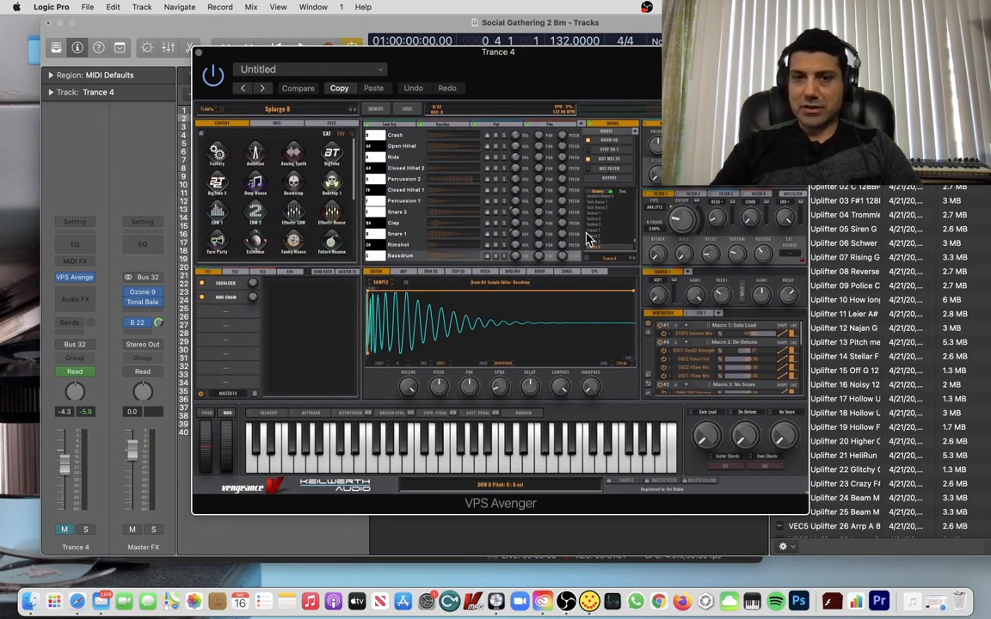
pyautogui.click(349, 465)
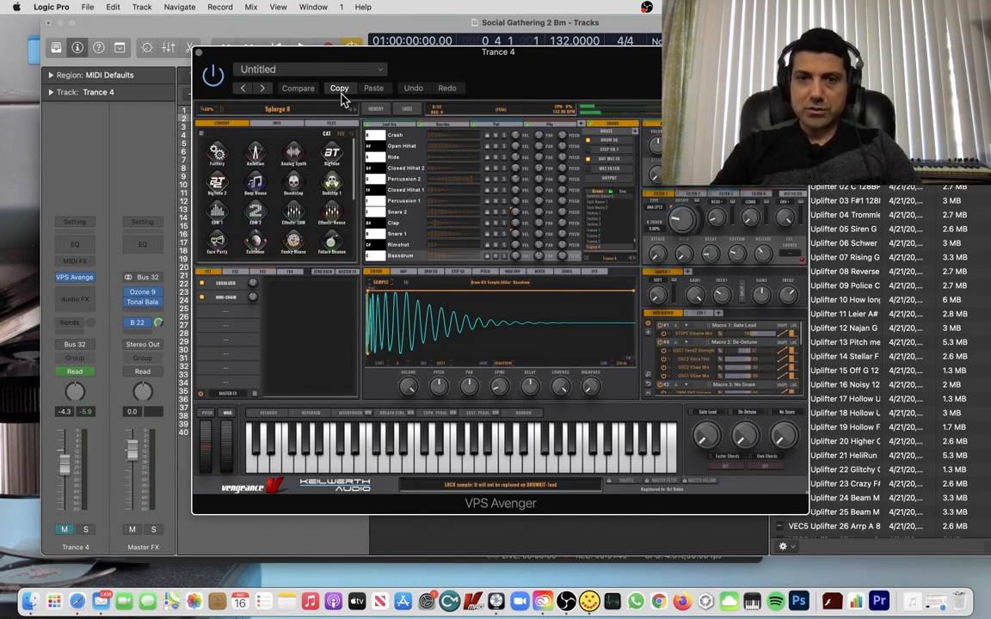
pyautogui.moveTo(399, 60); pyautogui.dragTo(548, 110)
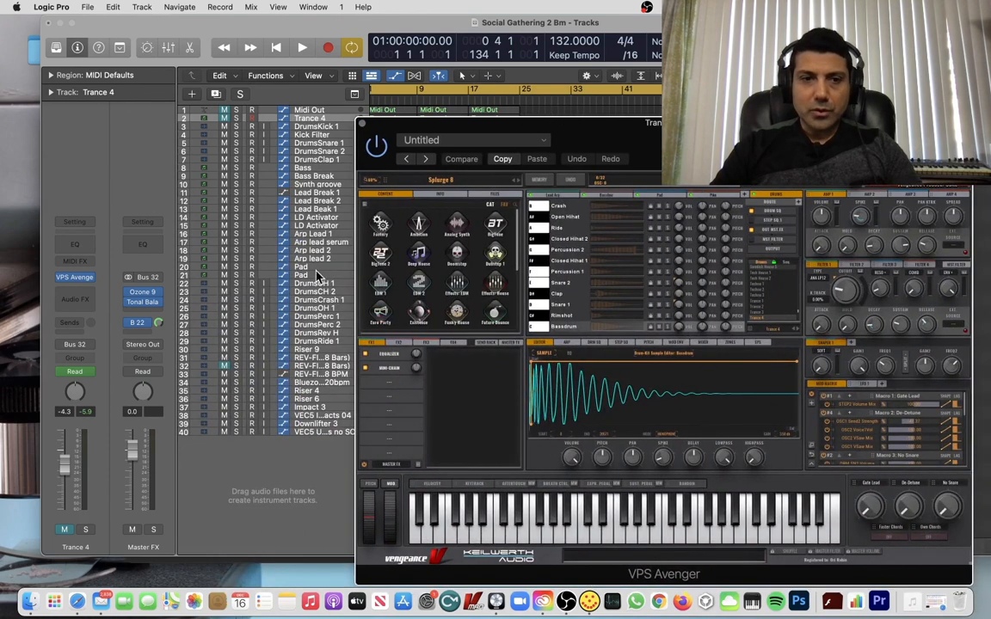
pyautogui.moveTo(401, 118); pyautogui.dragTo(155, 288)
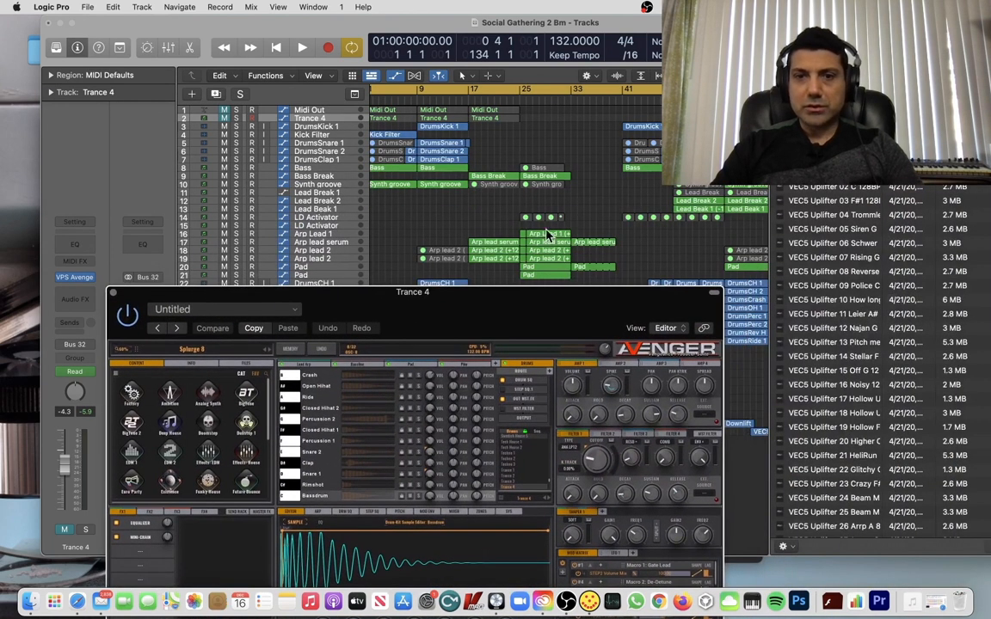
pyautogui.click(587, 212)
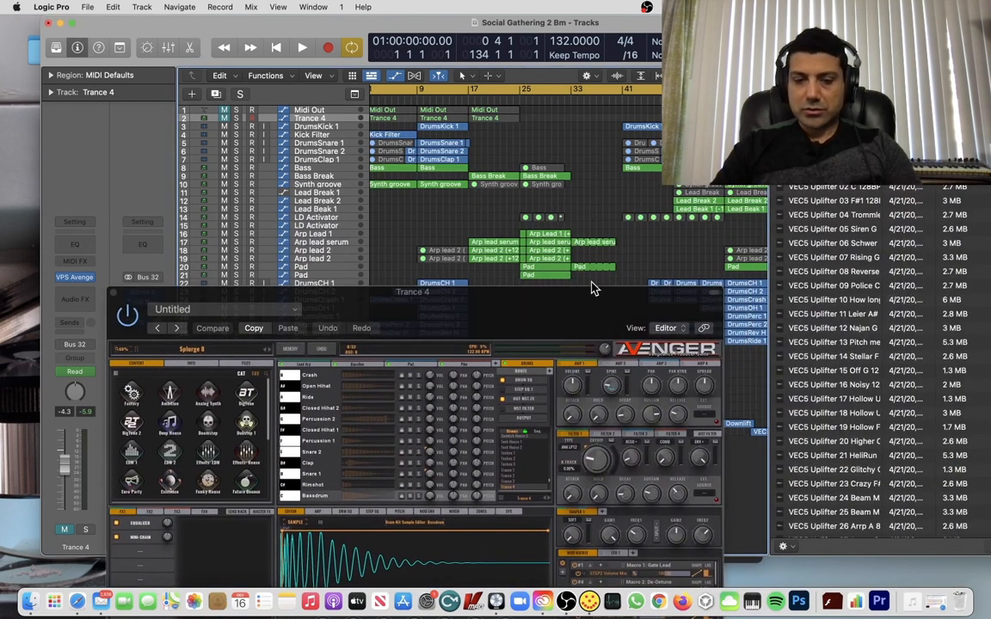
# Show the mixer and look through the channel strips' effect chains and buses, up to the Stereo Out and Master
pyautogui.press('x')
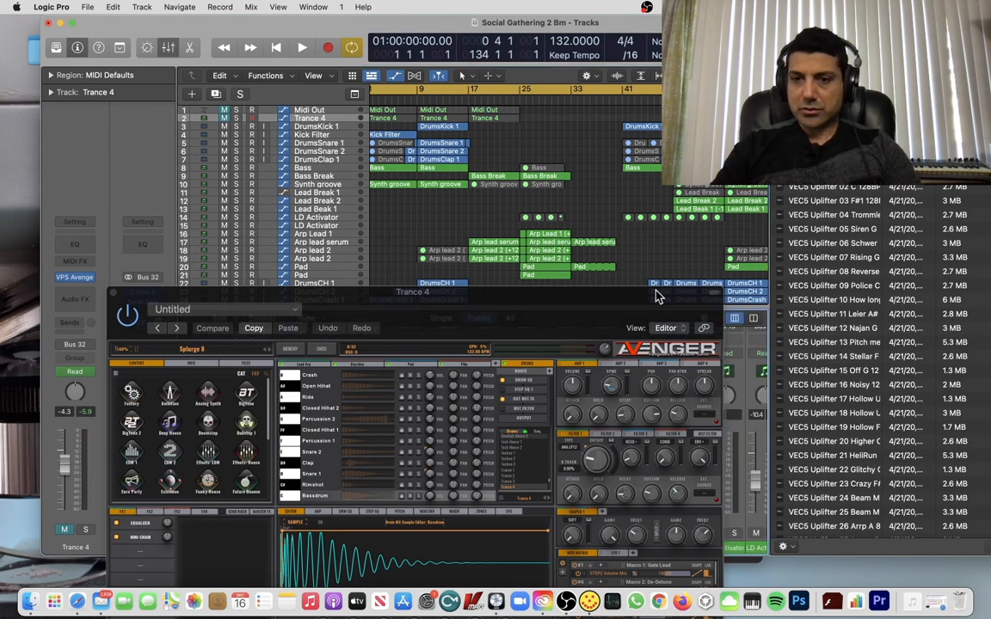
pyautogui.moveTo(623, 322); pyautogui.dragTo(468, 66)
pyautogui.scroll(5, 641, 353)
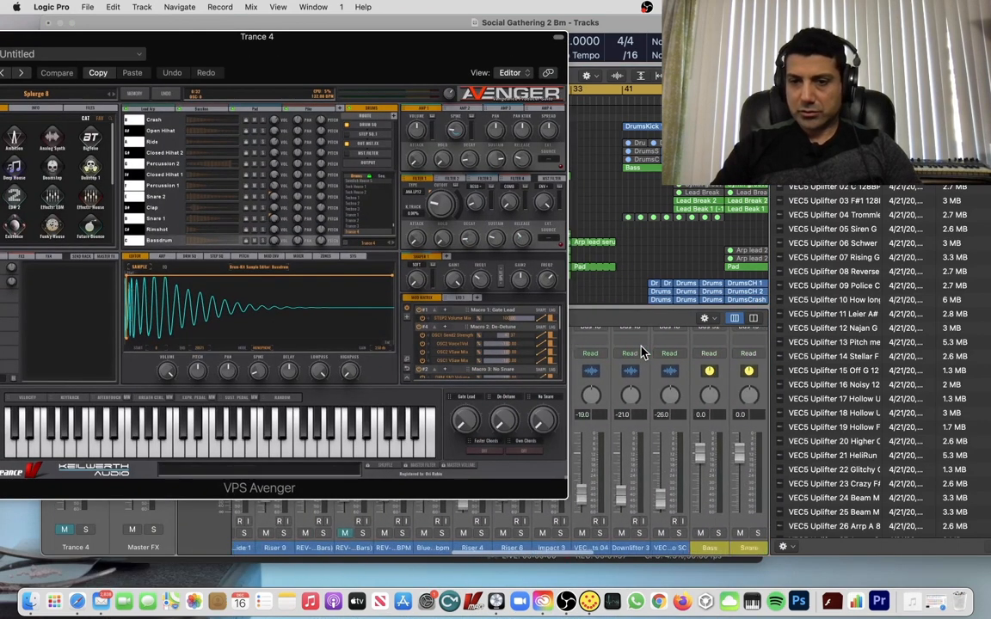
pyautogui.scroll(3, 678, 385)
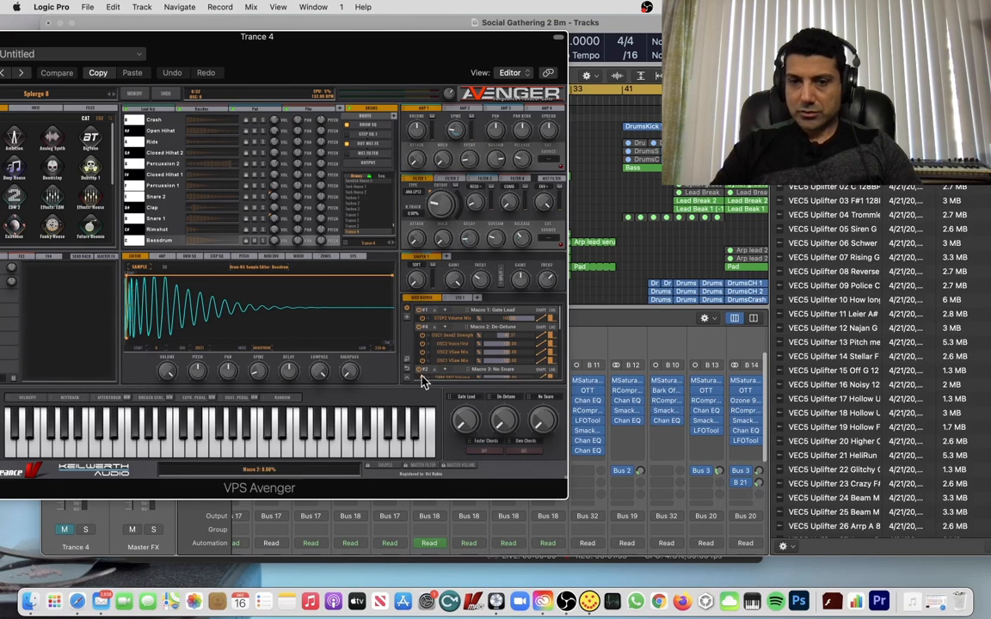
pyautogui.scroll(-6, 686, 508)
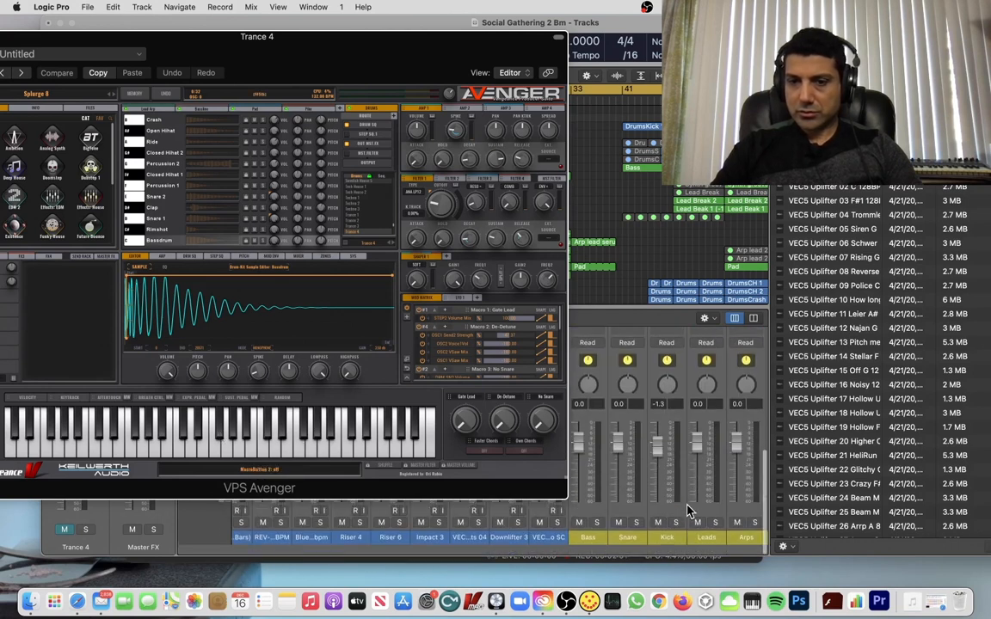
pyautogui.hscroll(8, 652, 491)
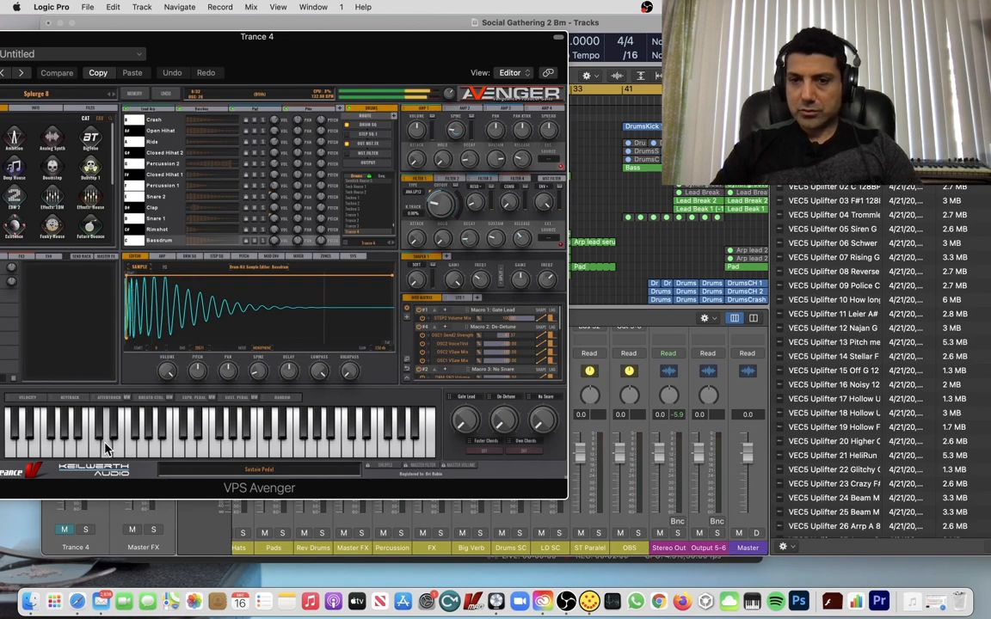
# Close the Trance 4 instrument window and hide the mixer, leaving the full track arrangement in view
pyautogui.moveTo(330, 47); pyautogui.dragTo(614, 109)
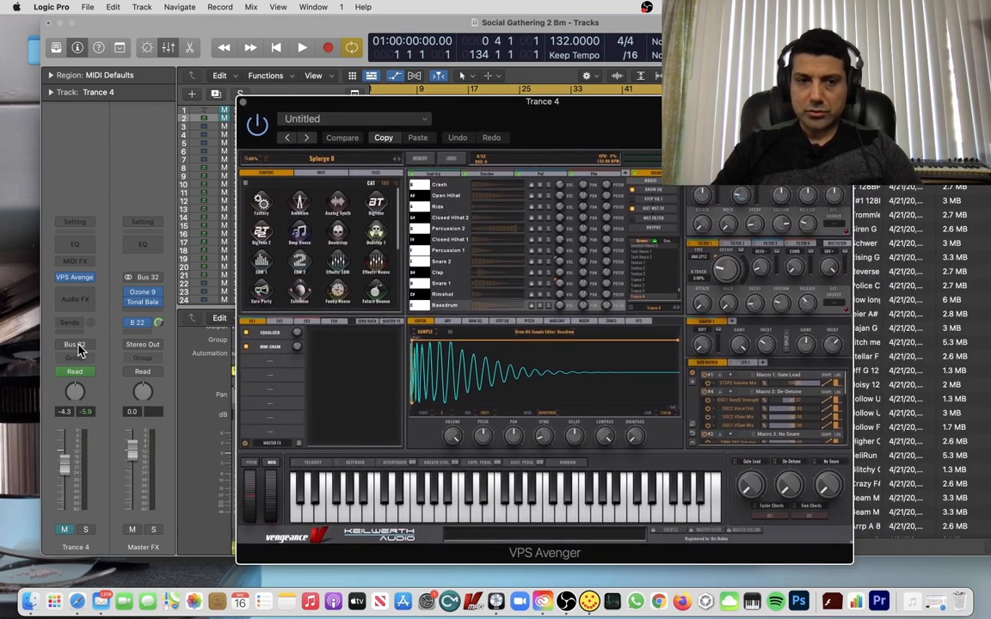
pyautogui.click(243, 102)
pyautogui.hscroll(-3, 537, 204)
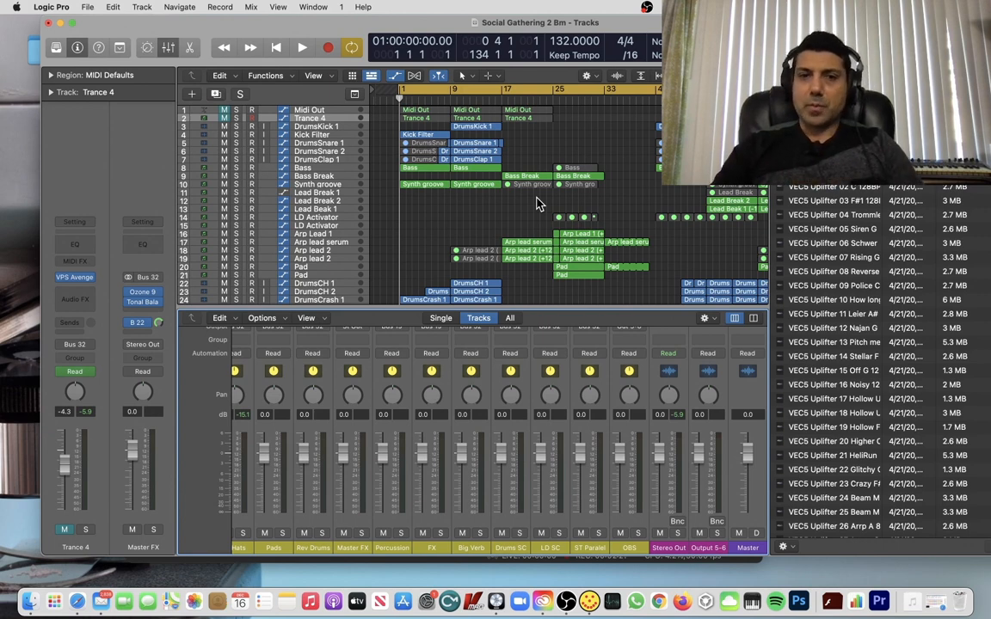
pyautogui.scroll(5, 496, 197)
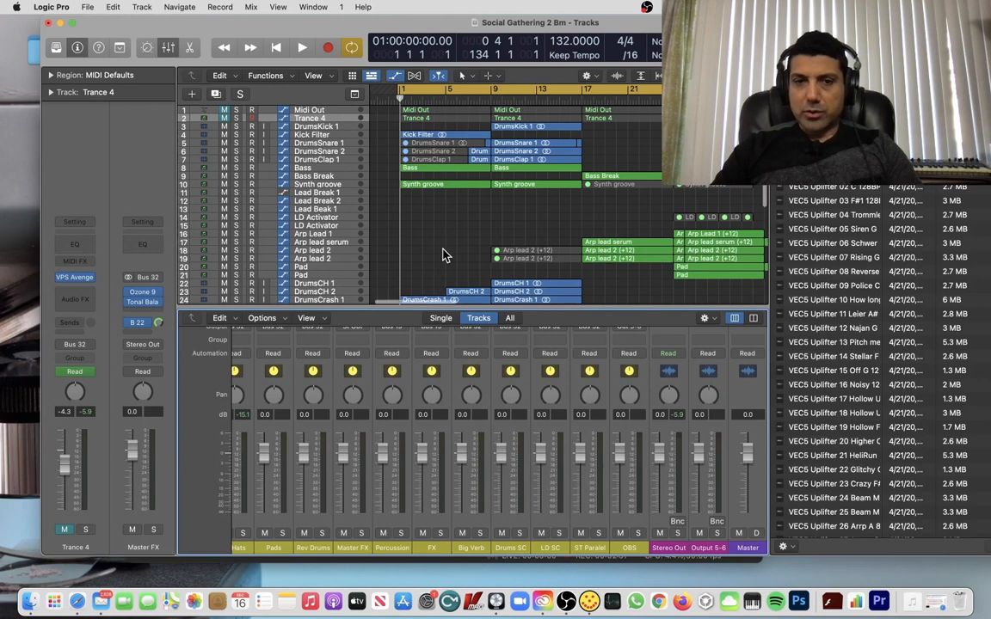
pyautogui.scroll(-3, 443, 252)
pyautogui.scroll(-1, 443, 254)
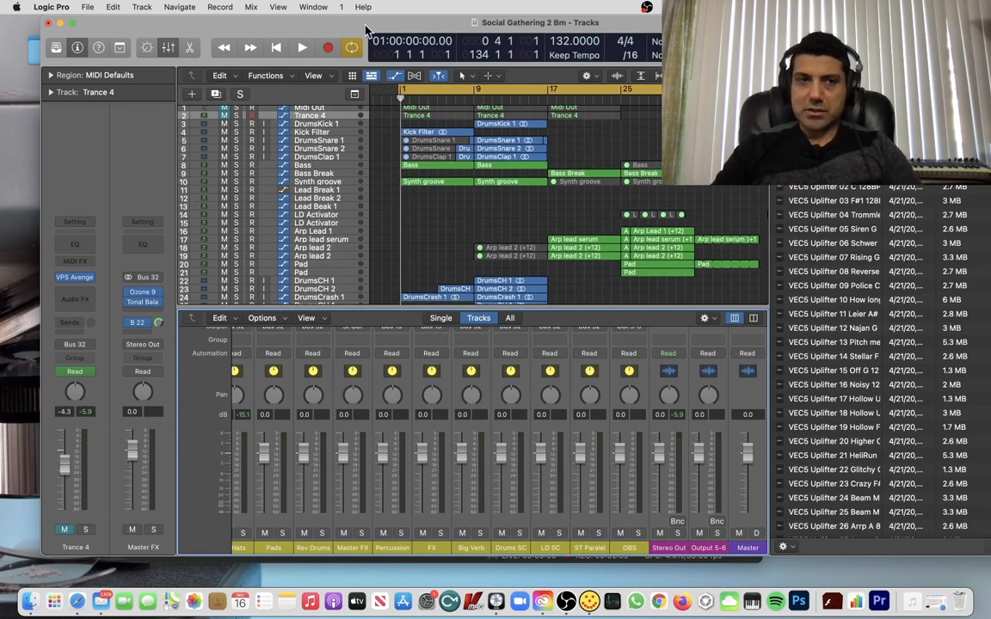
pyautogui.moveTo(365, 28)
pyautogui.mouseDown()
pyautogui.moveTo(316, 26)
pyautogui.moveTo(379, 22)
pyautogui.mouseUp()
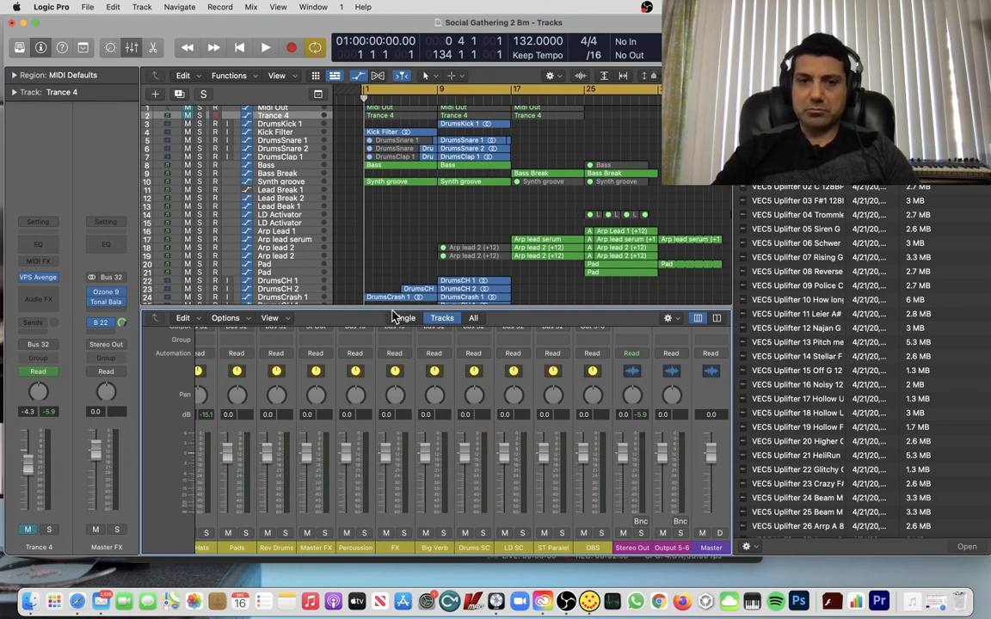
pyautogui.press('x')
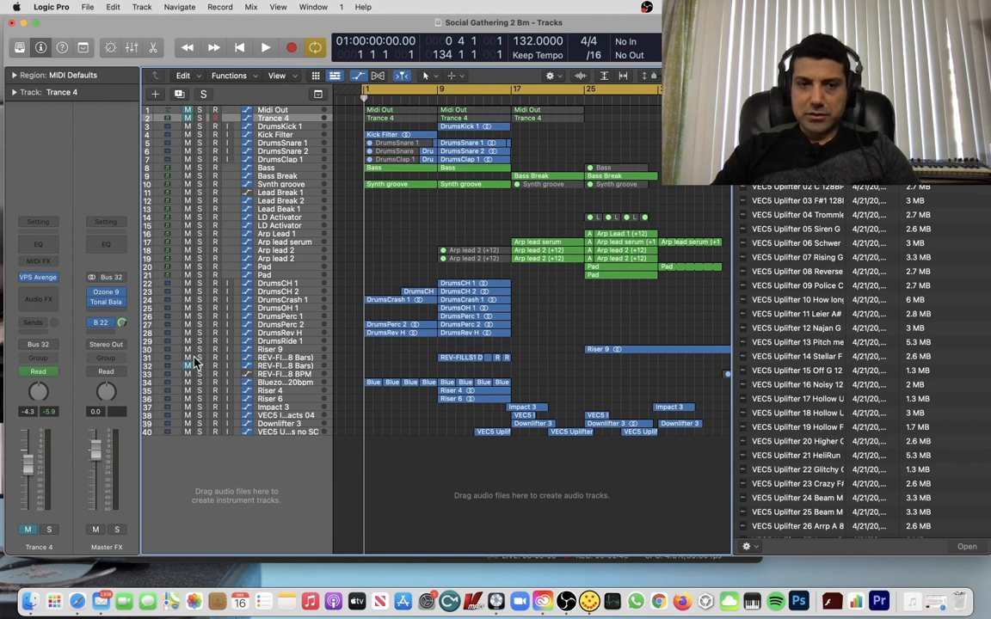
# Play the arrangement from bar 1 with the timeline zoomed to roughly its first 20 bars
pyautogui.press('super+Right')
pyautogui.press('super+Right')
pyautogui.press('super+Right')
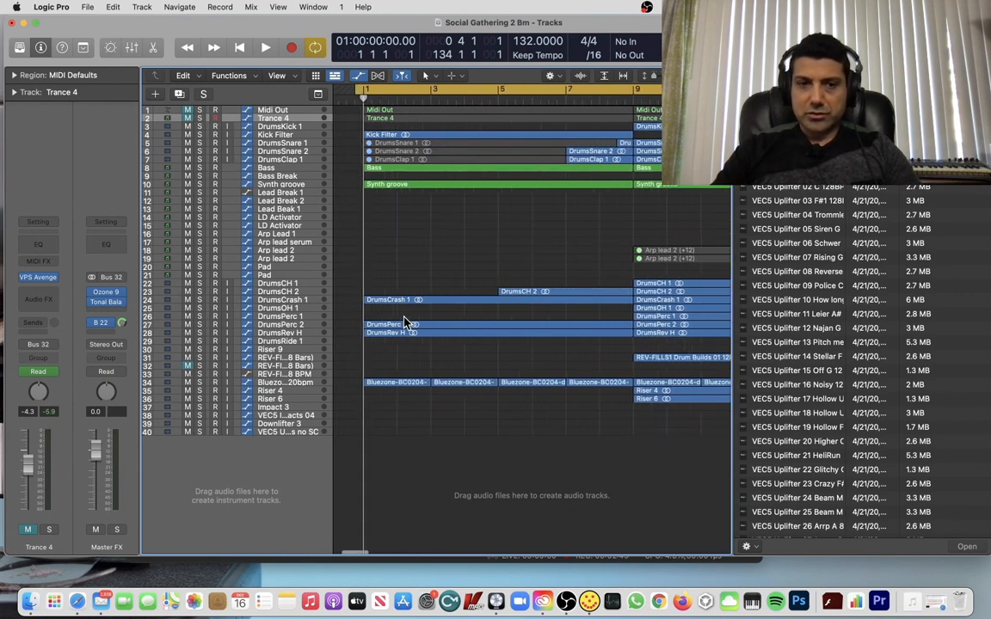
pyautogui.press('super+Right')
pyautogui.press('space')
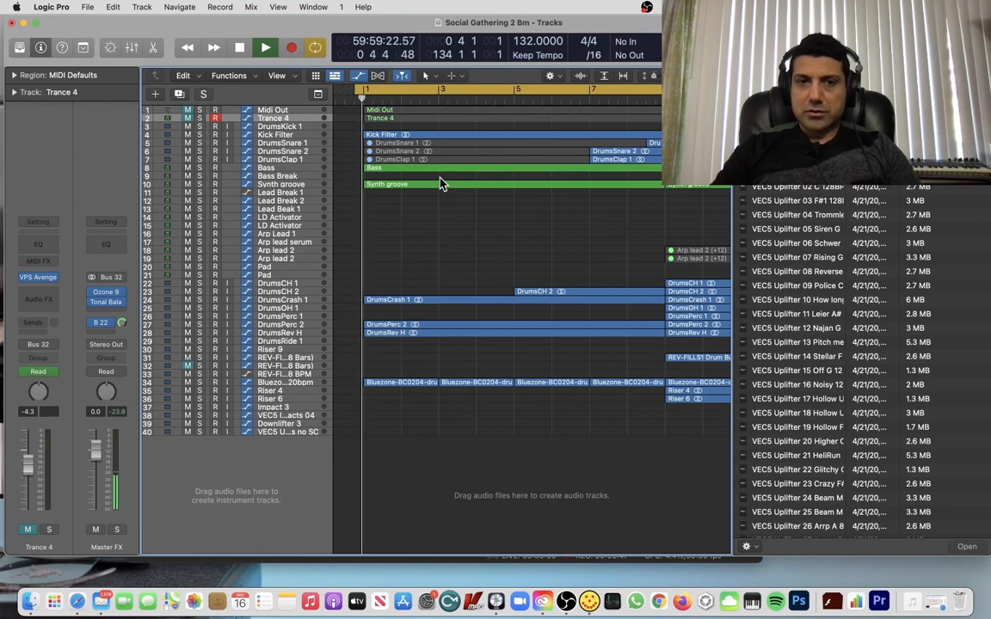
pyautogui.press('super+Left')
pyautogui.press('super+Left')
pyautogui.press('super+Left')
pyautogui.press('super+Left')
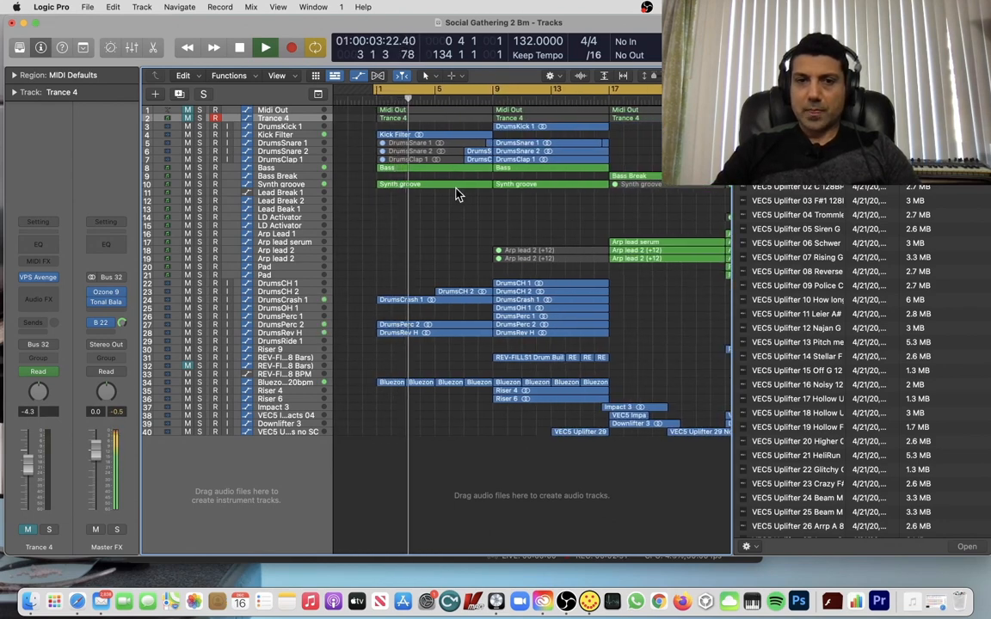
# Select the Kick Filter region and its track, and enlarge the track heights to show waveforms and full track controls
pyautogui.click(421, 135)
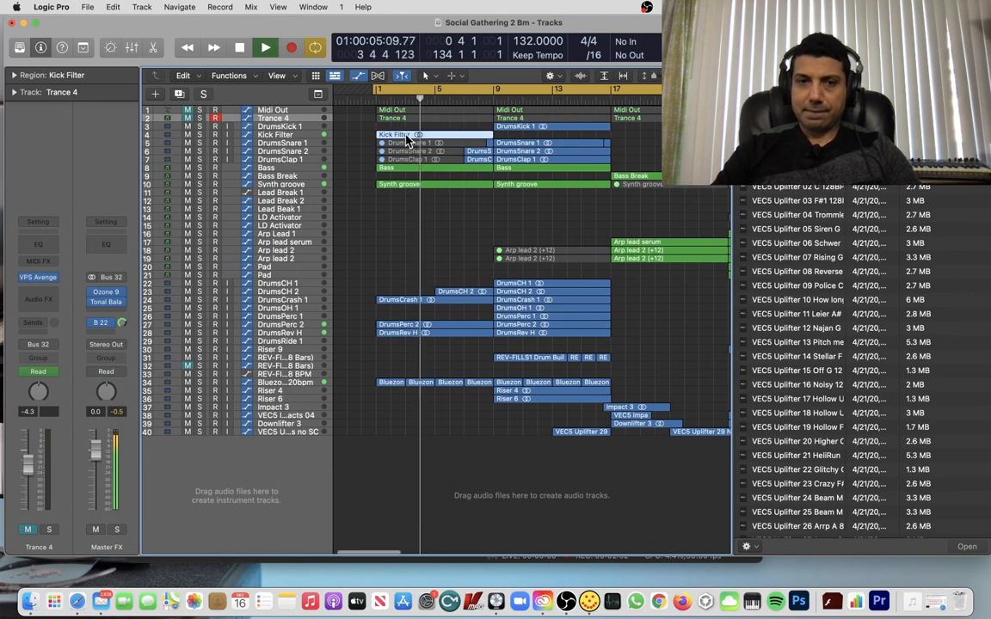
pyautogui.click(295, 136)
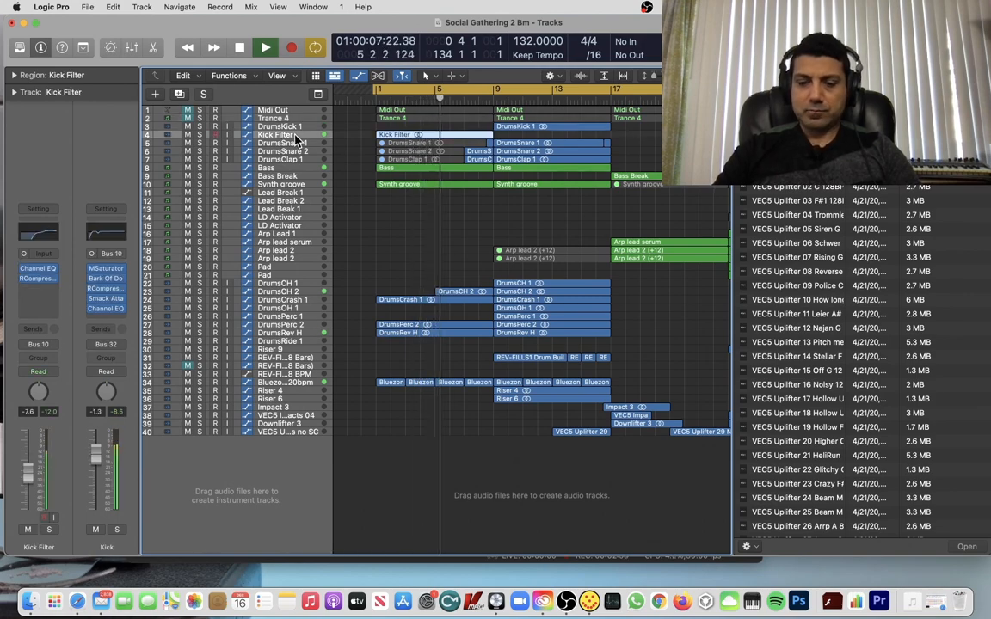
pyautogui.press('super+Down')
pyautogui.press('super+Down')
pyautogui.press('super+Down')
pyautogui.press('super+Down')
pyautogui.press('super+Down')
pyautogui.press('super+Down')
pyautogui.press('super+Down')
pyautogui.press('super+Down')
pyautogui.press('super+Down')
pyautogui.press('super+Down')
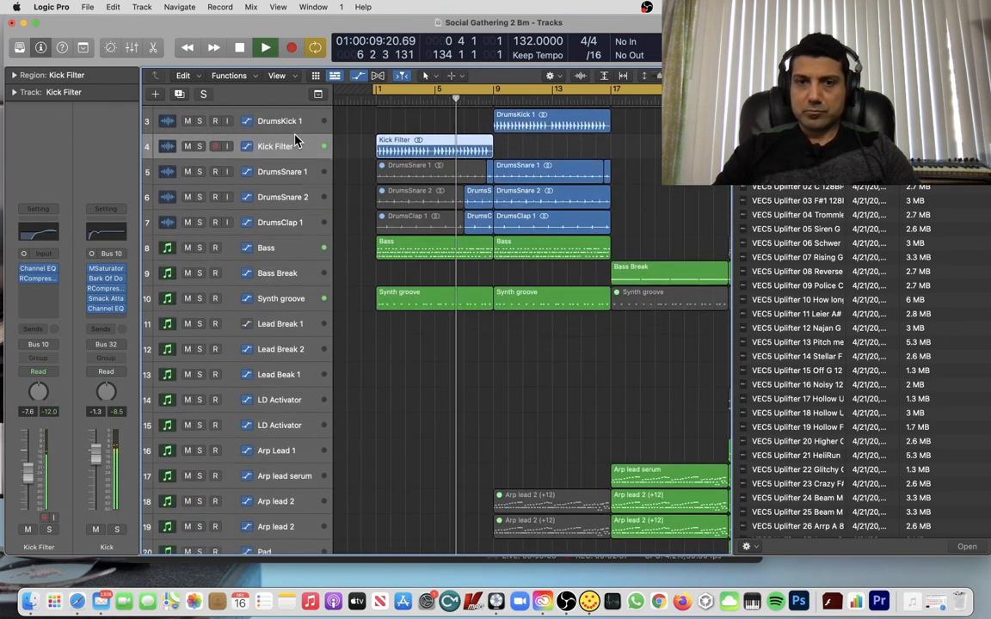
pyautogui.press('super+Down')
pyautogui.press('super+Down')
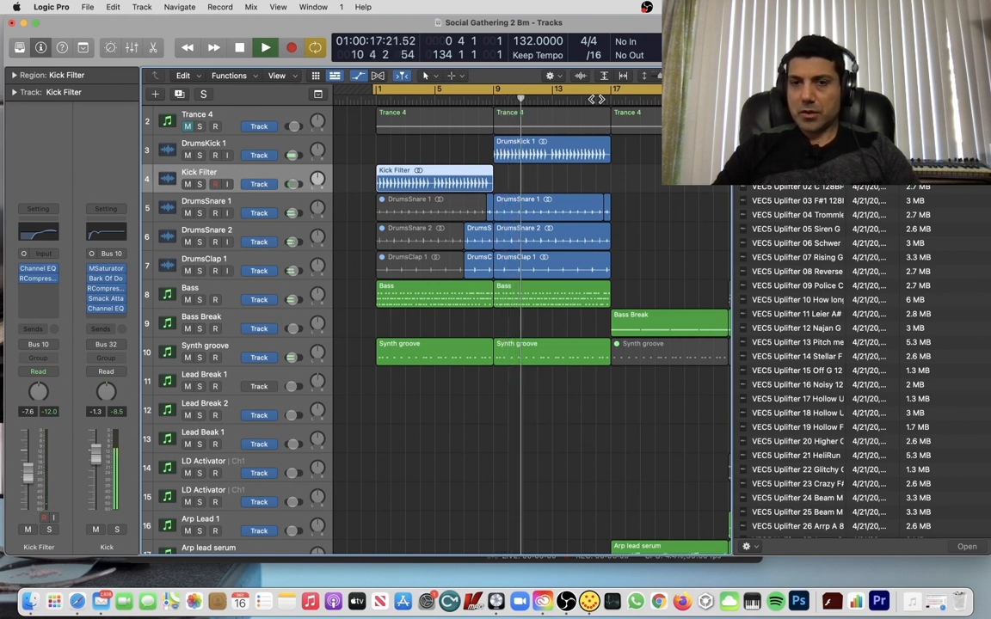
# Stop playback after bar 17 and place the playhead at bar 9, where the DrumsKick 1 region starts
pyautogui.scroll(-1, 609, 237)
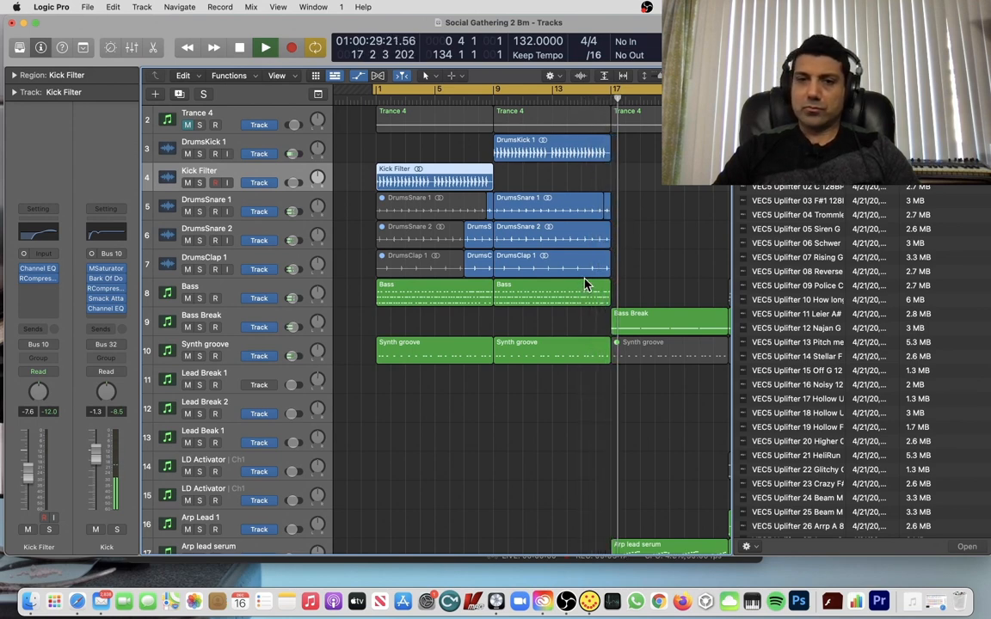
pyautogui.press('space')
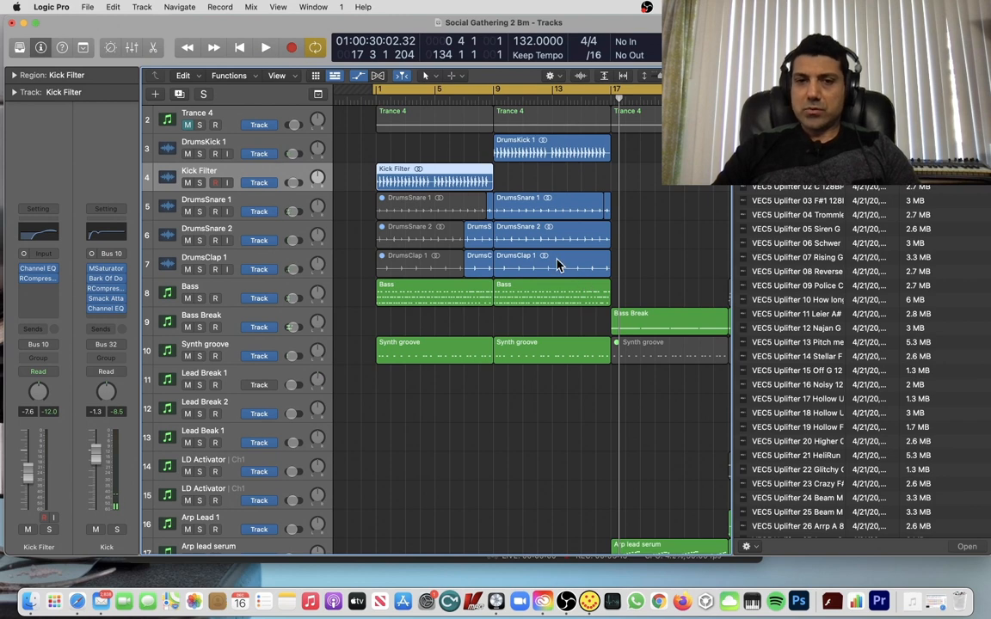
pyautogui.click(376, 101)
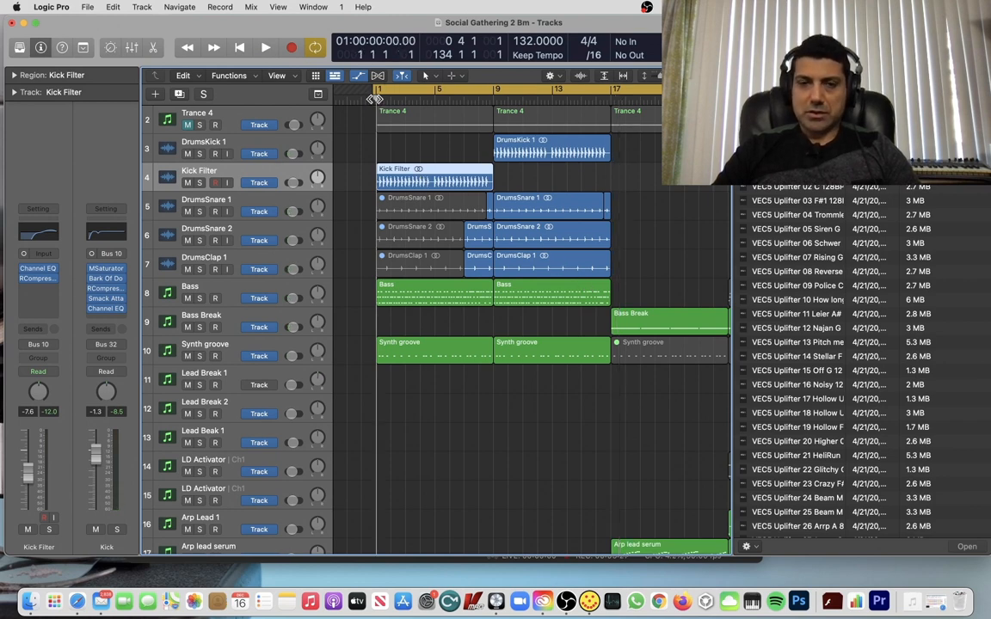
pyautogui.click(493, 99)
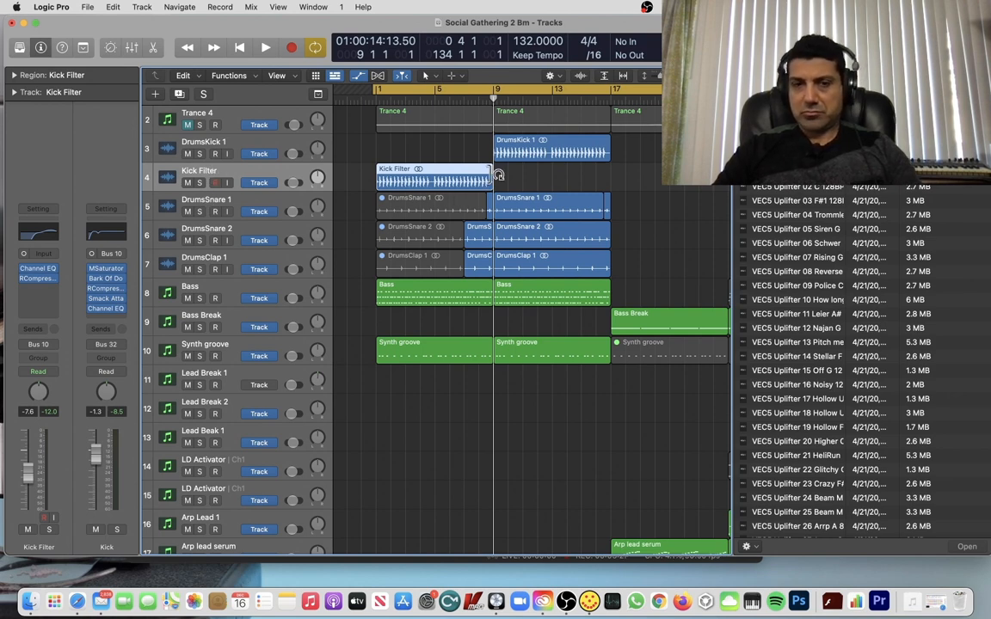
pyautogui.moveTo(496, 97)
pyautogui.mouseDown()
pyautogui.moveTo(608, 103)
pyautogui.moveTo(496, 100)
pyautogui.mouseUp()
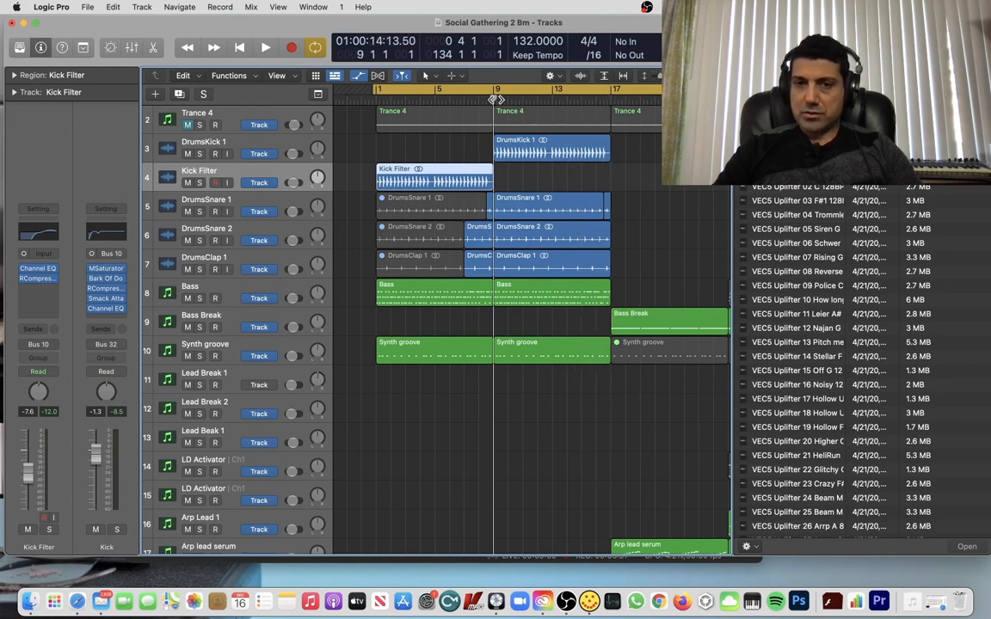
# Select the DrumsKick 1 track and bring the drum, bass and synth tracks into view
pyautogui.click(207, 146)
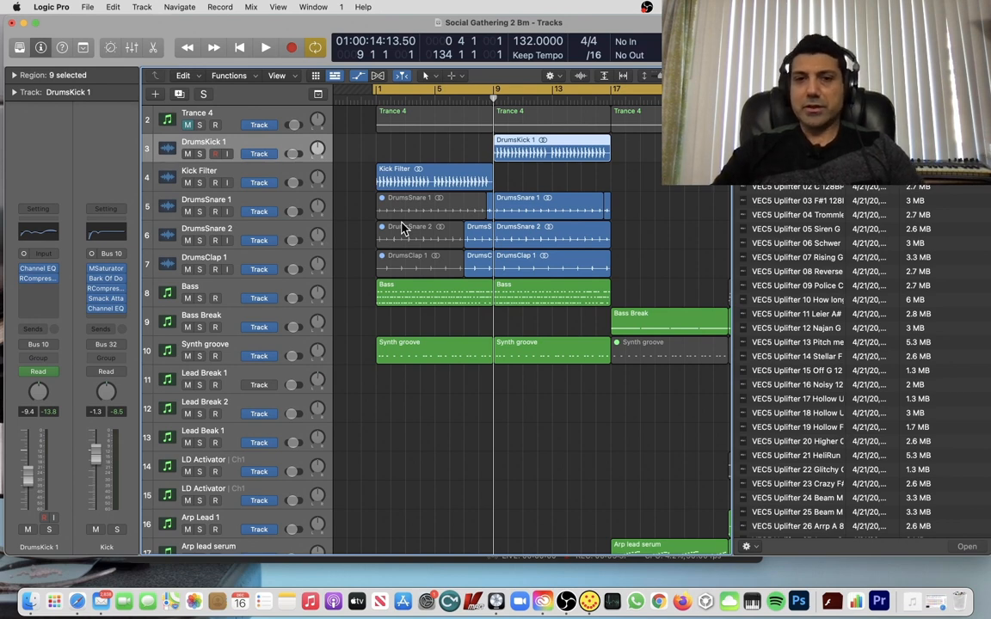
pyautogui.scroll(3, 659, 247)
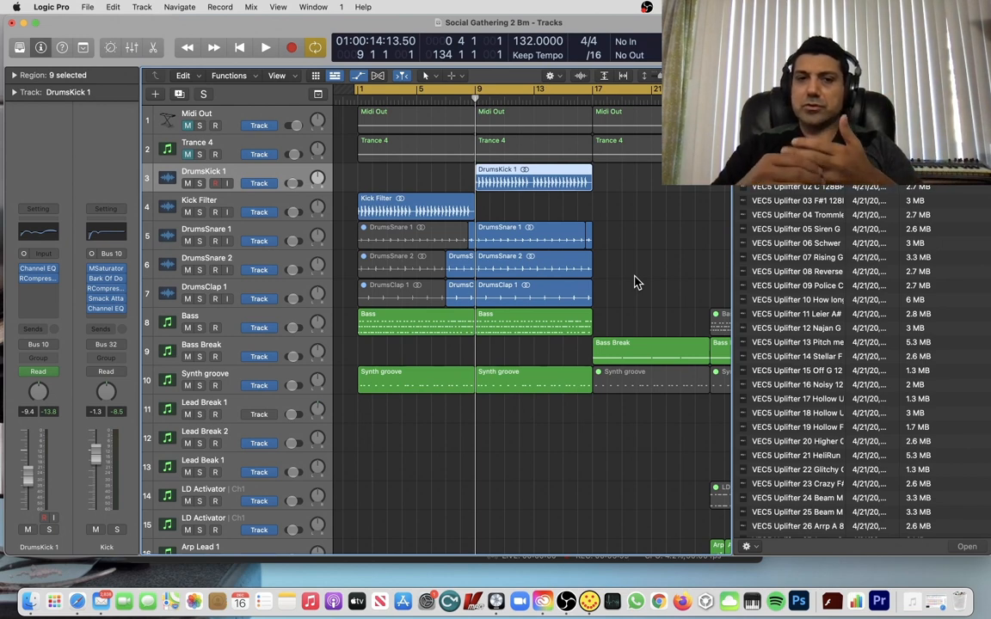
pyautogui.scroll(-2, 553, 252)
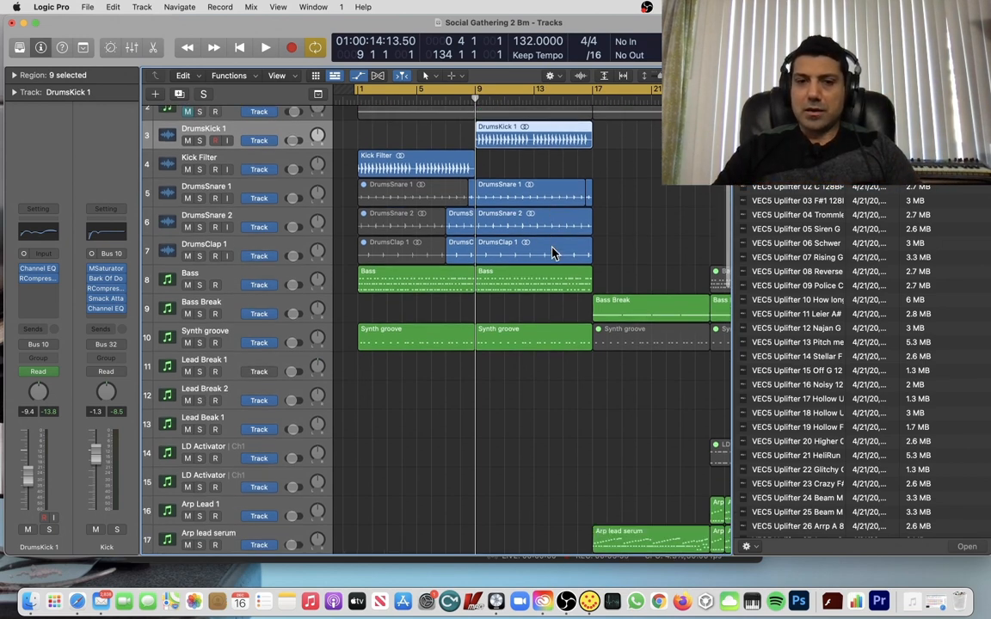
# Select the Bass track and the Synth groove track in turn to review their channel strips and regions
pyautogui.click(185, 279)
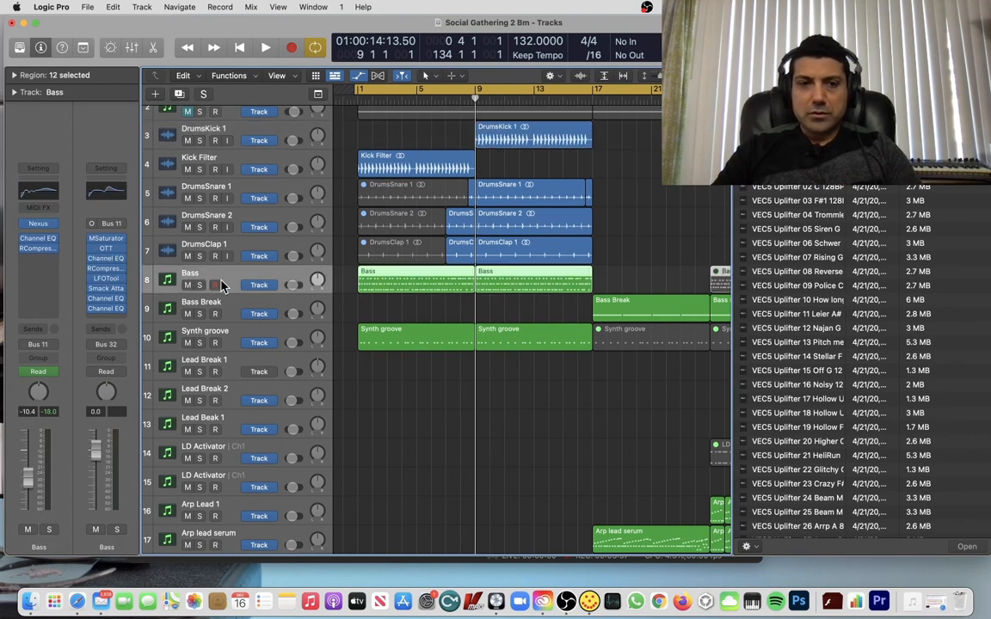
pyautogui.scroll(-3, 492, 299)
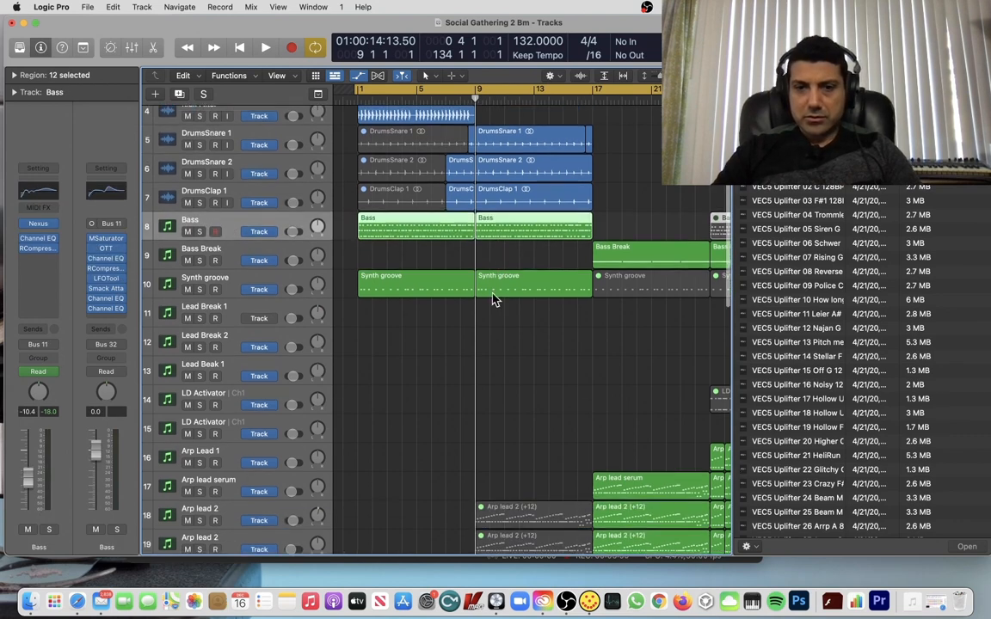
pyautogui.click(231, 263)
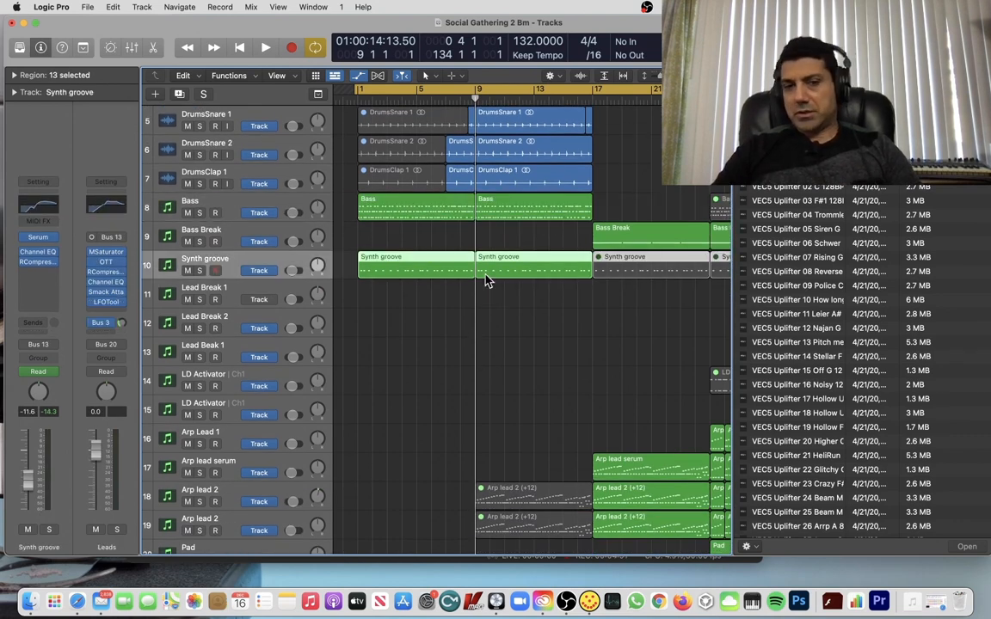
pyautogui.scroll(-10, 525, 279)
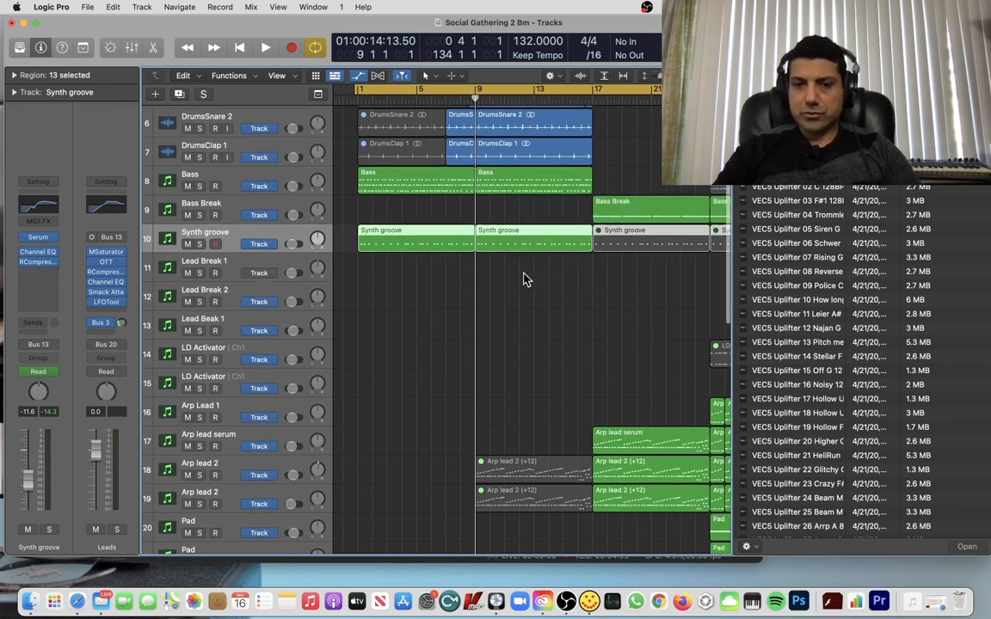
# Examine the percussion, fill, riser and impact tracks, selecting the REV-FILLS1 Drum Build region at bar 9
pyautogui.scroll(-7, 525, 278)
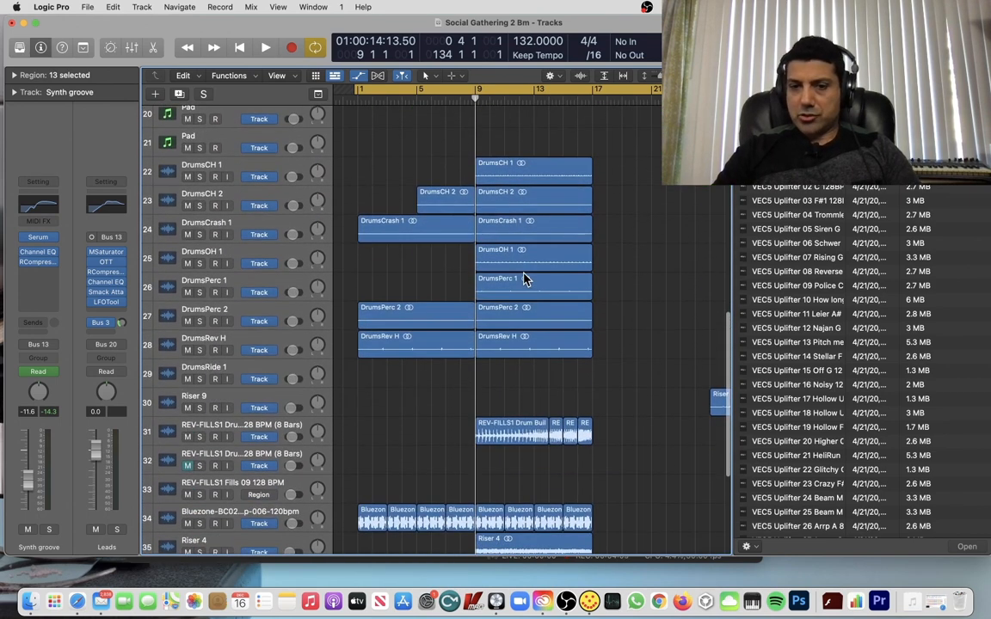
pyautogui.scroll(-2, 525, 278)
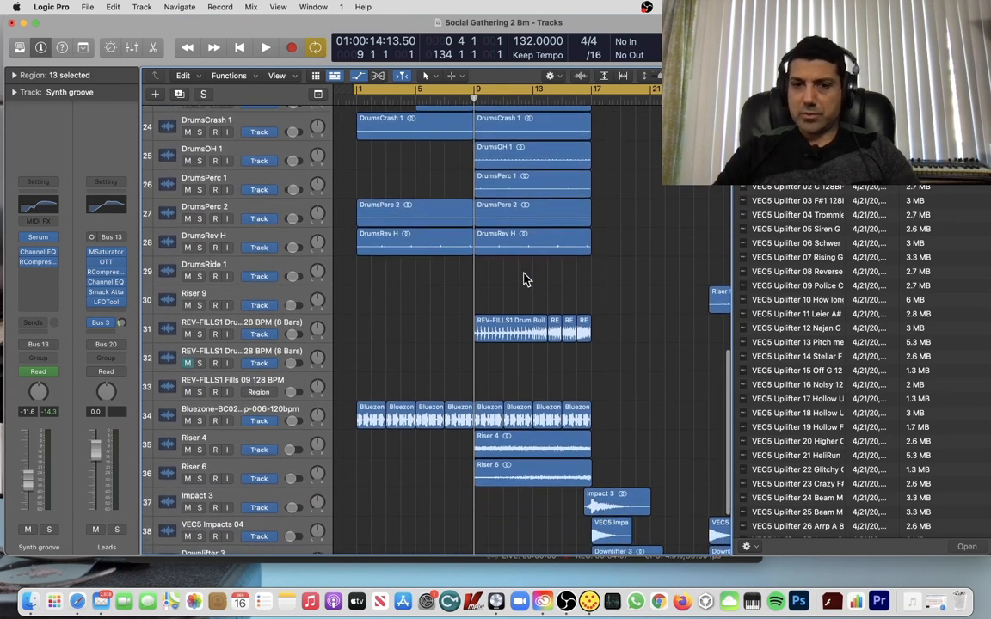
pyautogui.click(533, 339)
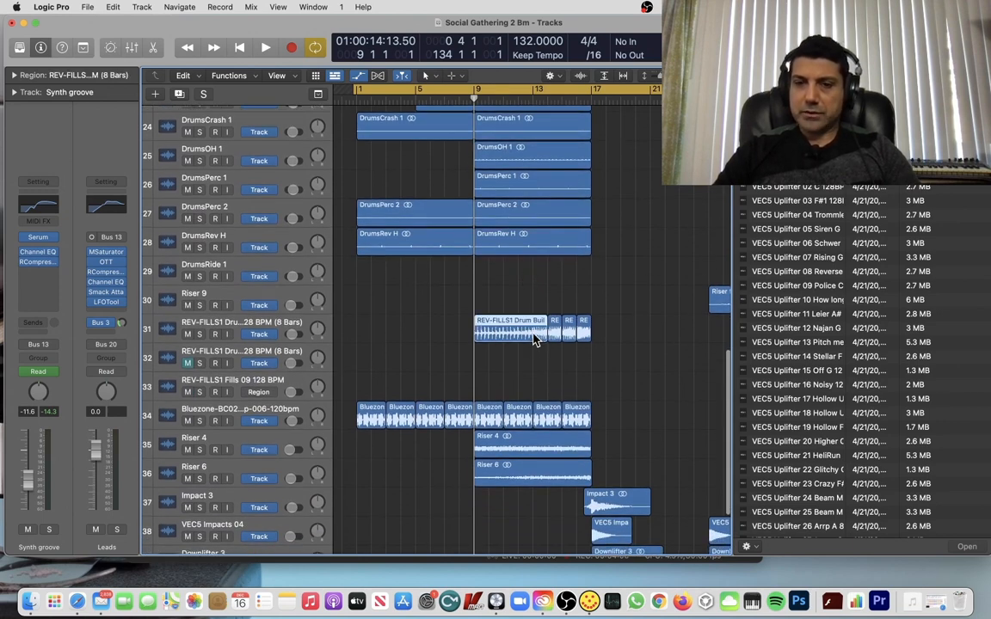
pyautogui.scroll(-3, 533, 340)
pyautogui.scroll(-2, 534, 340)
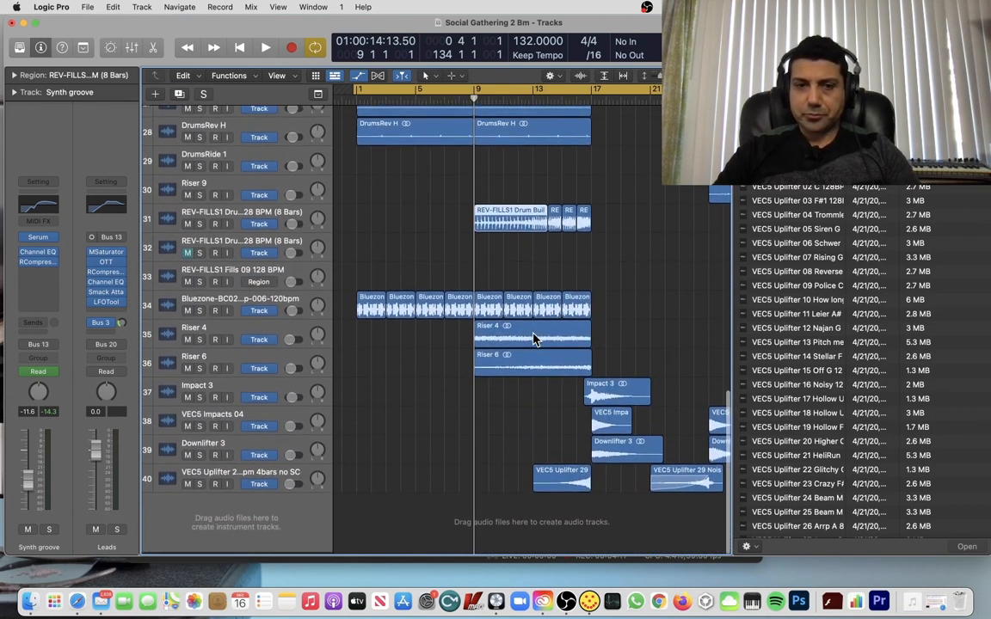
# Place the playhead at bar 17, where the Bass Break region starts, and turn off cycle mode
pyautogui.scroll(15, 534, 340)
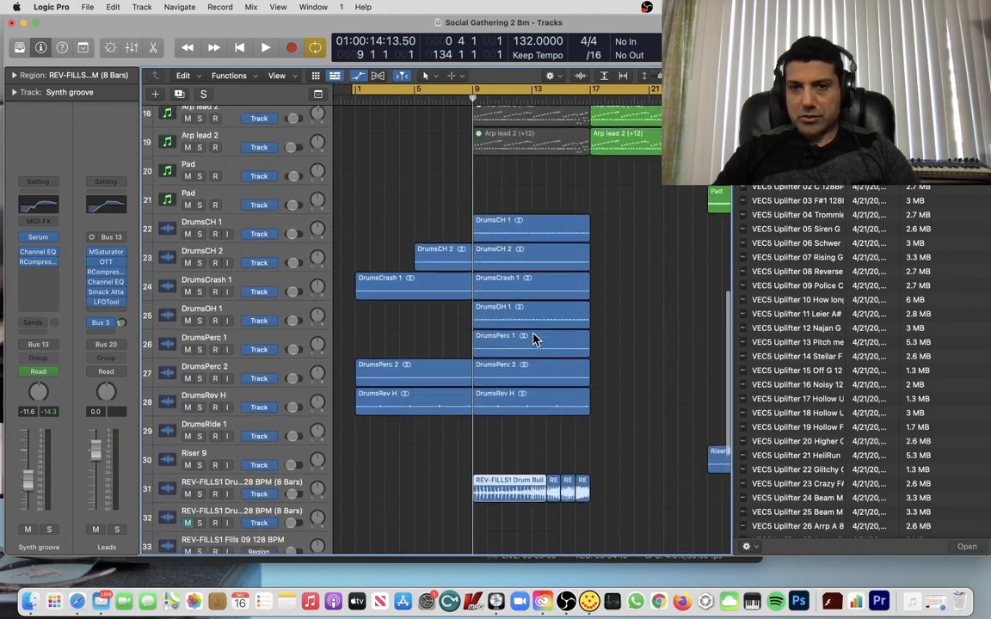
pyautogui.hscroll(5, 586, 188)
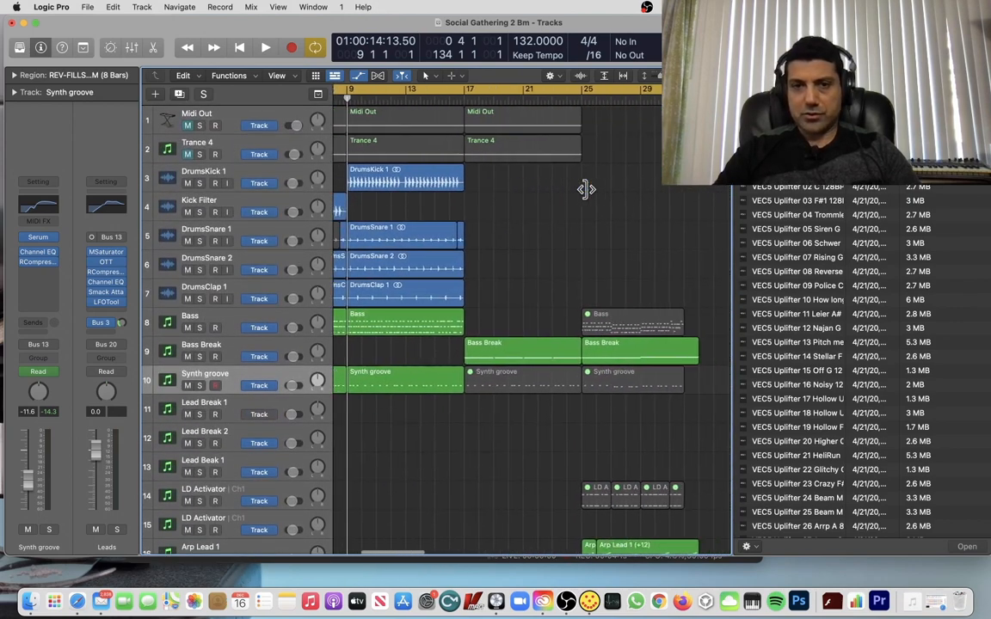
pyautogui.click(457, 91)
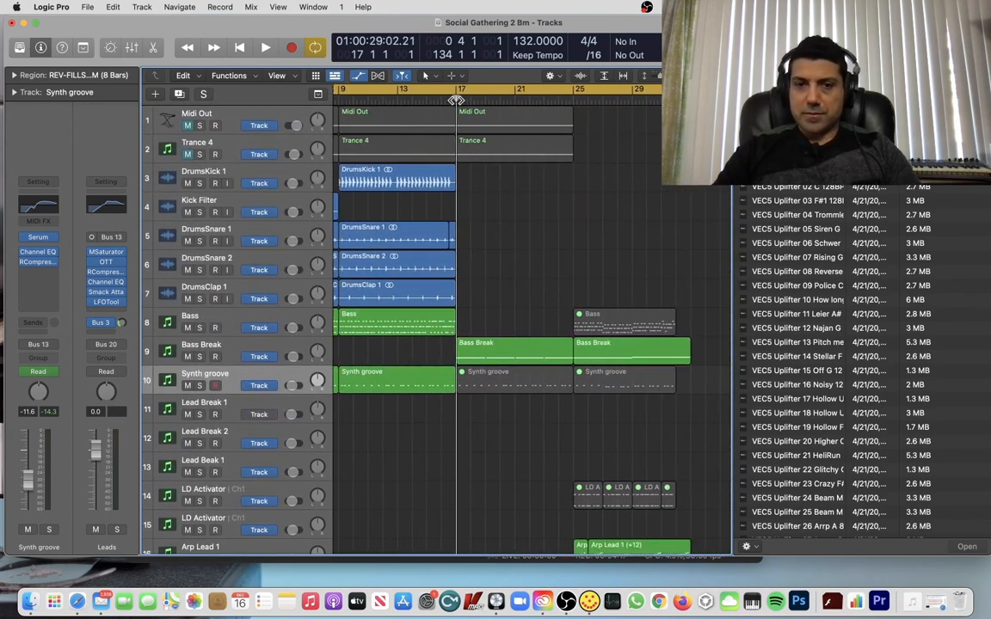
pyautogui.click(469, 91)
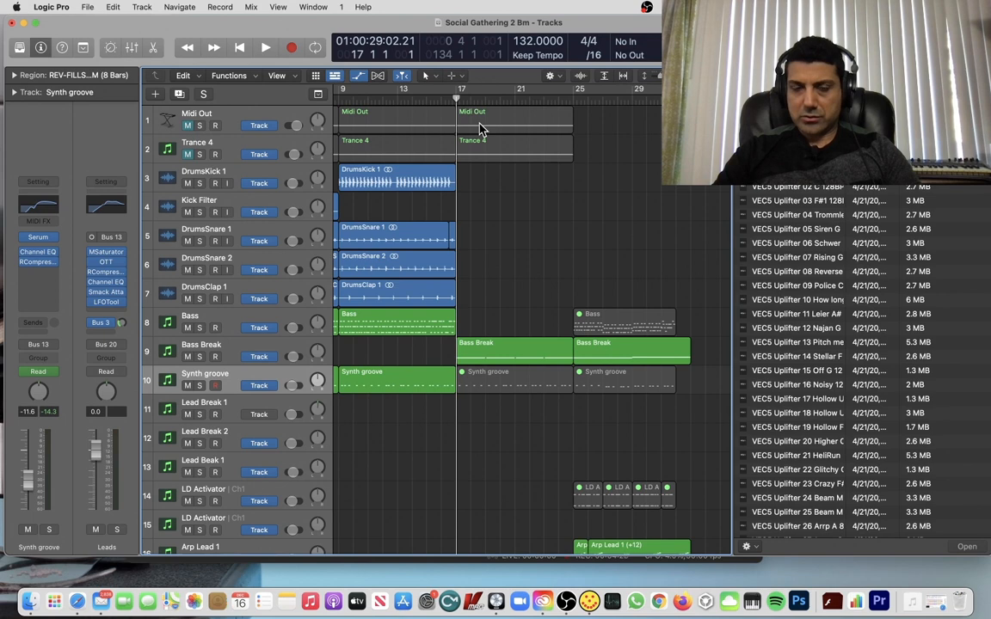
# Play the arrangement from bar 17 with the arp lead and pad tracks in view
pyautogui.press('space')
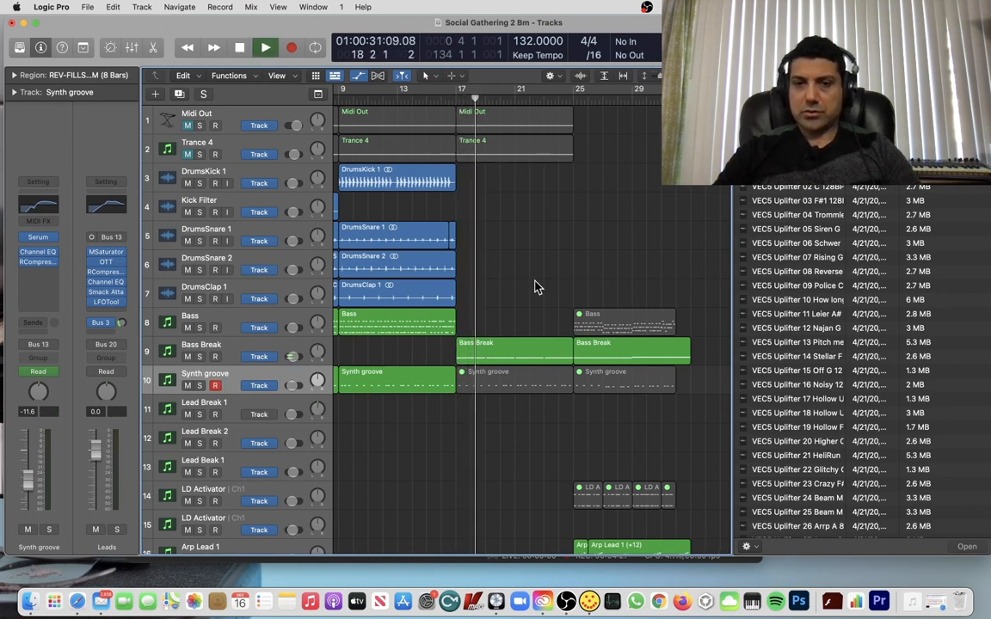
pyautogui.hscroll(2, 534, 286)
pyautogui.scroll(-3, 534, 286)
pyautogui.scroll(-5, 533, 285)
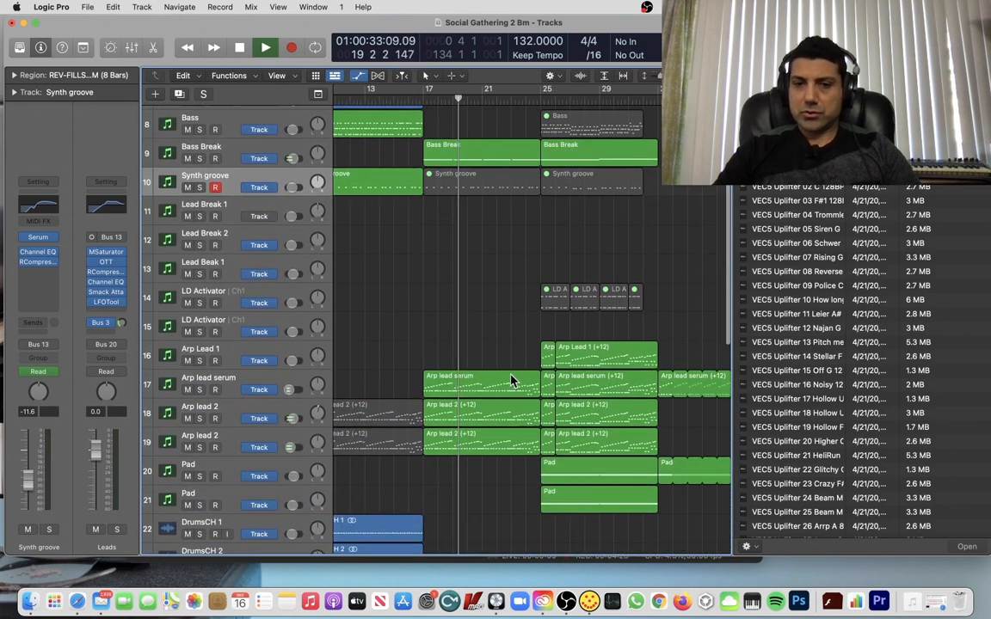
# Open the Arp lead serum region at bar 17 in the Piano Roll and examine its notes up to bar 25 during playback
pyautogui.doubleClick(497, 384)
pyautogui.press('super+Left')
pyautogui.press('super+Left')
pyautogui.press('super+Left')
pyautogui.press('super+Left')
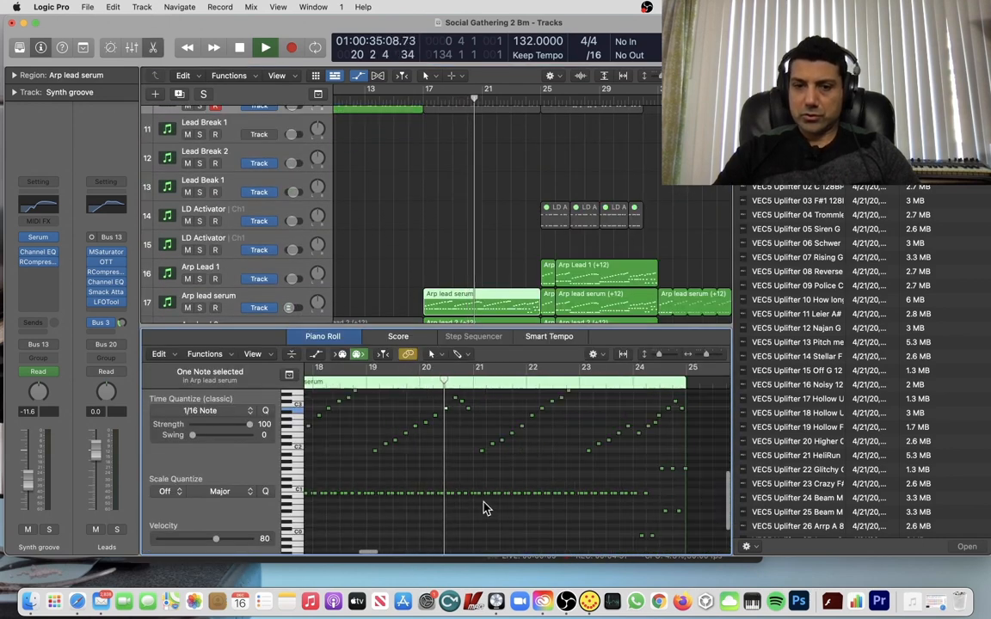
pyautogui.scroll(2, 483, 508)
pyautogui.hscroll(3, 483, 508)
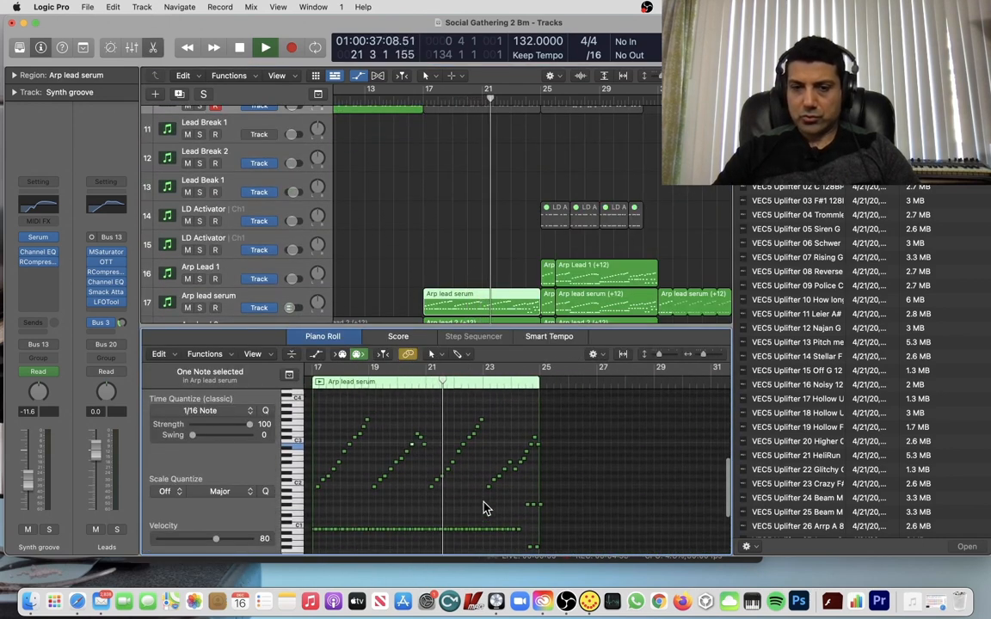
pyautogui.scroll(1, 484, 509)
pyautogui.hscroll(1, 484, 508)
pyautogui.scroll(-3, 484, 508)
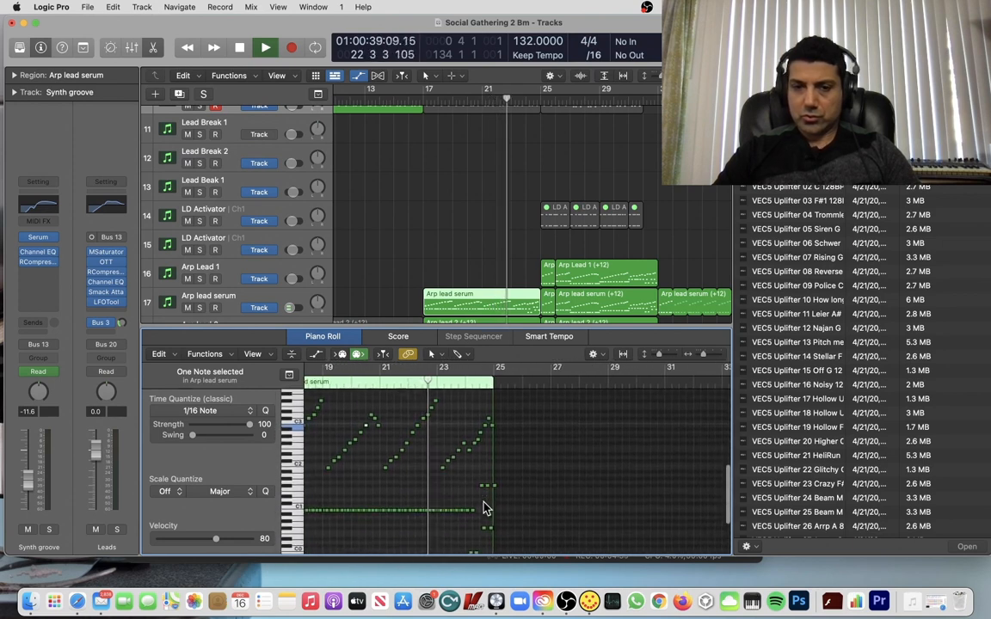
pyautogui.hscroll(1, 484, 509)
pyautogui.scroll(1, 483, 508)
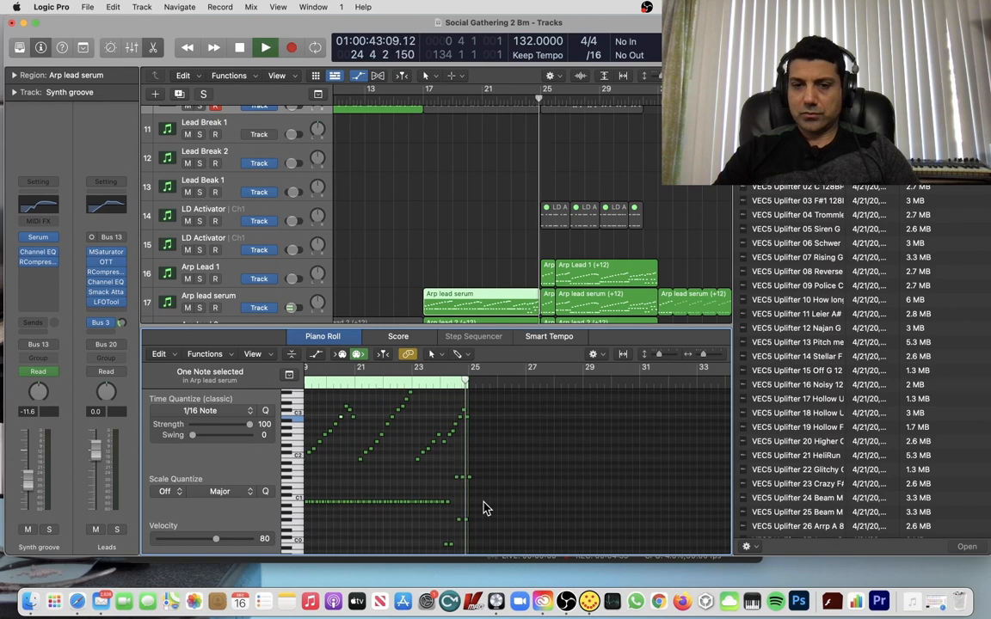
# Follow the layered arp regions from bar 25 in the arrangement and stop playback at bar 27
pyautogui.scroll(-2, 604, 279)
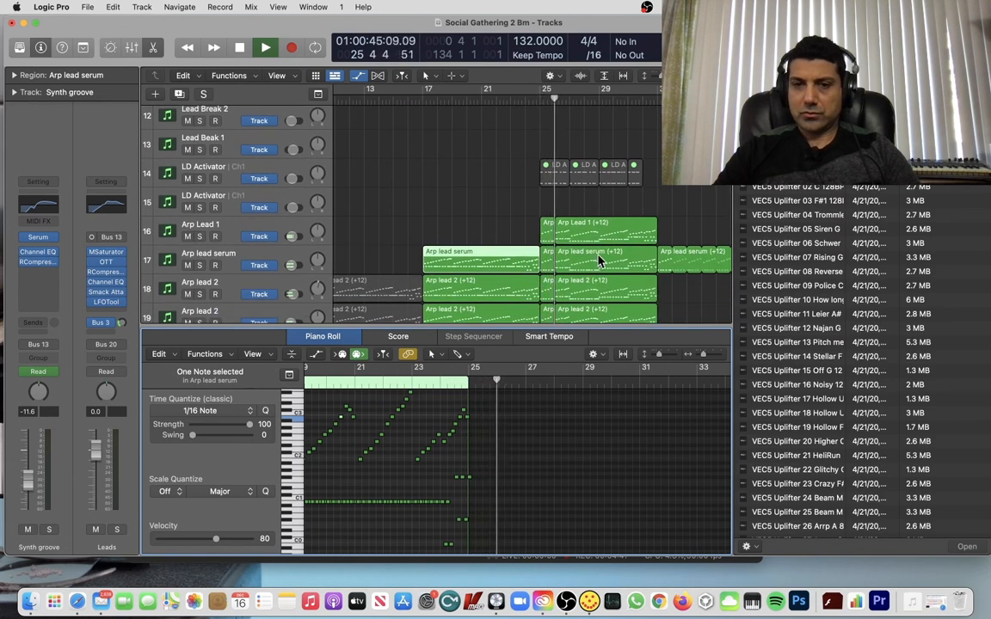
pyautogui.hscroll(2, 597, 261)
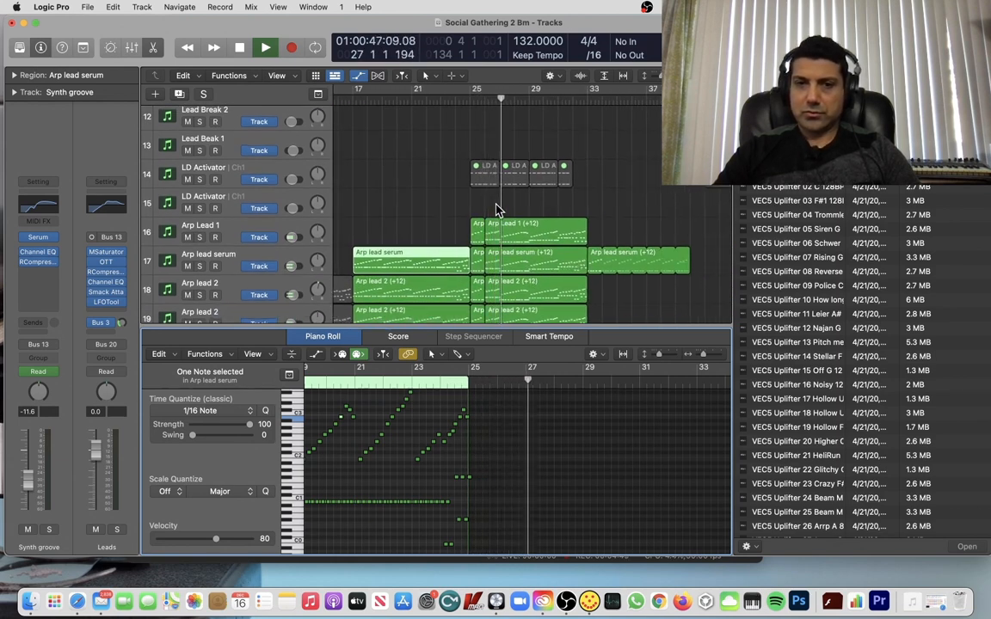
pyautogui.press('space')
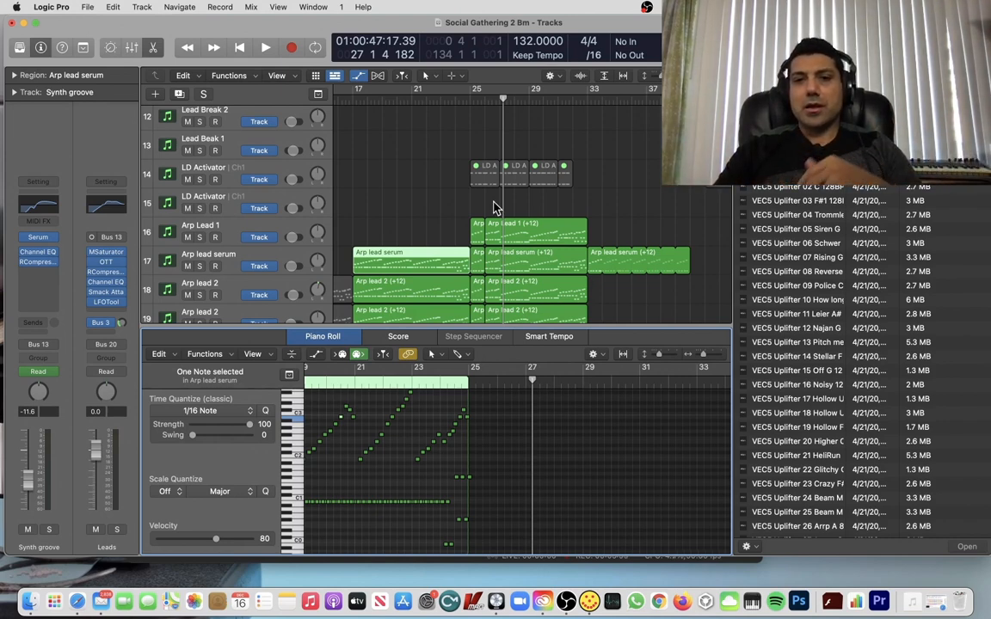
# Select the Arp lead serum track and both Arp lead 2 tracks in turn to compare their instruments, effects and notes
pyautogui.scroll(-4, 496, 209)
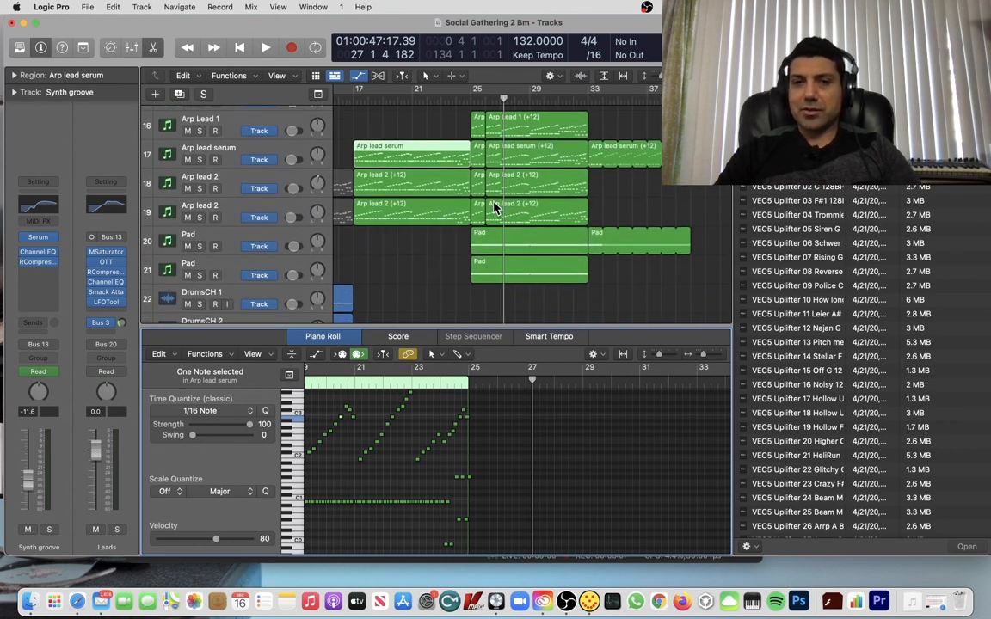
pyautogui.scroll(2, 402, 216)
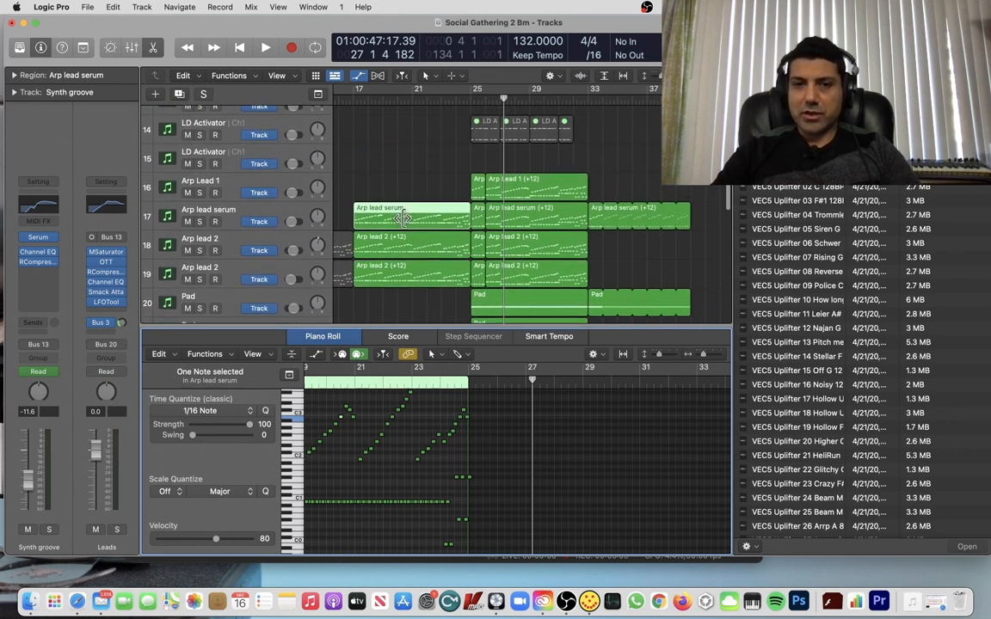
pyautogui.click(222, 213)
pyautogui.click(220, 242)
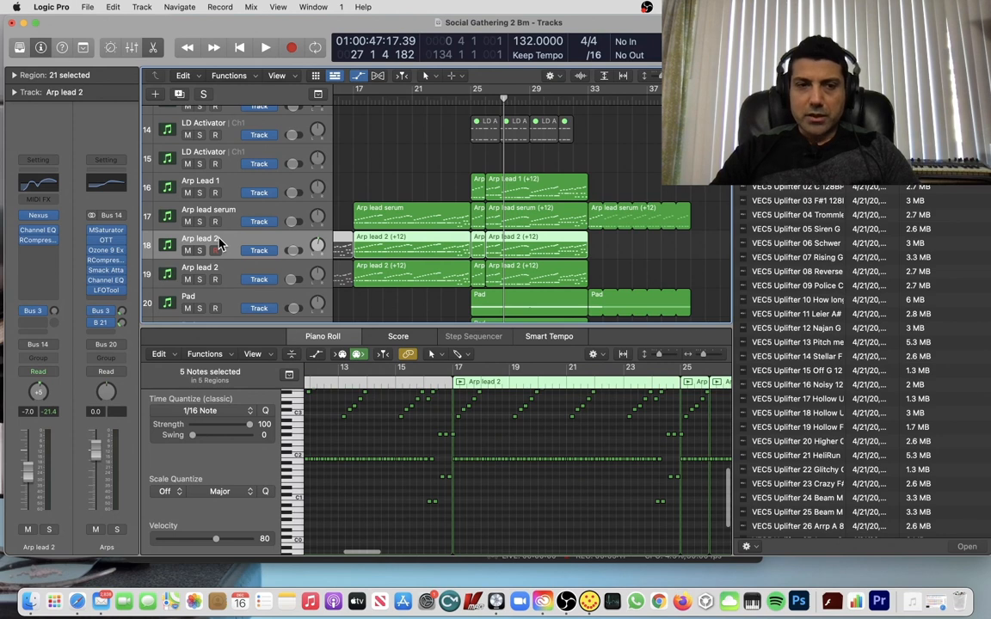
pyautogui.click(219, 213)
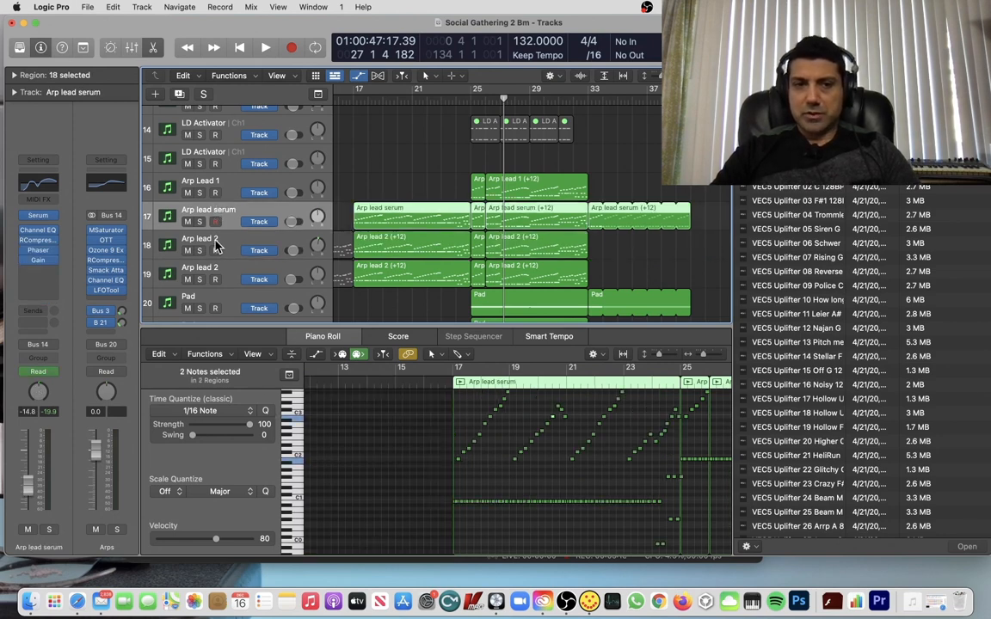
pyautogui.click(218, 247)
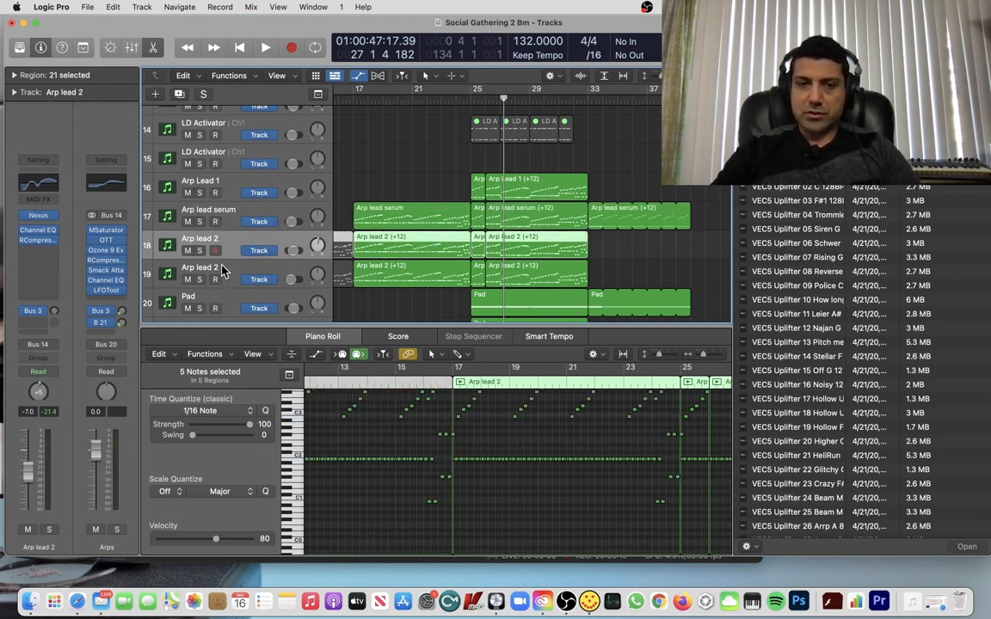
pyautogui.click(221, 271)
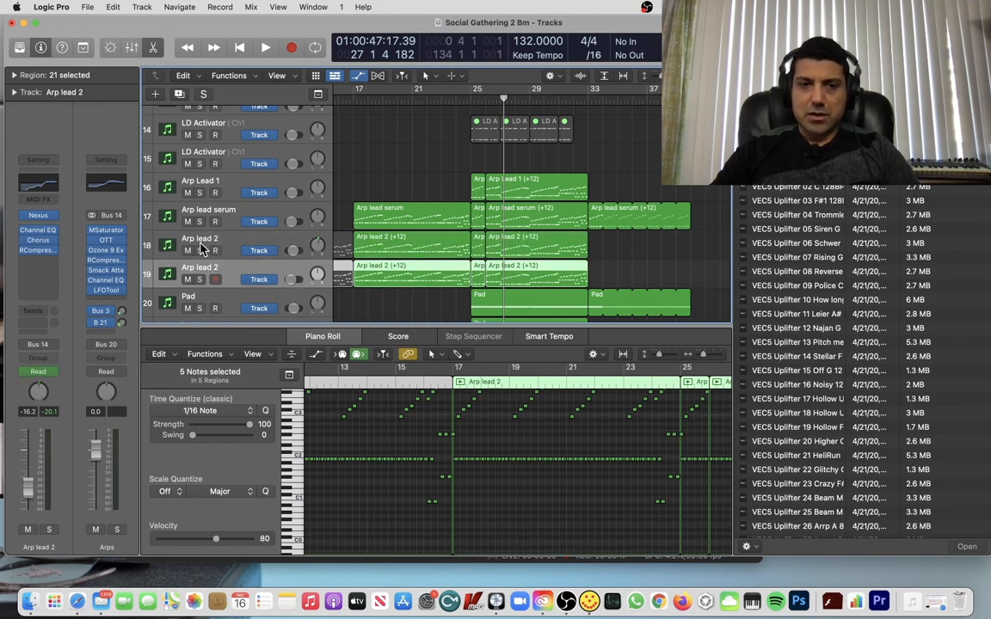
# Select the Arp lead serum track, view its Serum instrument settings and close the plug-in window
pyautogui.click(204, 215)
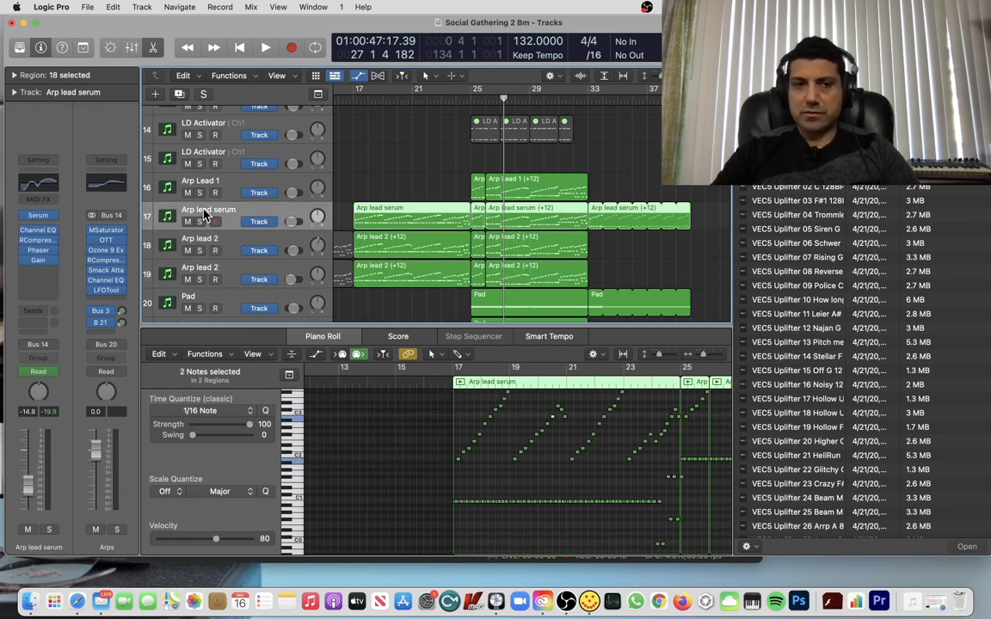
pyautogui.click(38, 216)
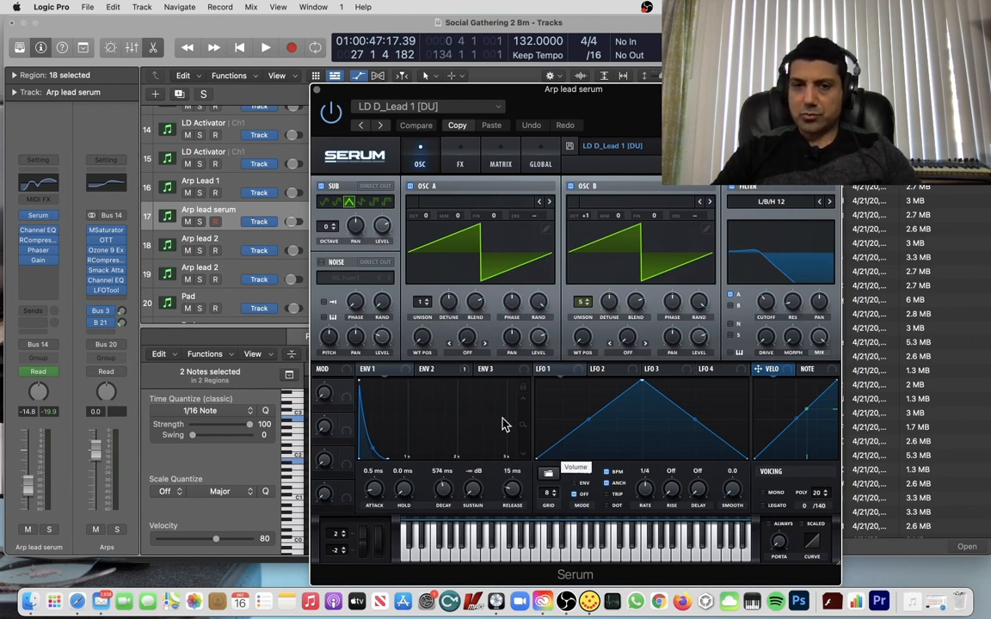
pyautogui.click(316, 89)
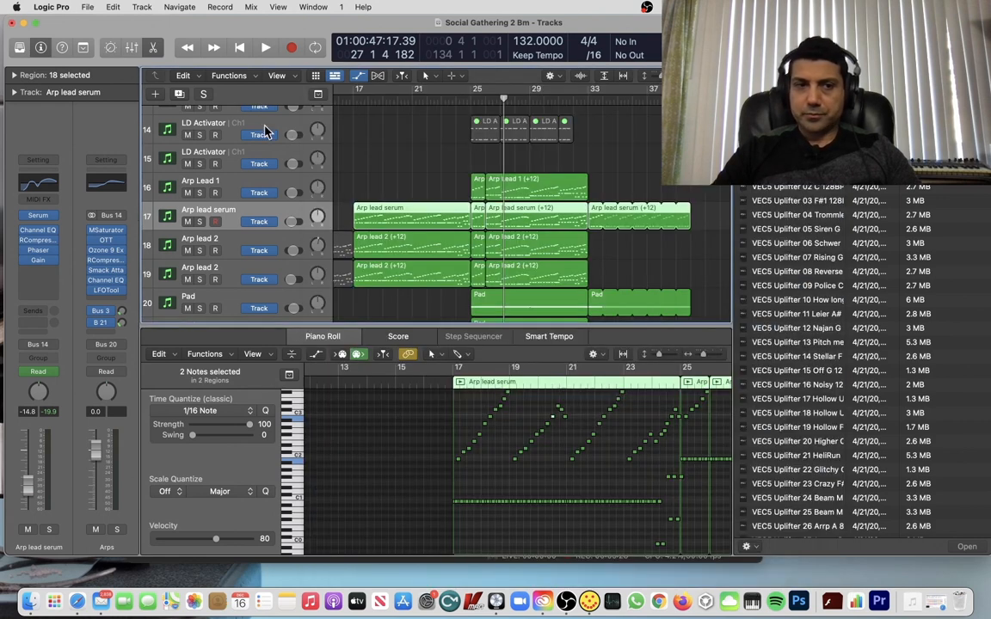
# Select the Arp lead 2 track 18, view its Nexus preset and modulation settings, and close the plug-in window
pyautogui.click(224, 245)
pyautogui.click(41, 217)
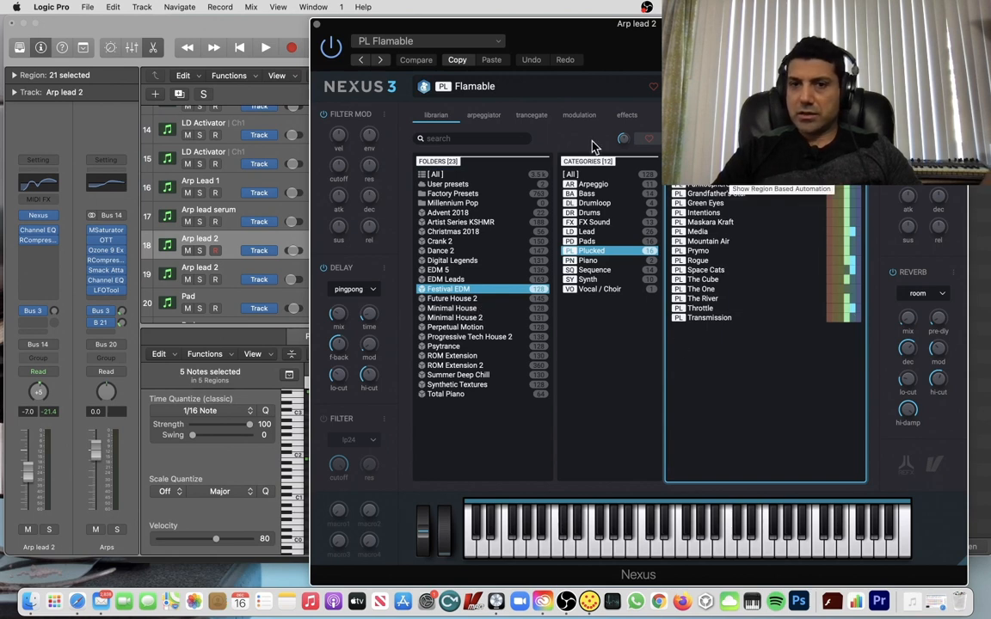
pyautogui.click(579, 117)
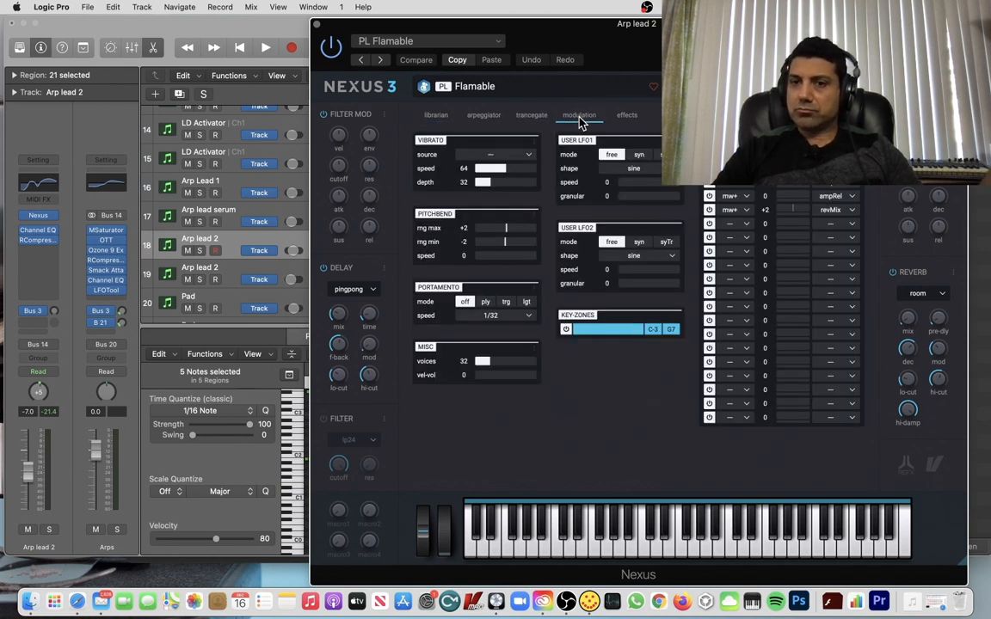
pyautogui.click(318, 28)
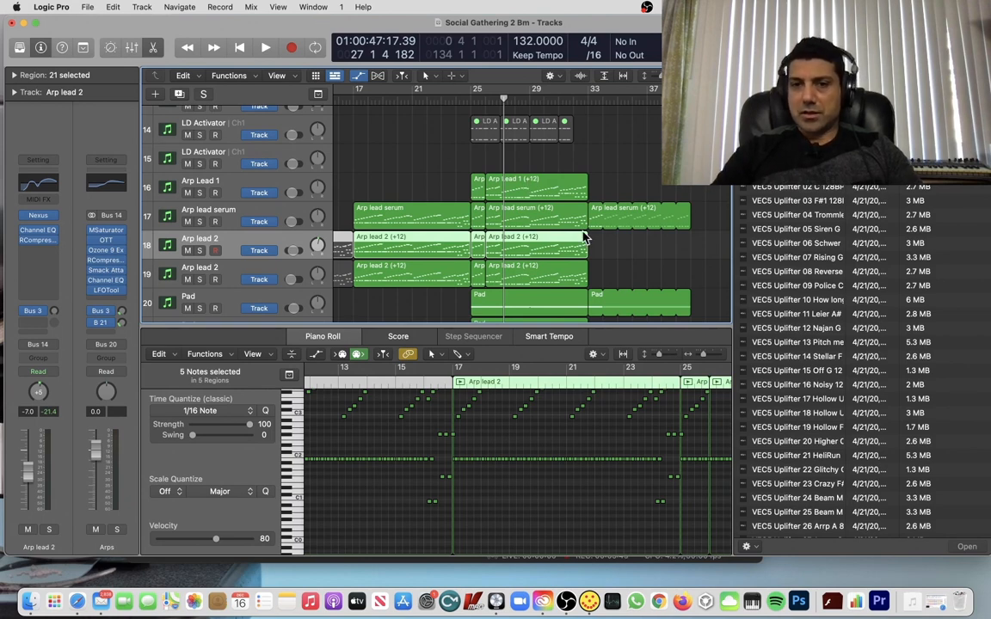
# Place the playhead at bar 33, where the next Arp lead serum and Pad regions start
pyautogui.hscroll(5, 584, 238)
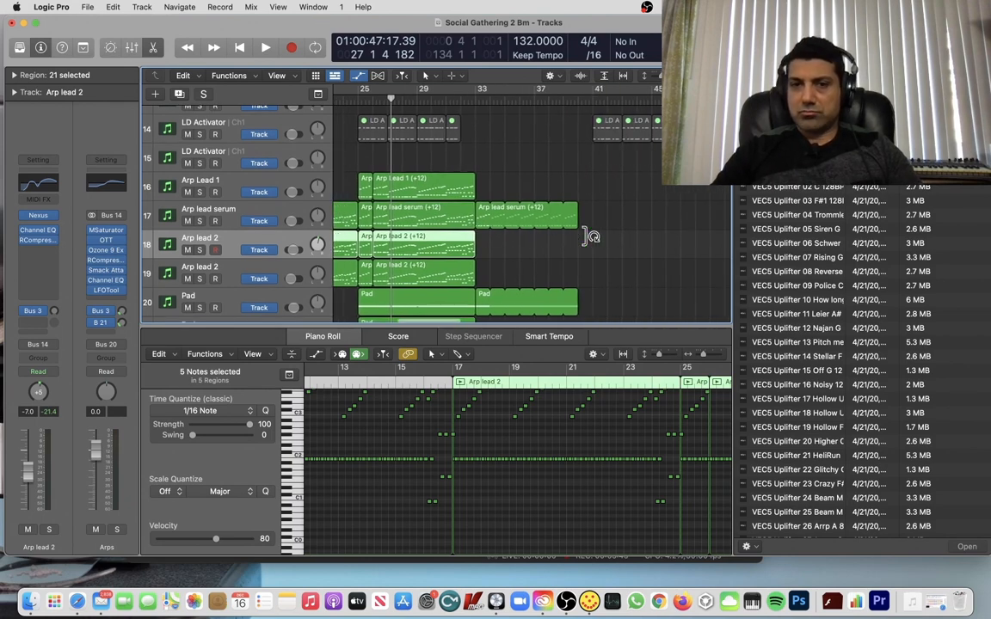
pyautogui.click(469, 101)
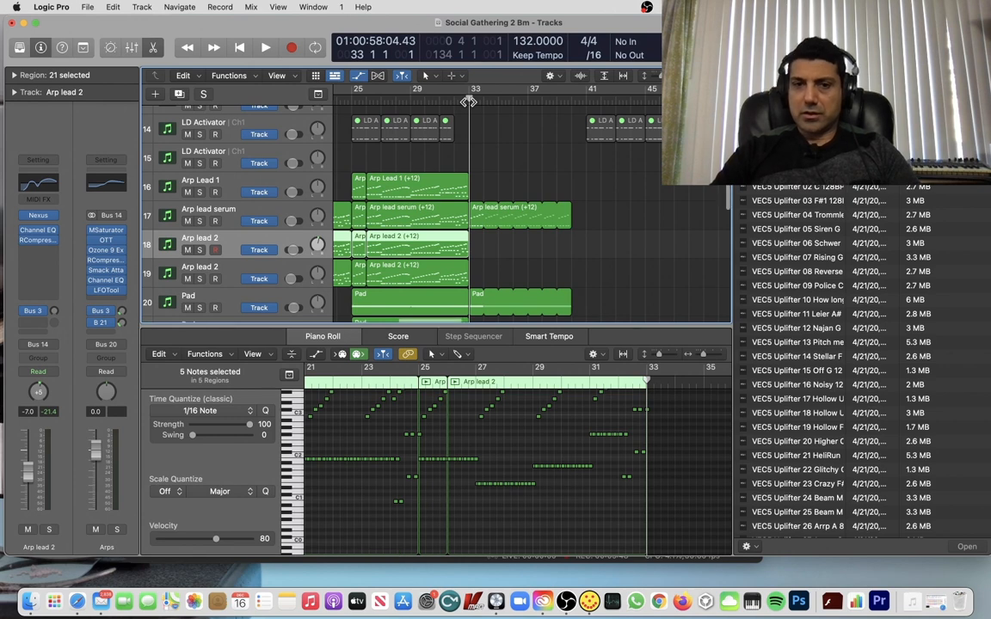
# Play the arrangement from bar 33 past the kick and bass entry at bar 41, and stop playback at bar 45
pyautogui.scroll(-5, 469, 102)
pyautogui.scroll(4, 469, 102)
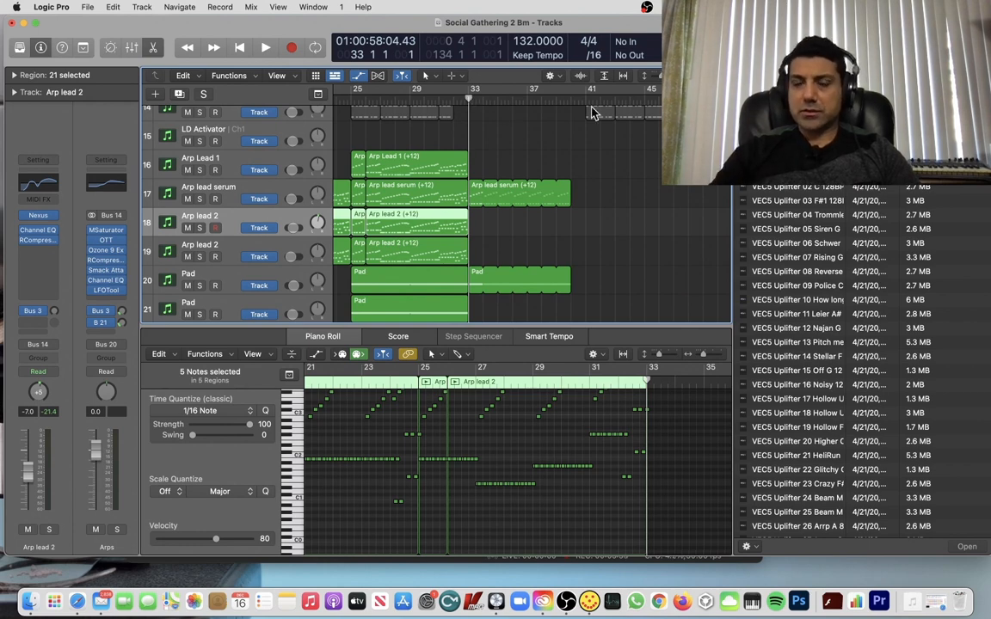
pyautogui.scroll(5, 594, 116)
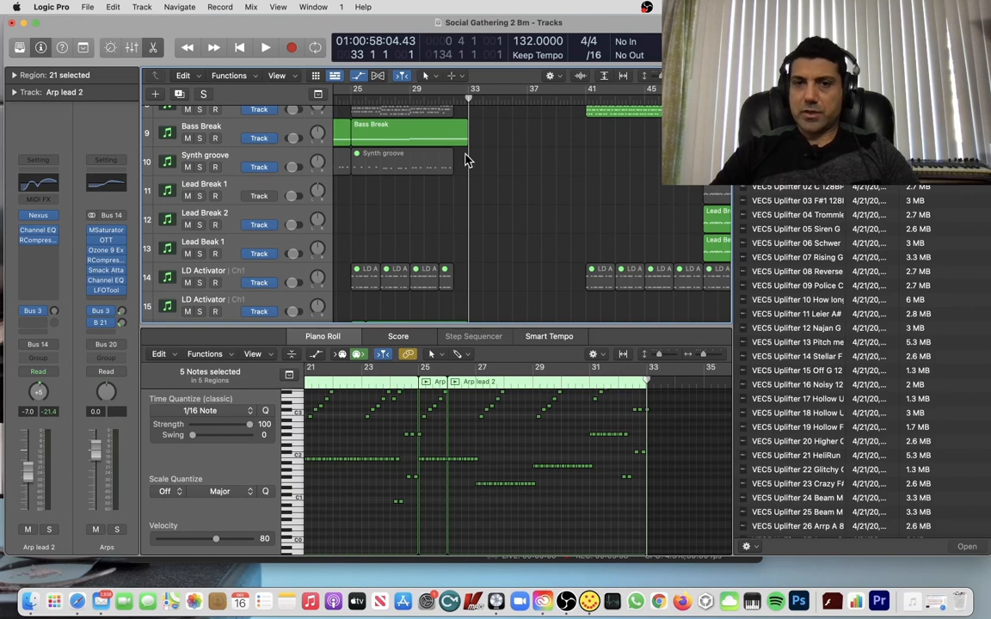
pyautogui.press('space')
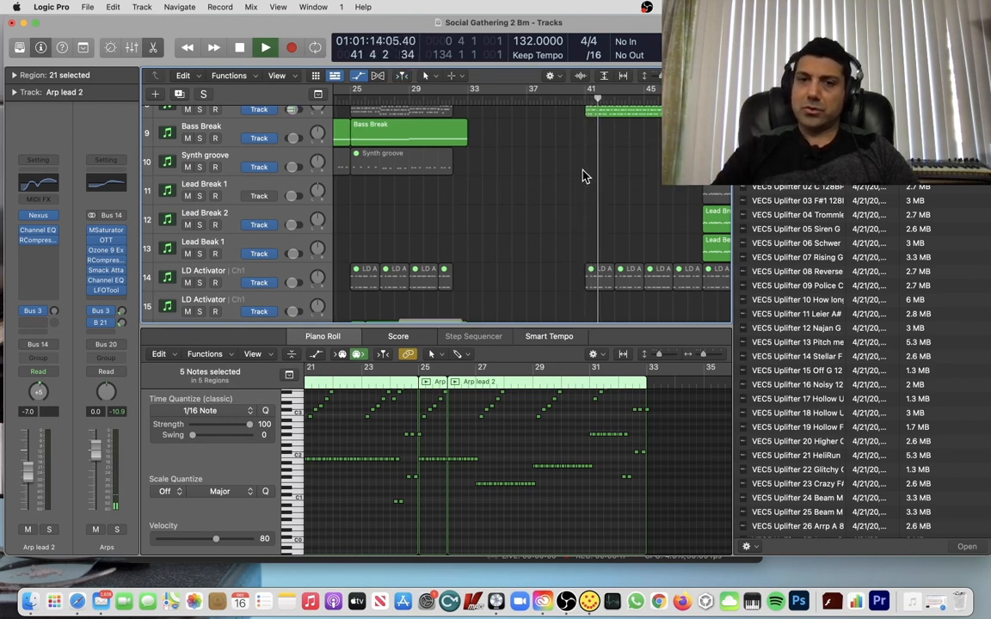
pyautogui.scroll(3, 583, 172)
pyautogui.hscroll(4, 582, 172)
pyautogui.scroll(4, 581, 178)
pyautogui.hscroll(3, 581, 173)
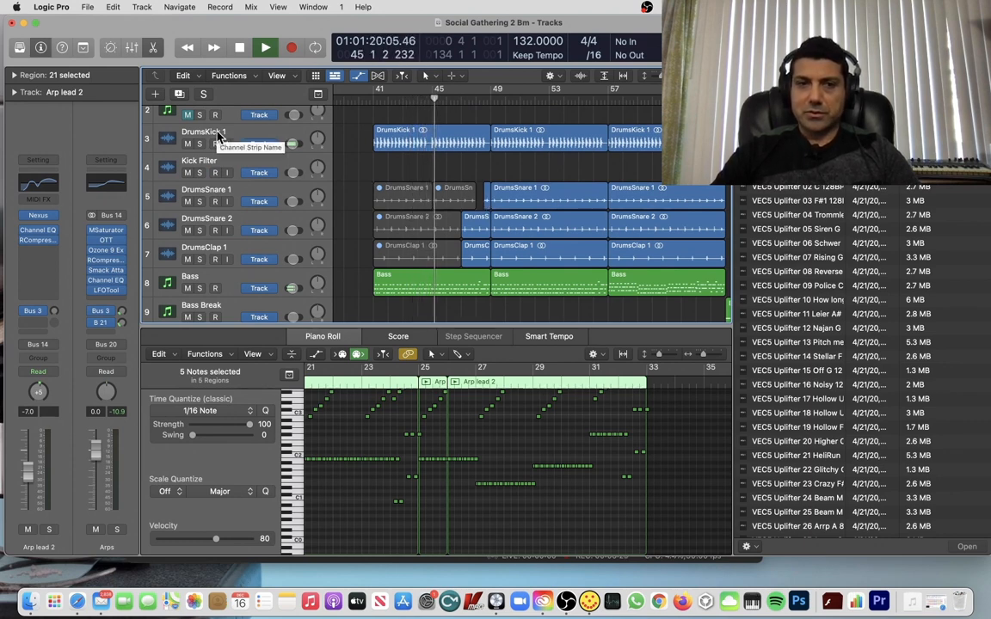
pyautogui.press('space')
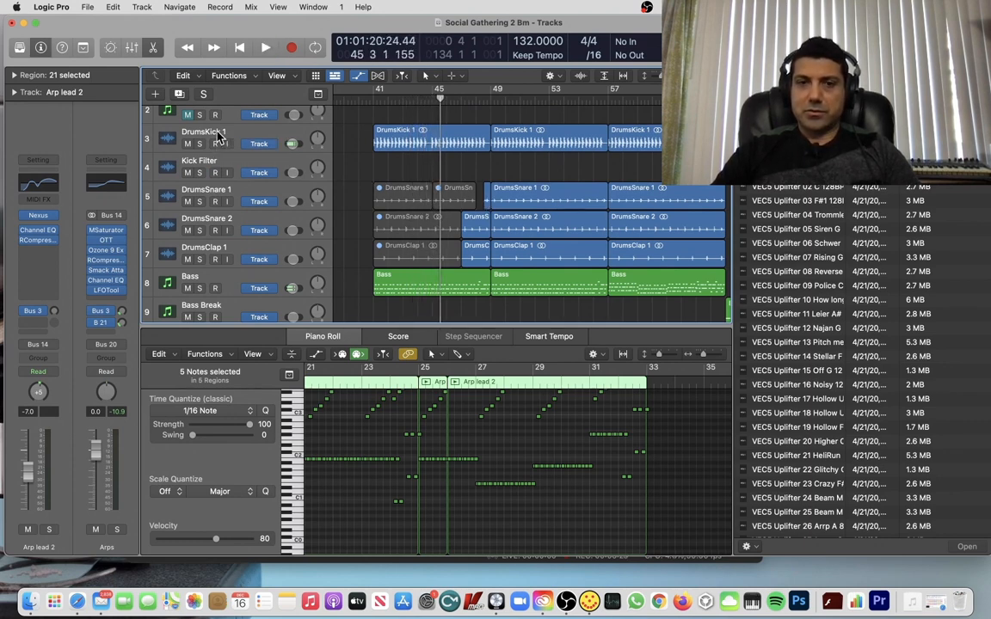
# Select the DrumsKick 1 and Bass tracks in turn, and review the drum and percussion layers that enter around bar 45
pyautogui.click(218, 138)
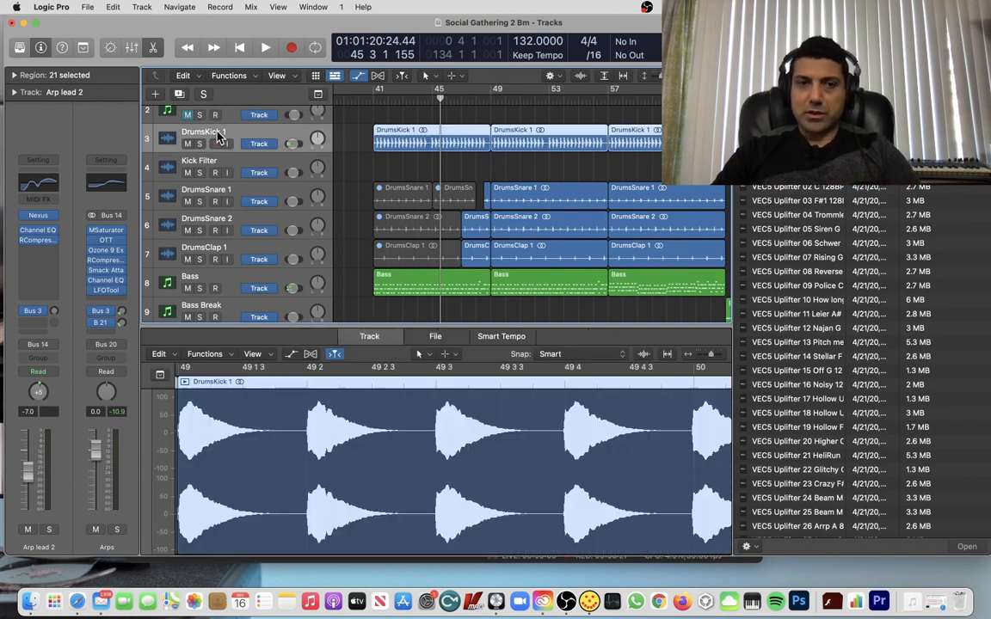
pyautogui.press('super+Left')
pyautogui.press('super+Left')
pyautogui.press('super+Left')
pyautogui.press('super+Left')
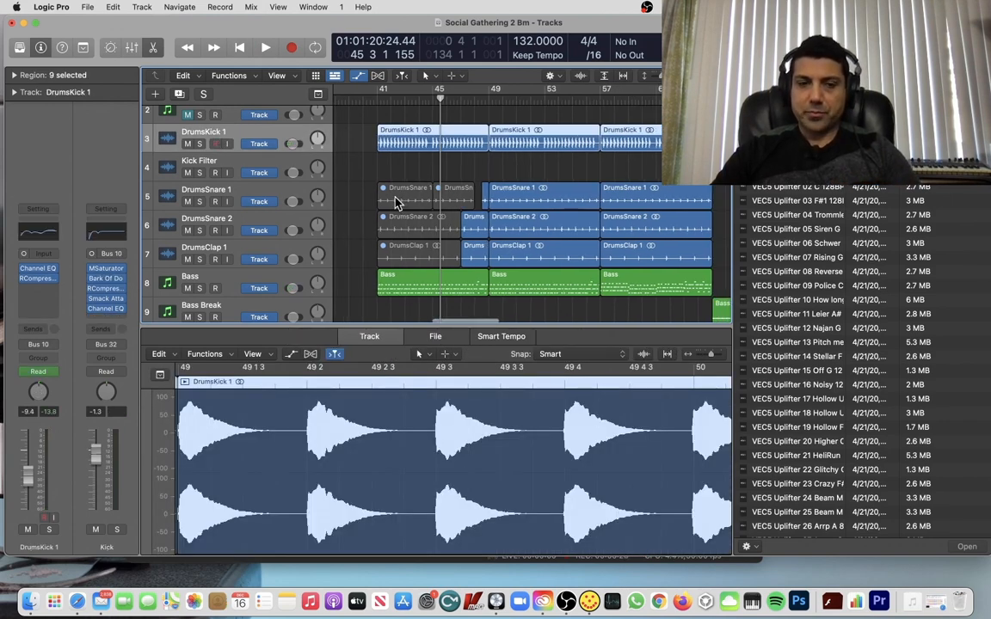
pyautogui.scroll(-3, 422, 230)
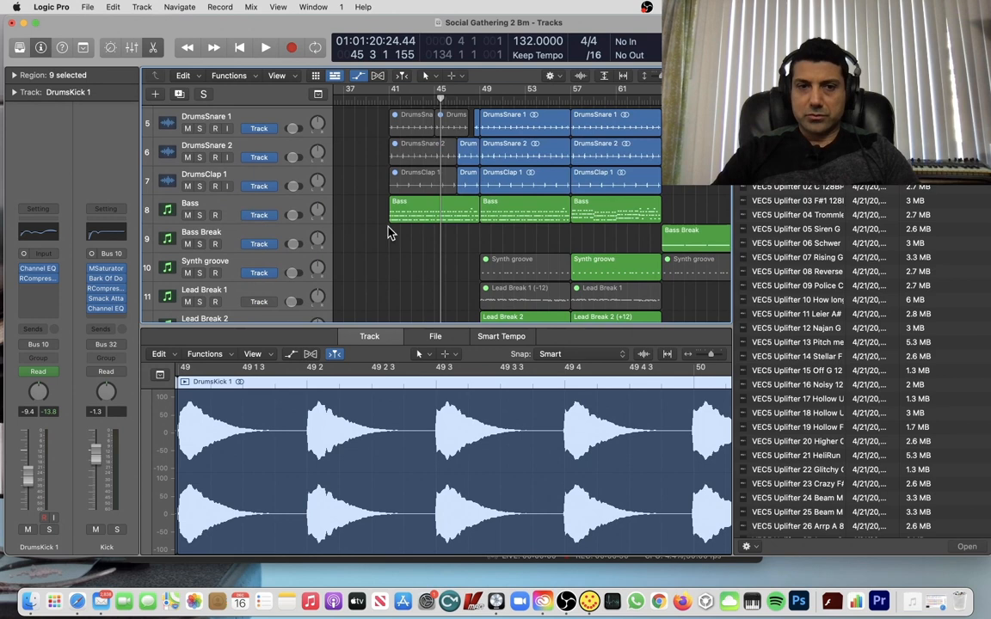
pyautogui.click(205, 204)
pyautogui.scroll(-15, 327, 222)
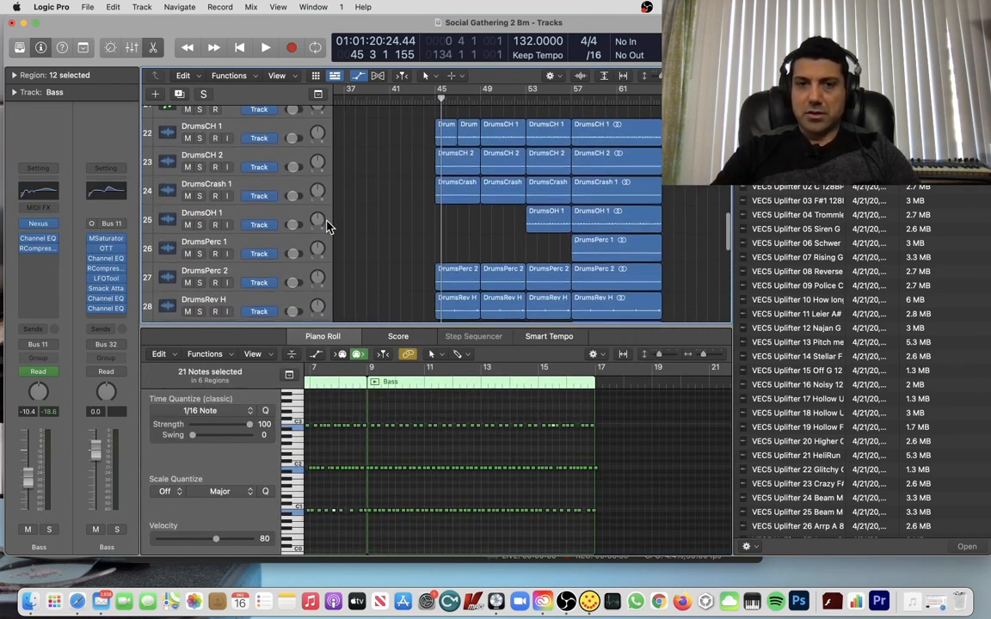
pyautogui.scroll(-3, 327, 226)
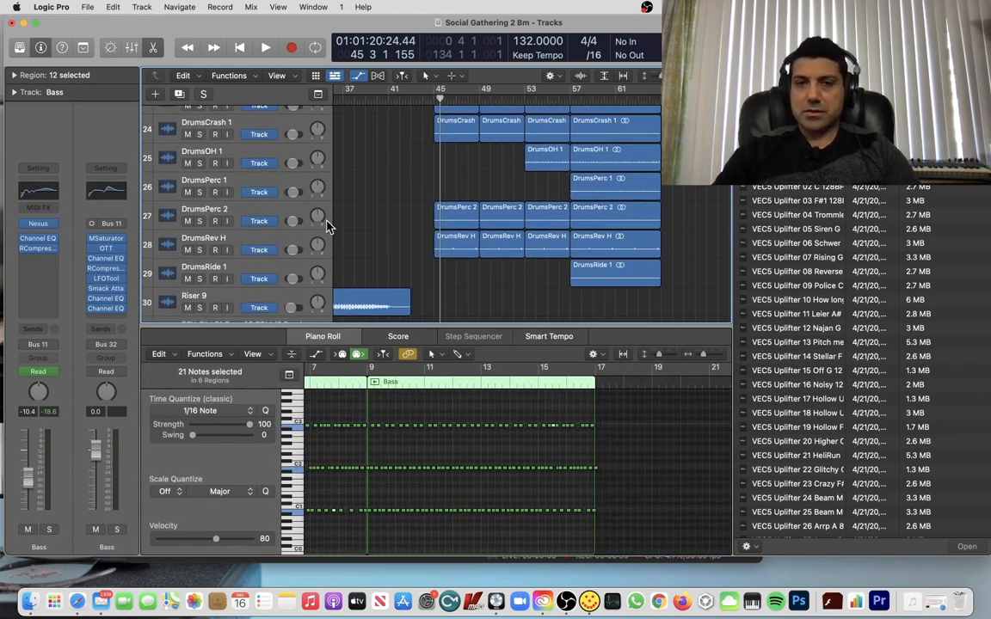
pyautogui.scroll(20, 559, 202)
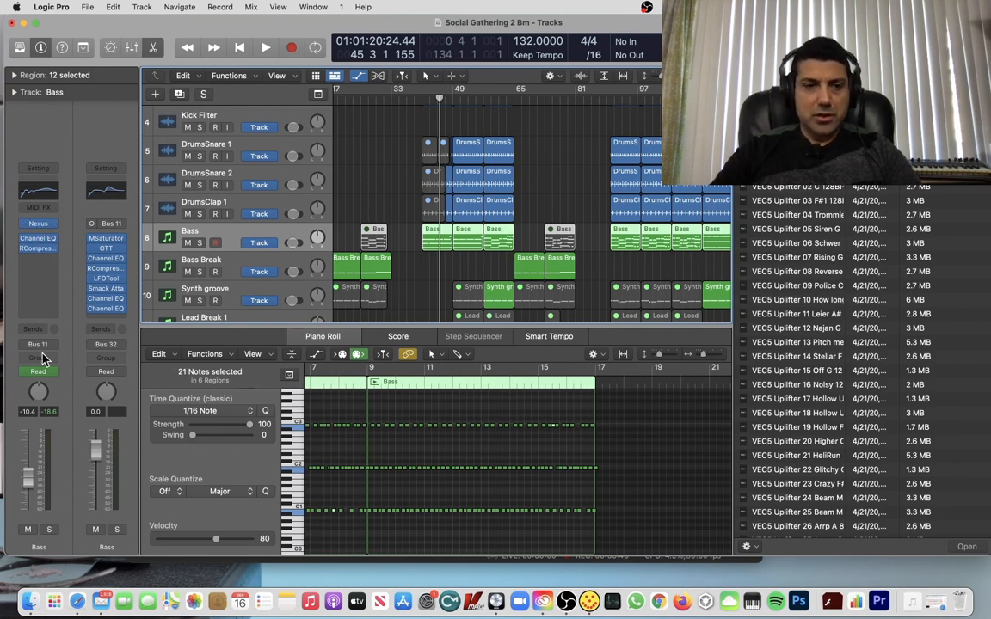
# View the OTT and Smack Attack settings on the Bass bus, closing each plug-in window after viewing
pyautogui.click(108, 251)
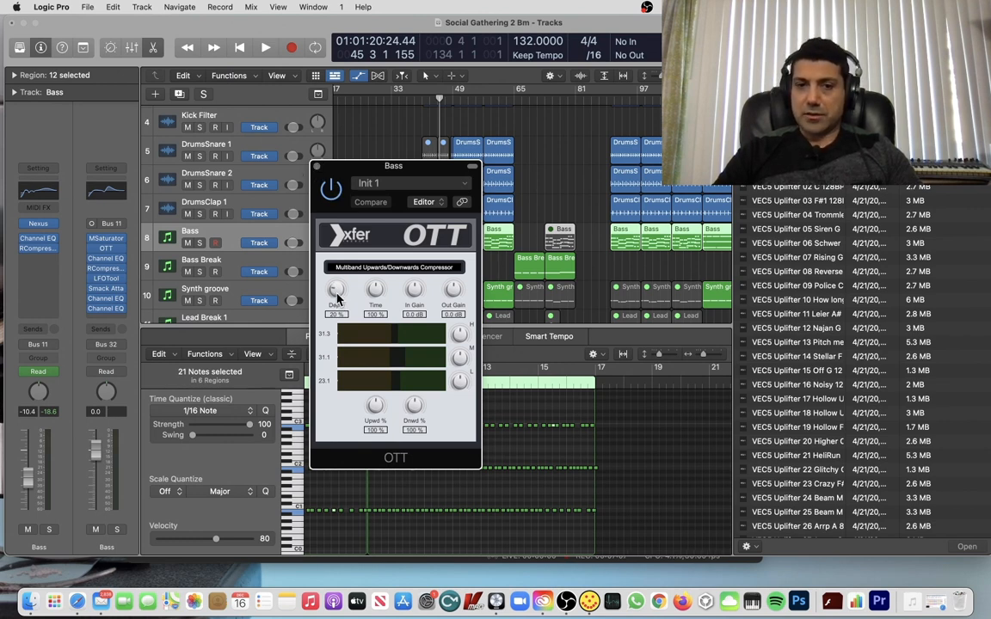
pyautogui.click(317, 168)
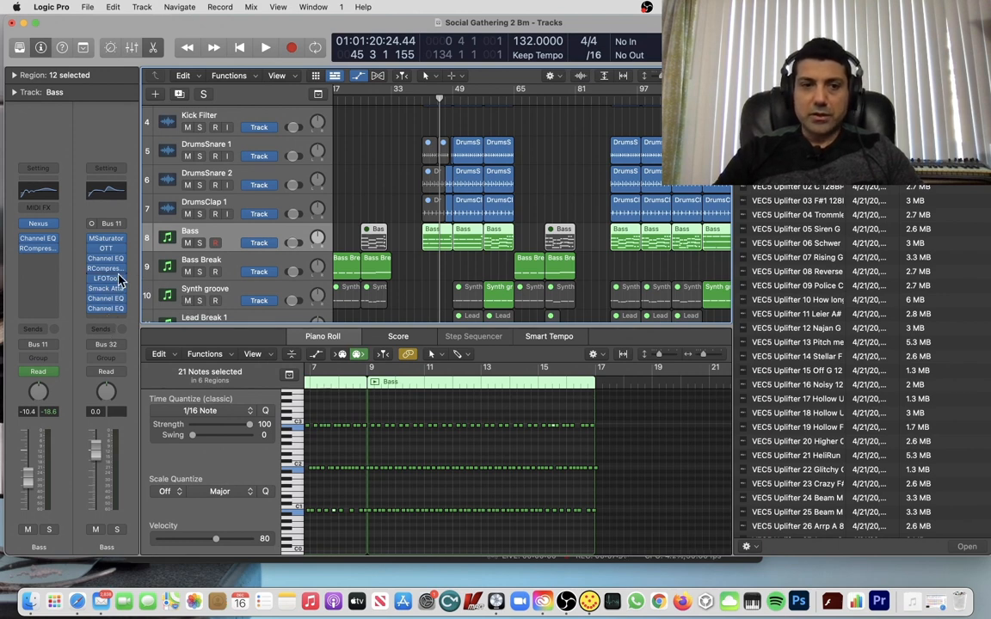
pyautogui.click(107, 290)
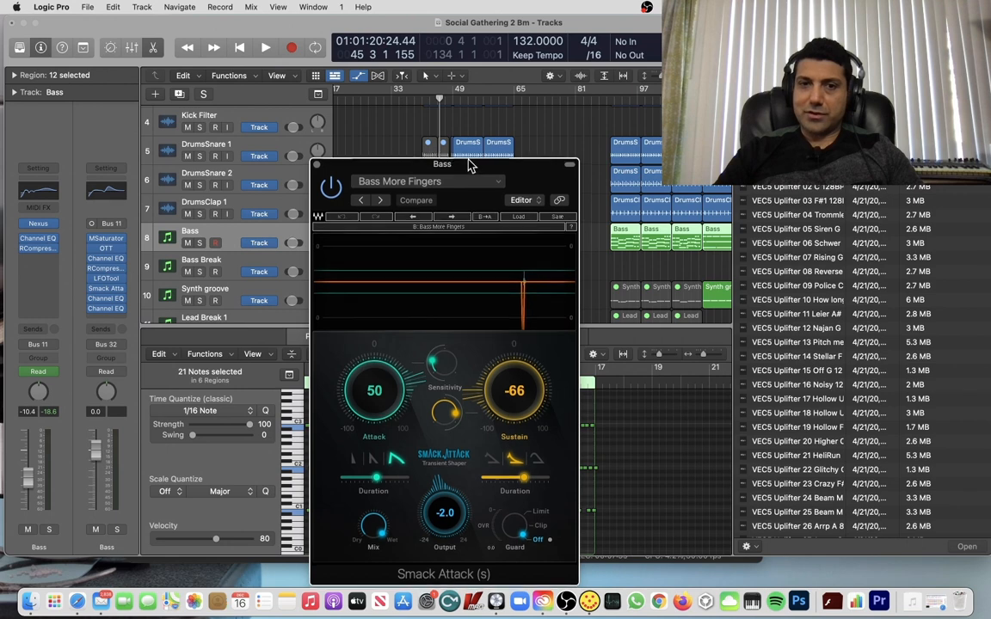
pyautogui.moveTo(466, 164)
pyautogui.mouseDown()
pyautogui.moveTo(464, 24)
pyautogui.moveTo(458, 175)
pyautogui.mouseUp()
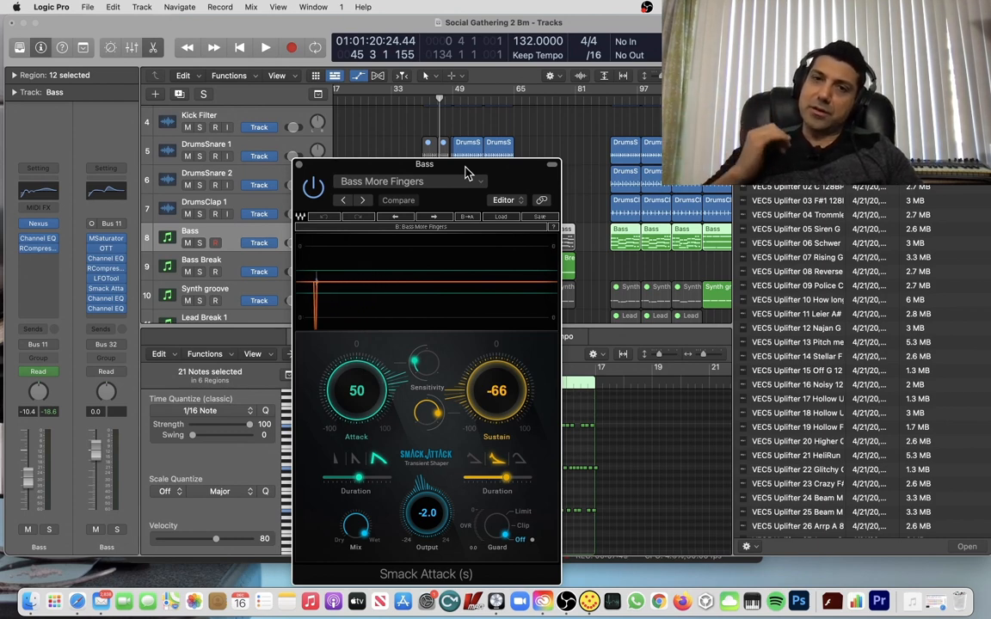
pyautogui.click(298, 165)
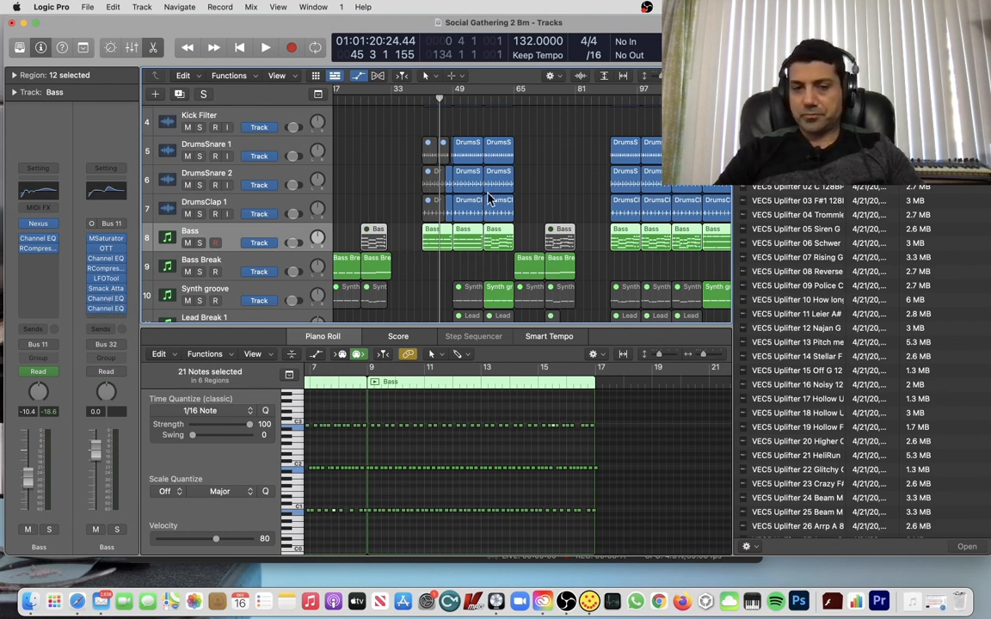
# Play from bar 45 into the lead section, select the Lead Break 2 track to see its notes, and stop at bar 51
pyautogui.scroll(-2, 448, 185)
pyautogui.press('space')
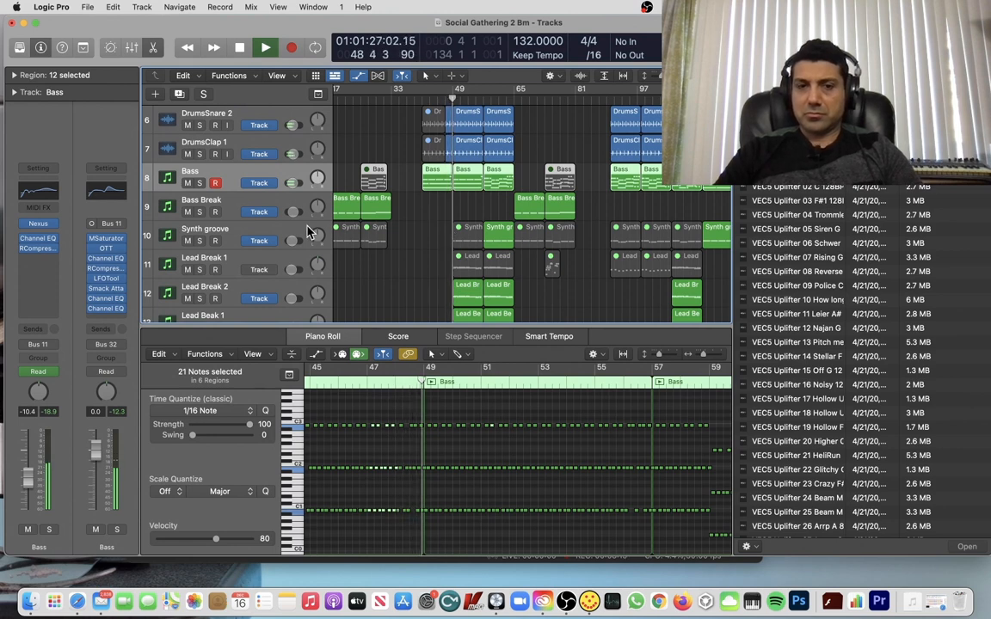
pyautogui.scroll(-3, 391, 276)
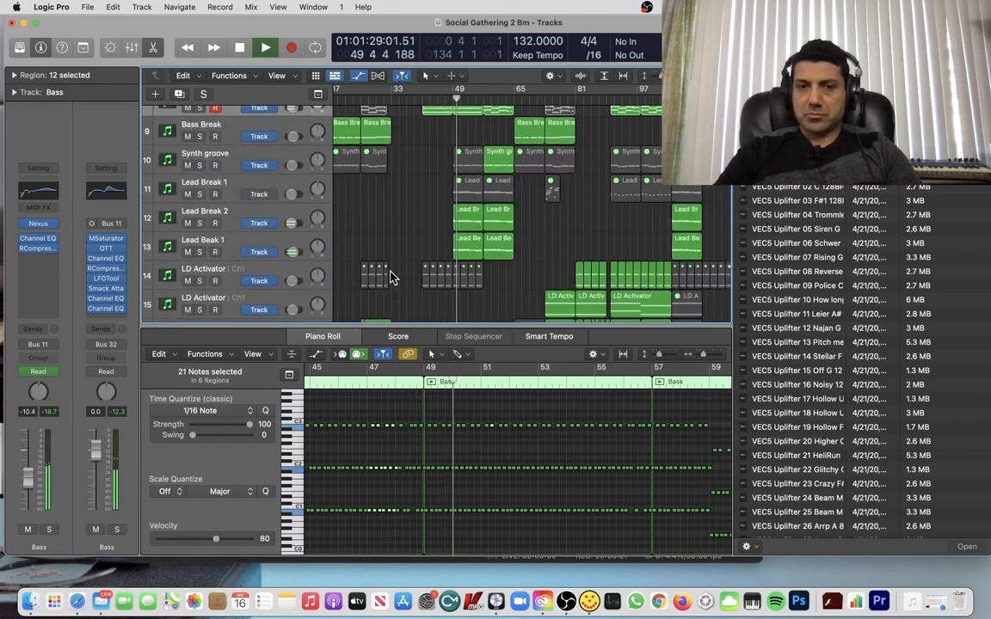
pyautogui.click(254, 231)
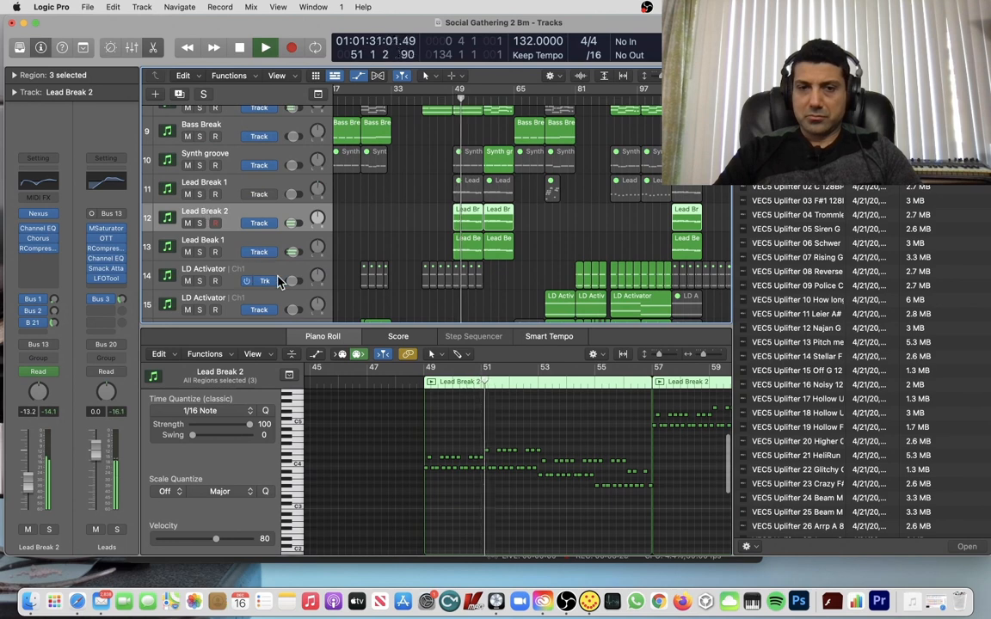
pyautogui.press('space')
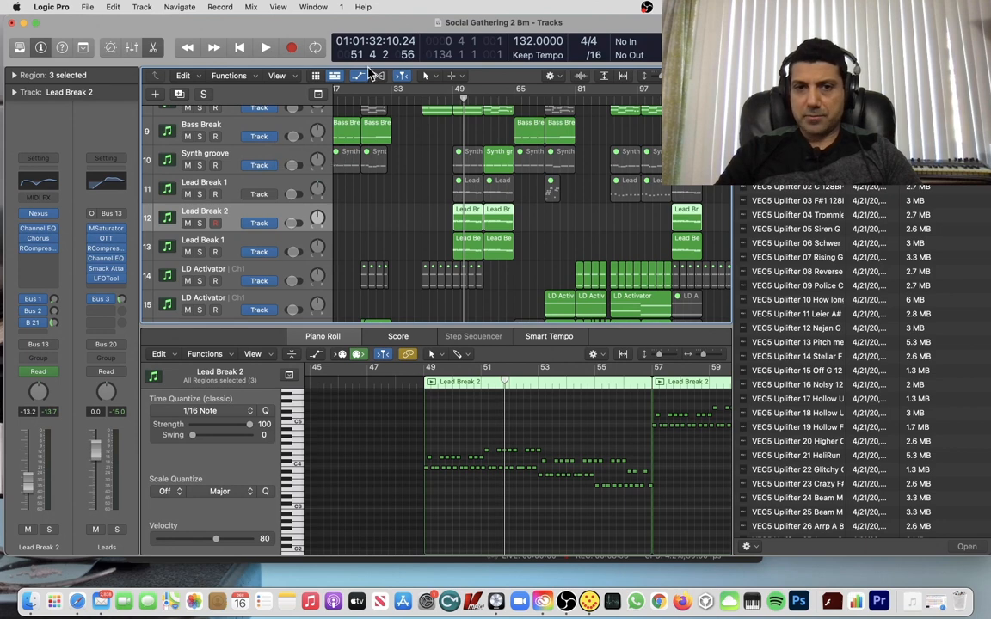
# Replay the lead section from just before bar 49, select the Lead Beak 1 track to see its notes, and stop at bar 54
pyautogui.click(450, 100)
pyautogui.press('space')
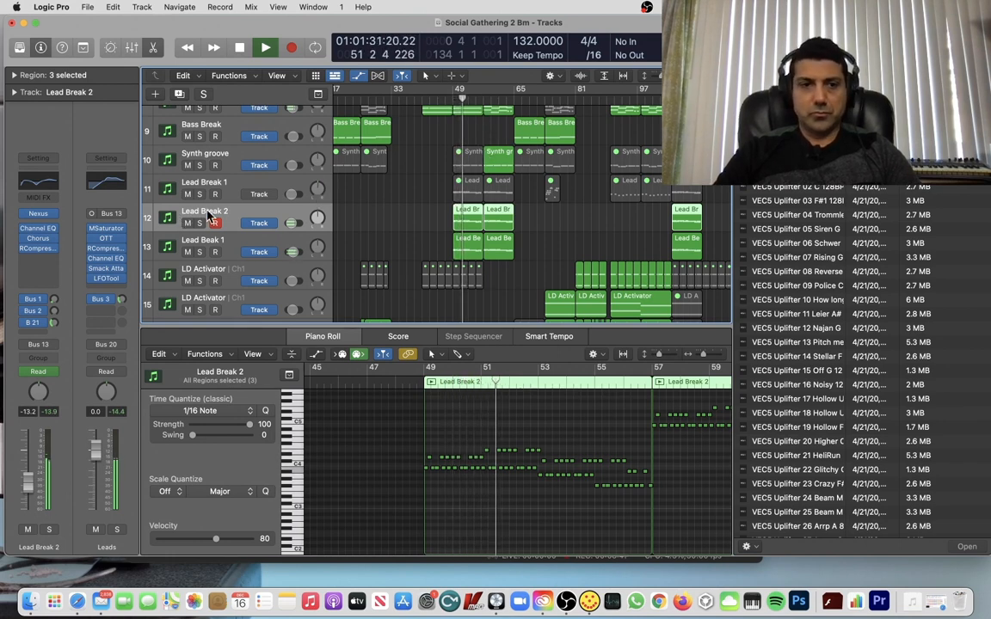
pyautogui.click(210, 242)
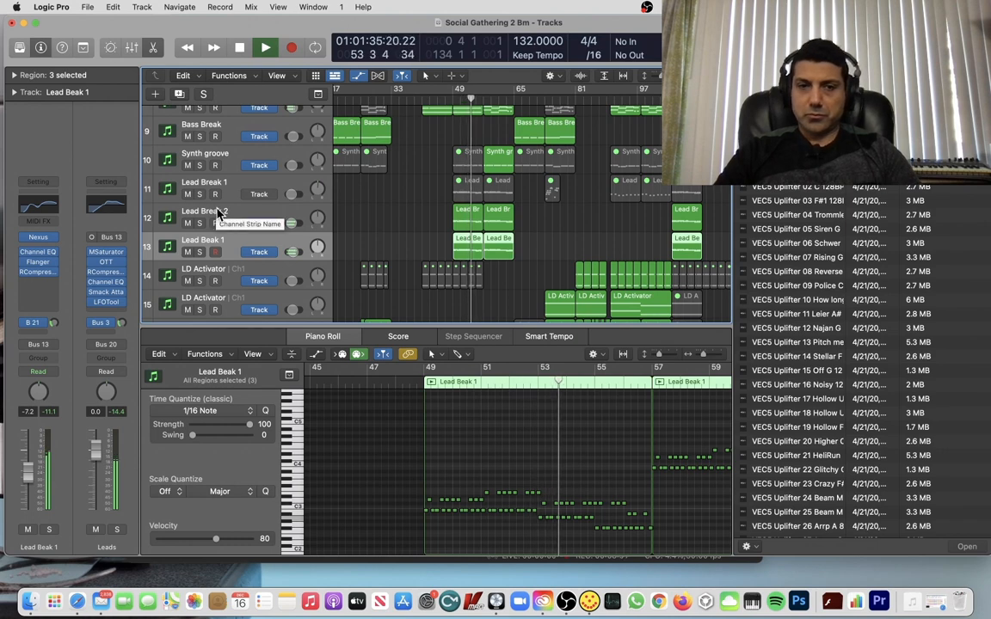
pyautogui.press('space')
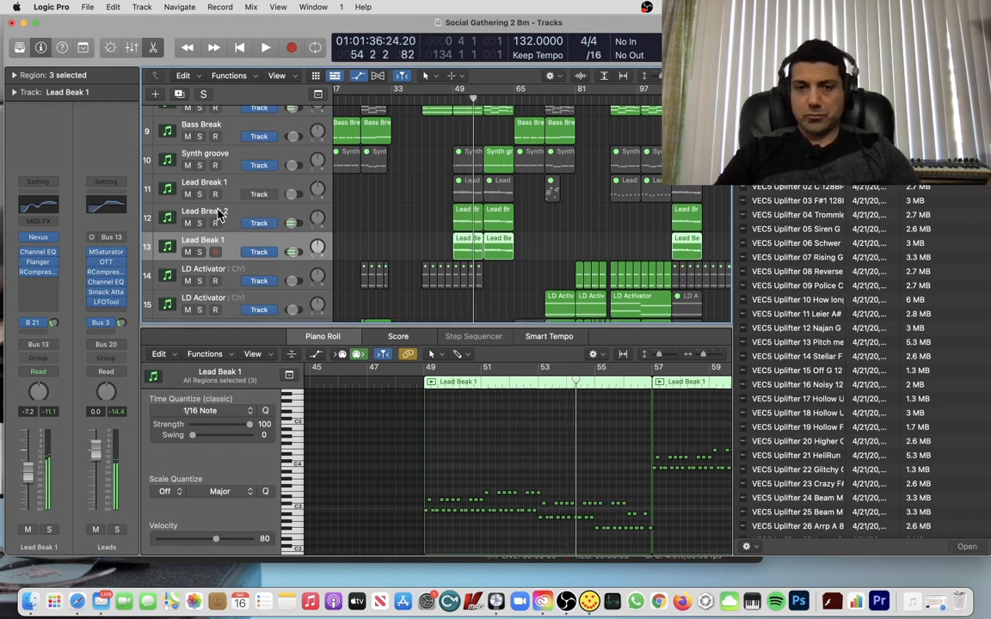
# Compare the Lead Break 2 and Lead Beak 1 channel strips, view the Flanger settings on Lead Beak 1, and close the plug-in window
pyautogui.click(220, 215)
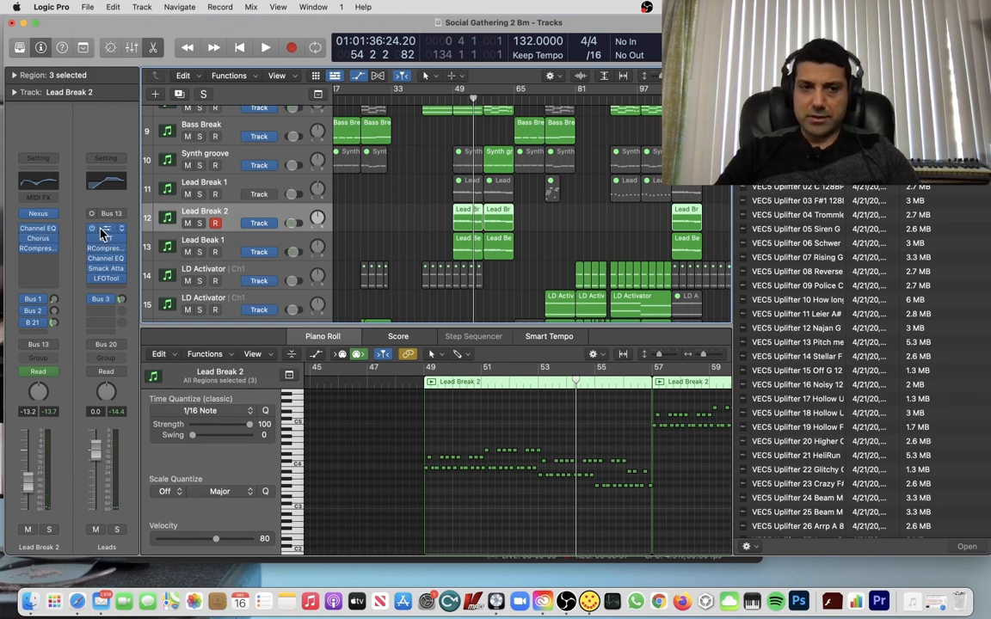
pyautogui.click(221, 245)
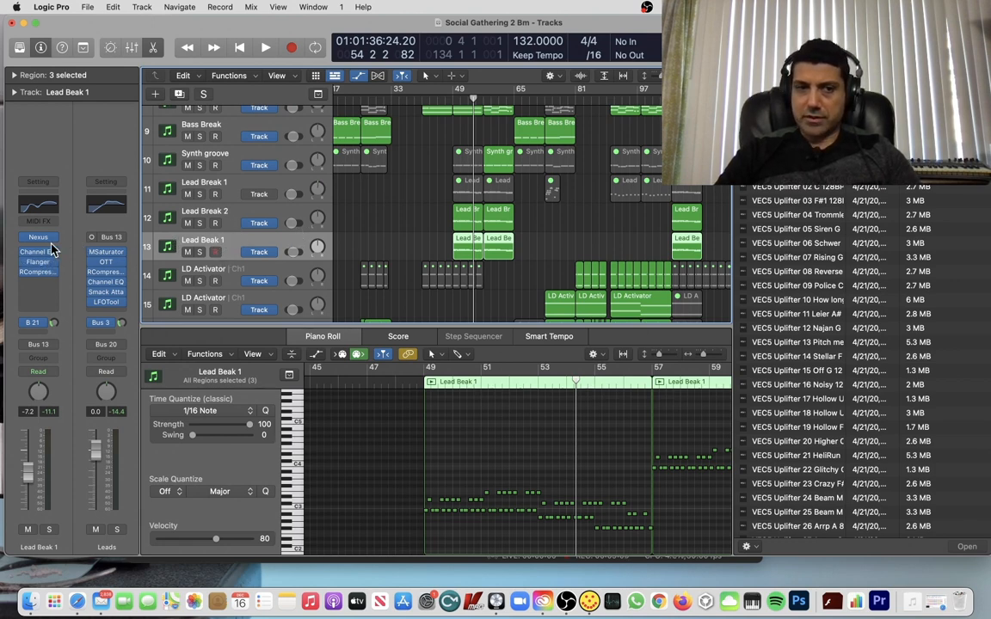
pyautogui.click(40, 263)
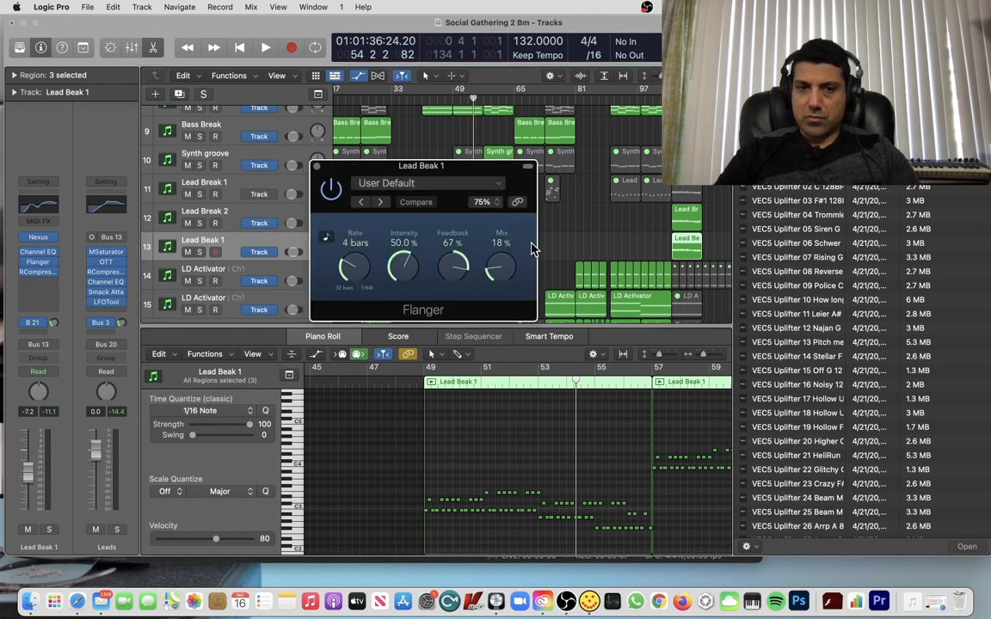
pyautogui.click(315, 167)
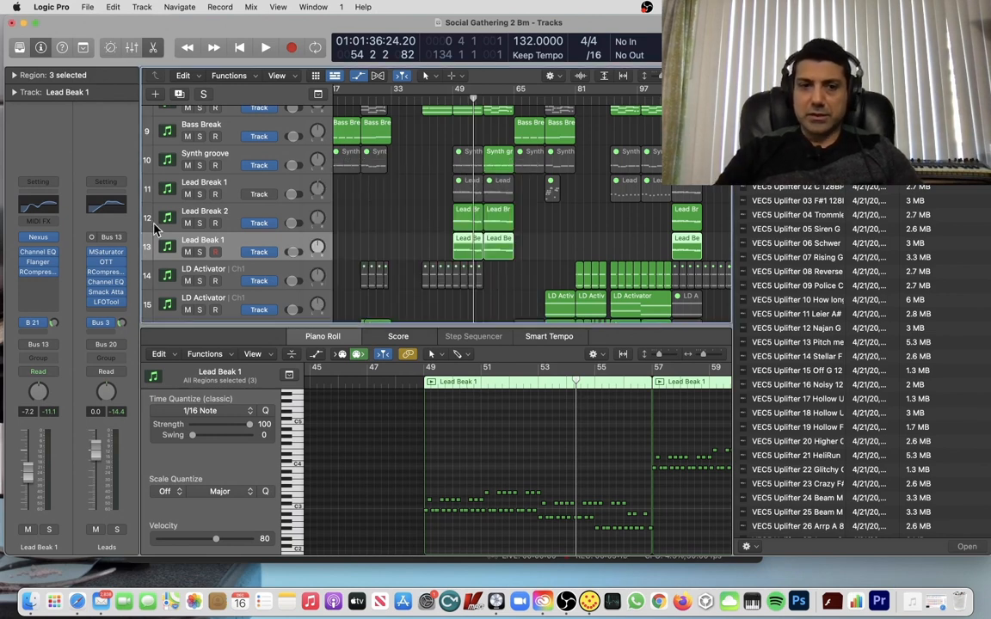
# Select the Lead Break 2 track, view its Chorus settings and Nexus preset, and close both plug-in windows
pyautogui.click(209, 218)
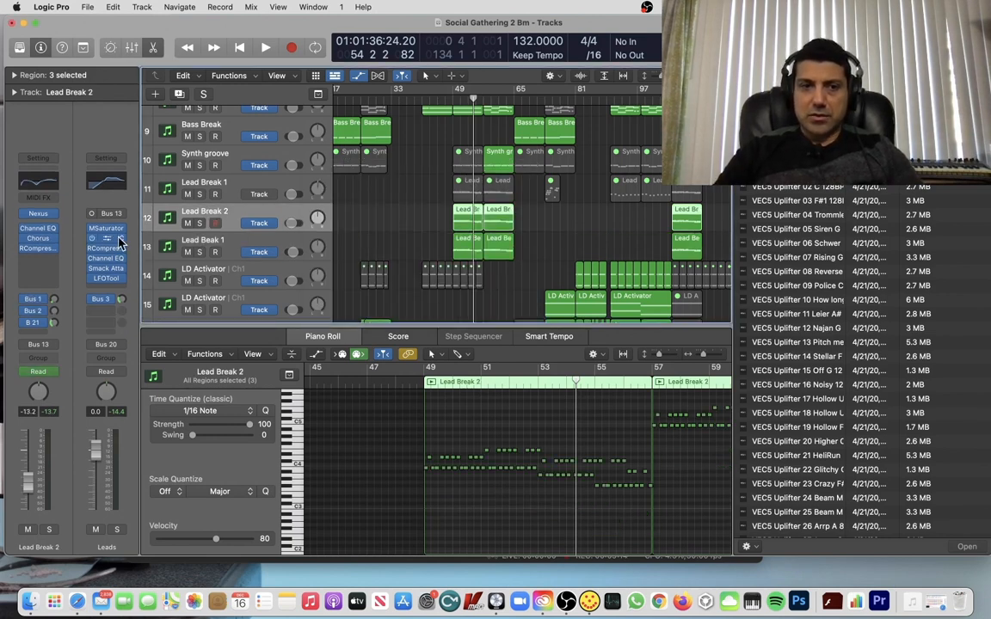
pyautogui.click(38, 238)
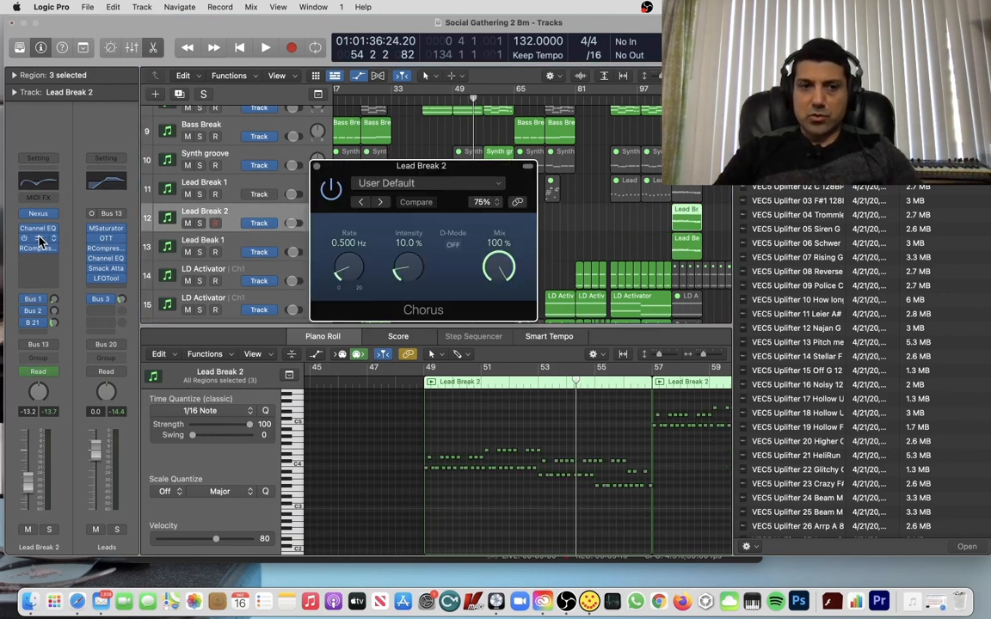
pyautogui.click(317, 167)
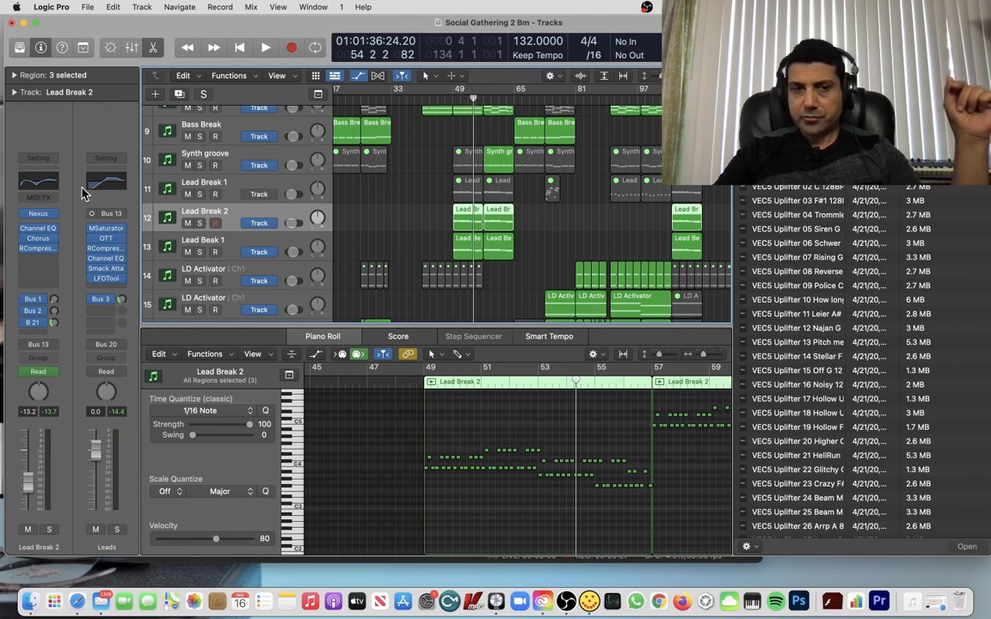
pyautogui.click(37, 215)
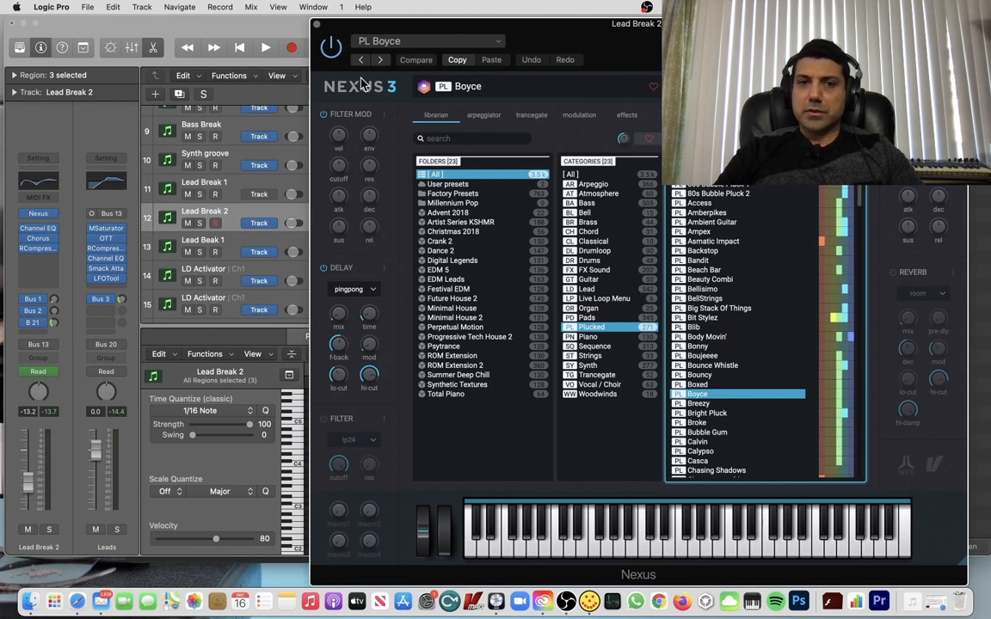
pyautogui.click(317, 27)
# Continue playback from bar 54 to bar 65 while viewing the pad, drum and effects tracks, and stop at bar 65
pyautogui.scroll(-2, 571, 218)
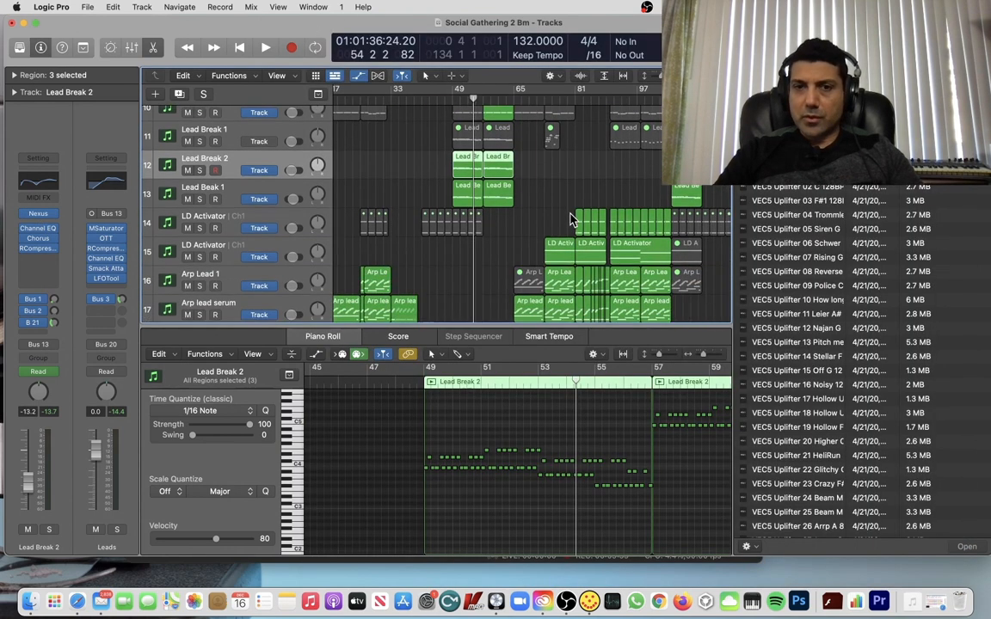
pyautogui.press('space')
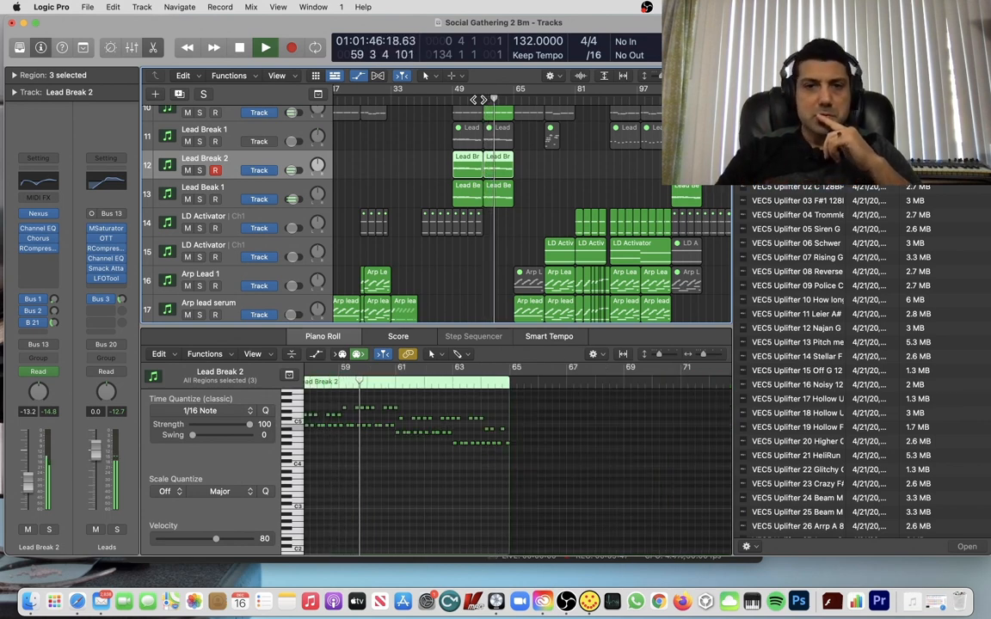
pyautogui.scroll(-5, 528, 183)
pyautogui.scroll(-8, 529, 183)
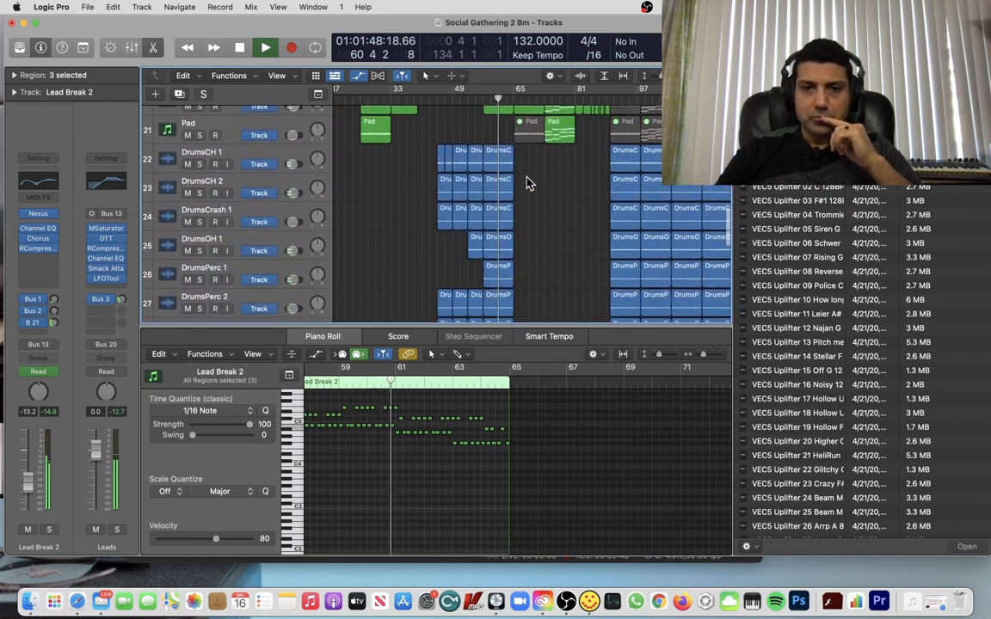
pyautogui.scroll(-6, 529, 183)
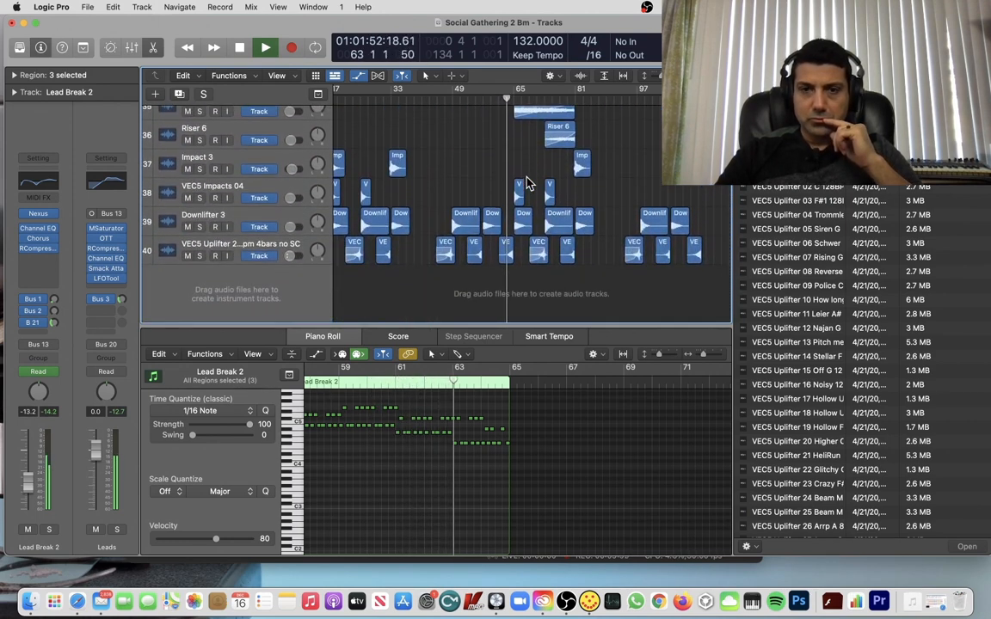
pyautogui.scroll(2, 529, 182)
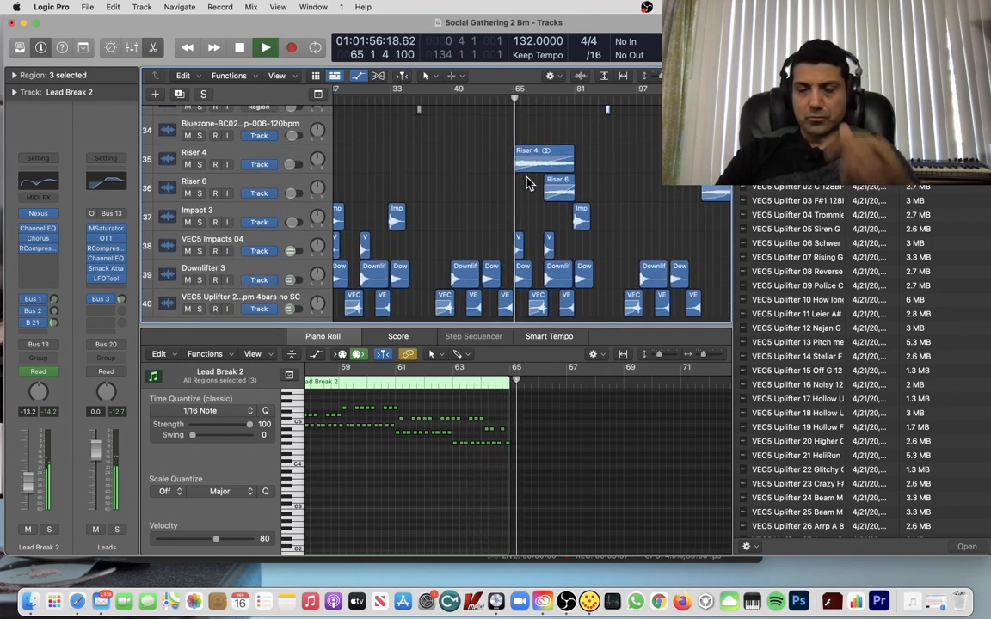
pyautogui.press('space')
# Review the riser, bass and lead tracks around the end of the lead section, and place the playhead at the start of bar 65
pyautogui.scroll(15, 528, 182)
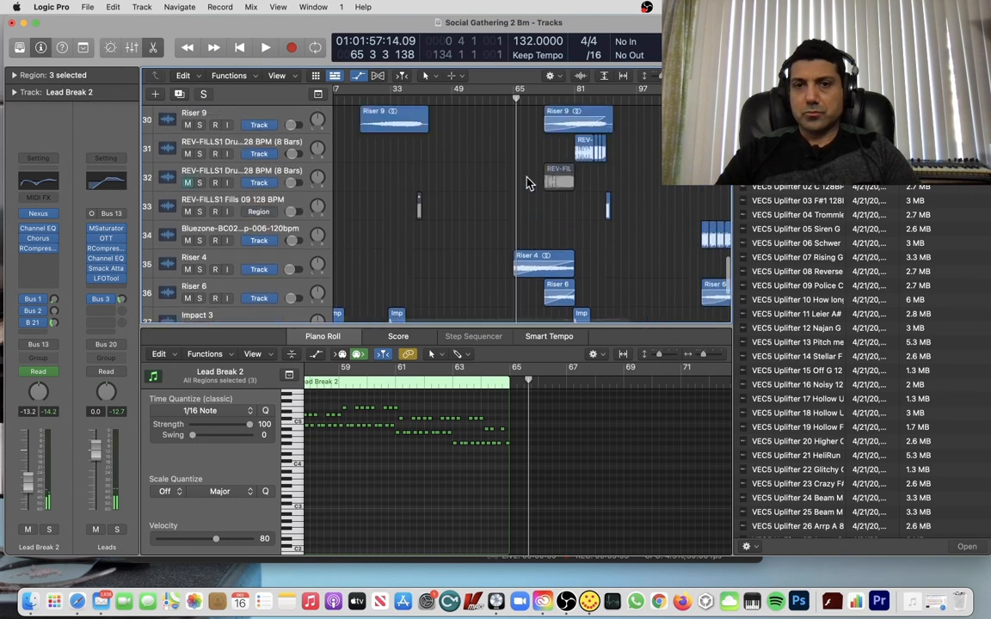
pyautogui.scroll(8, 528, 182)
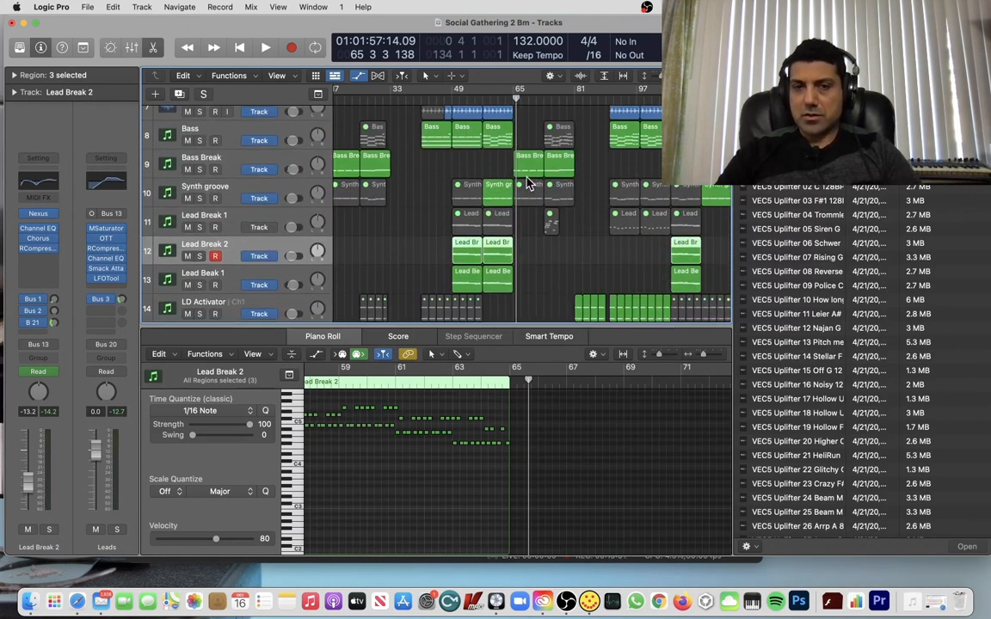
pyautogui.scroll(-5, 528, 182)
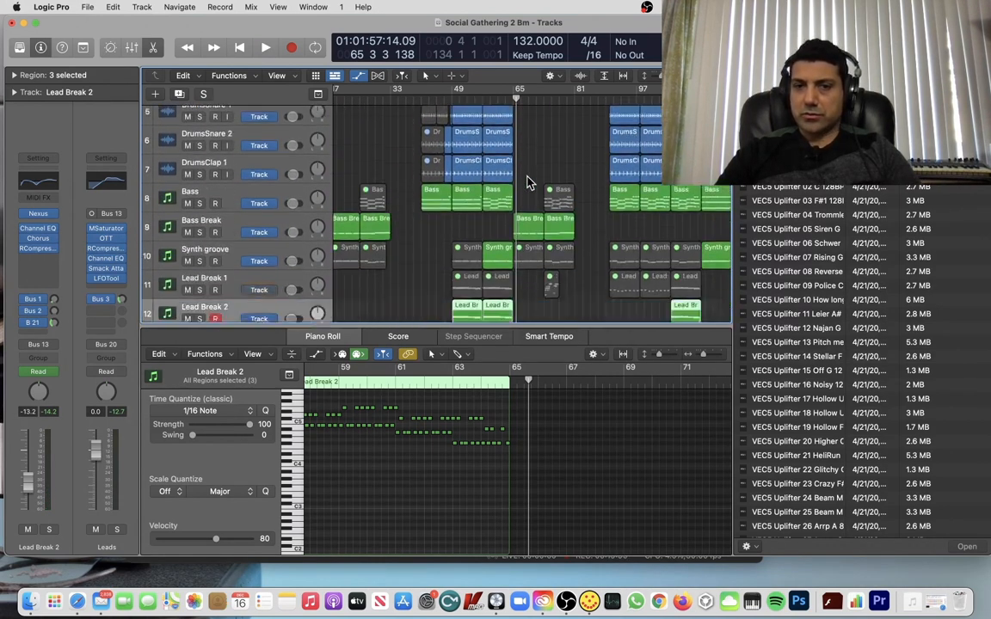
pyautogui.scroll(2, 502, 218)
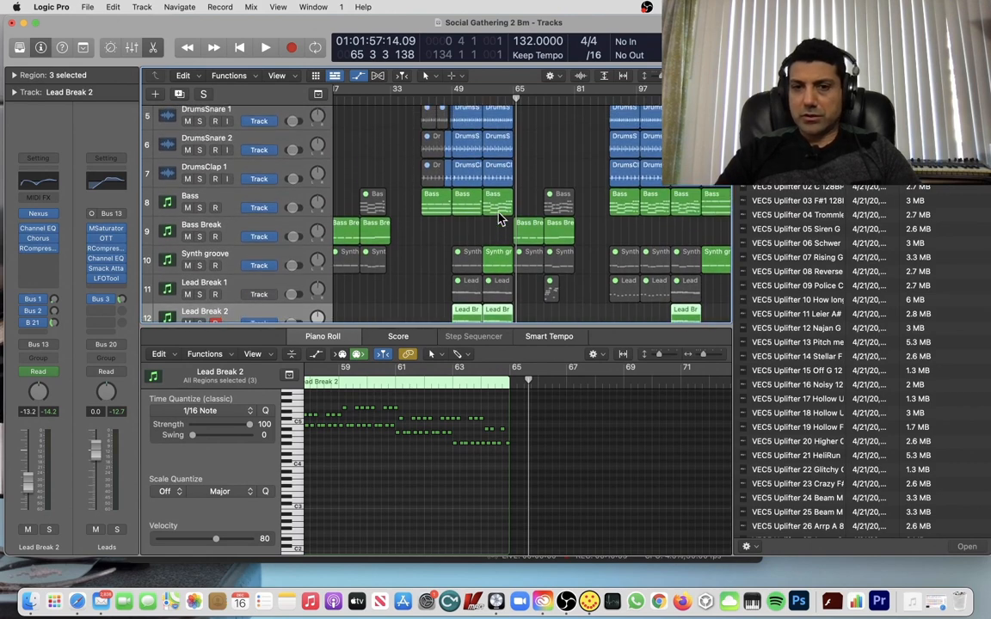
pyautogui.rightClick(515, 101)
pyautogui.click(506, 102)
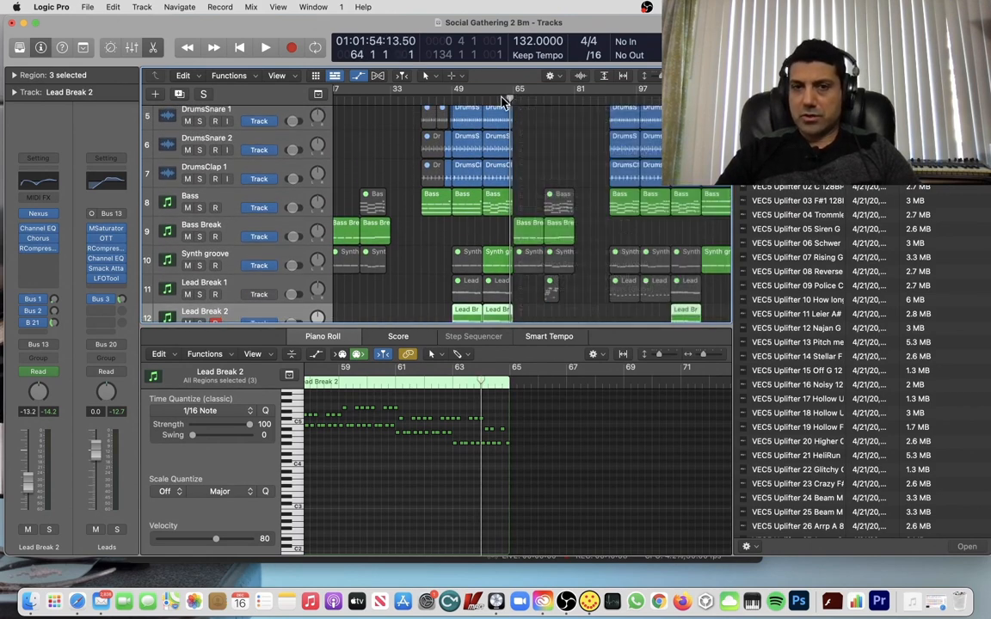
pyautogui.moveTo(512, 101); pyautogui.dragTo(515, 106)
# View the notes of the Arp lead serum, lower Arp lead 2 and upper Pad regions that start at bar 65
pyautogui.scroll(-10, 541, 213)
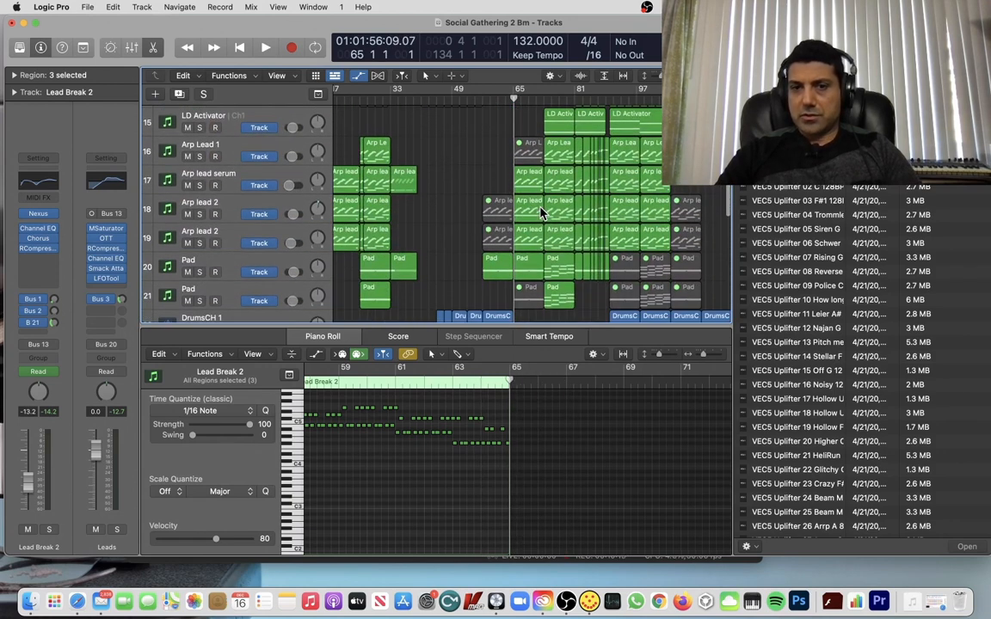
pyautogui.click(530, 184)
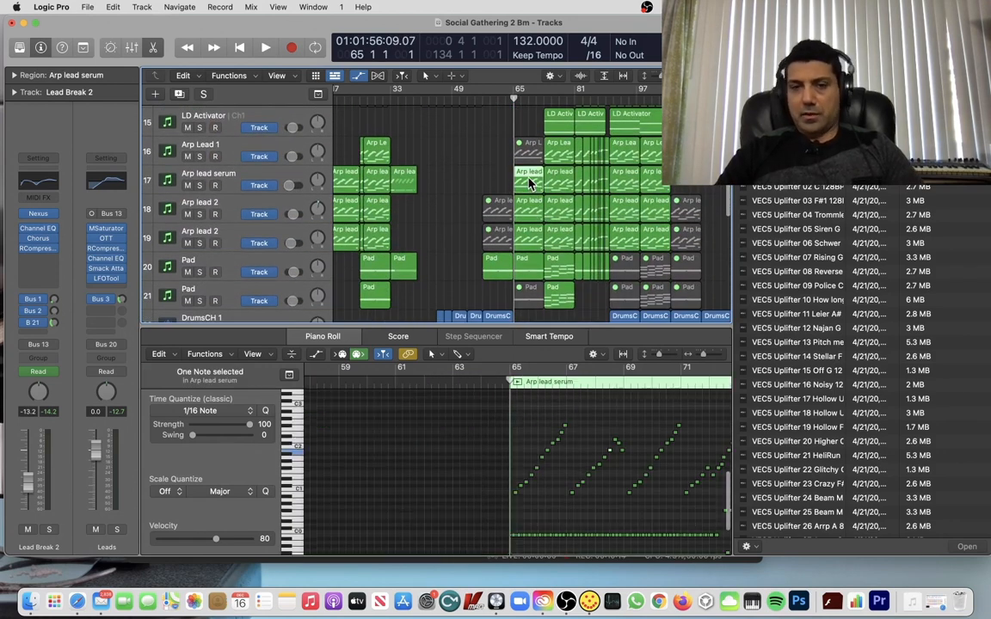
pyautogui.click(530, 234)
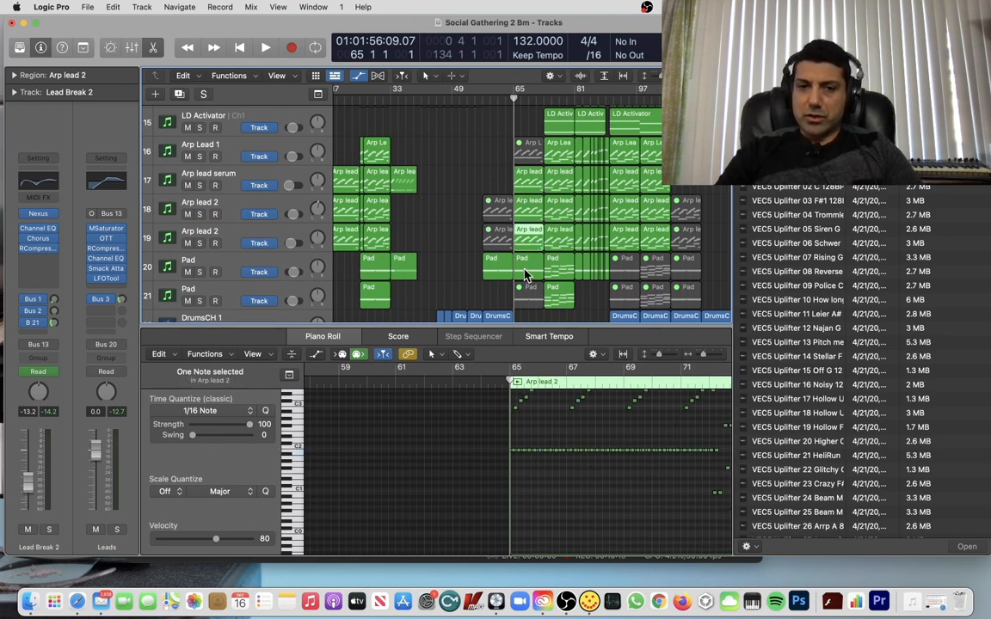
pyautogui.click(527, 273)
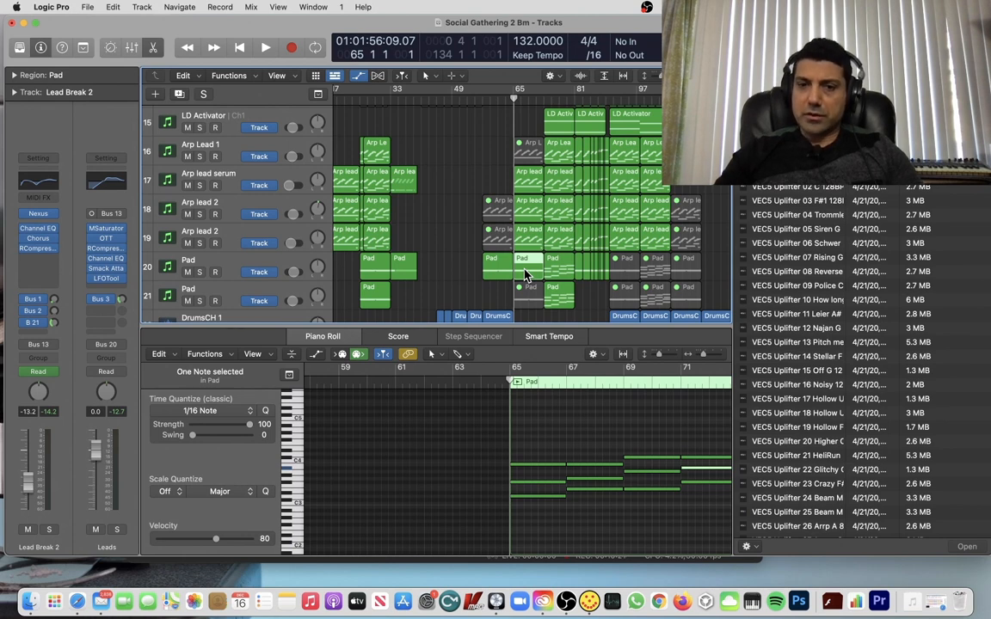
pyautogui.hscroll(5, 560, 542)
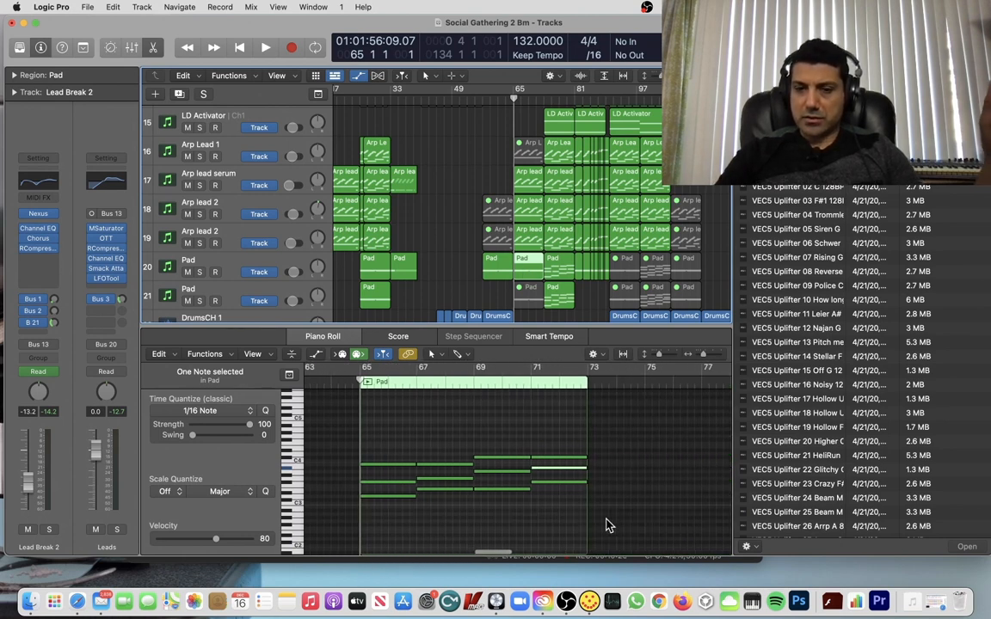
pyautogui.scroll(-2, 607, 525)
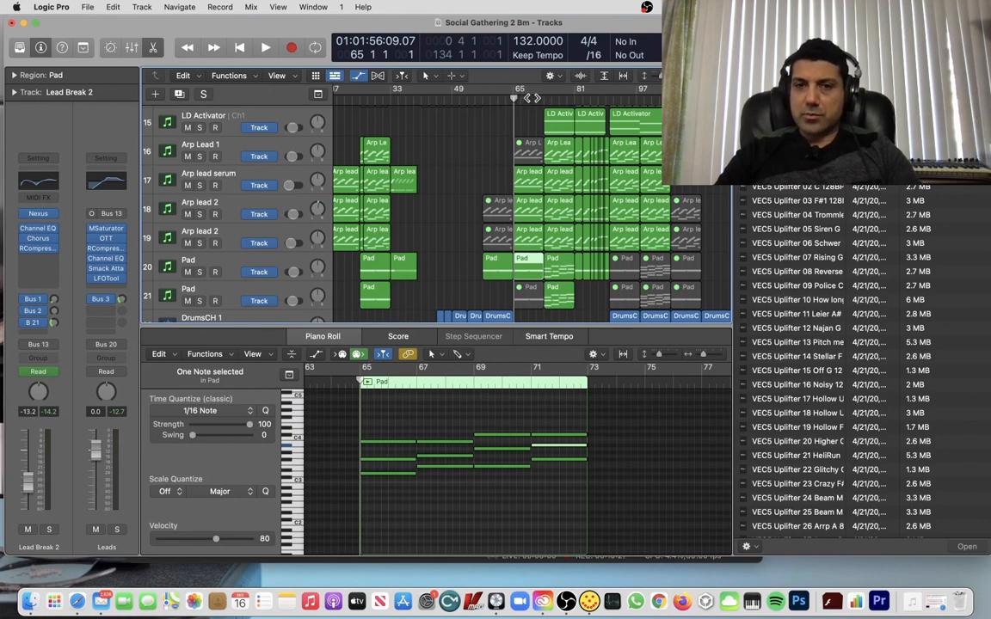
# Play the arp break and build-up from bar 73, and stop at bar 93
pyautogui.click(542, 100)
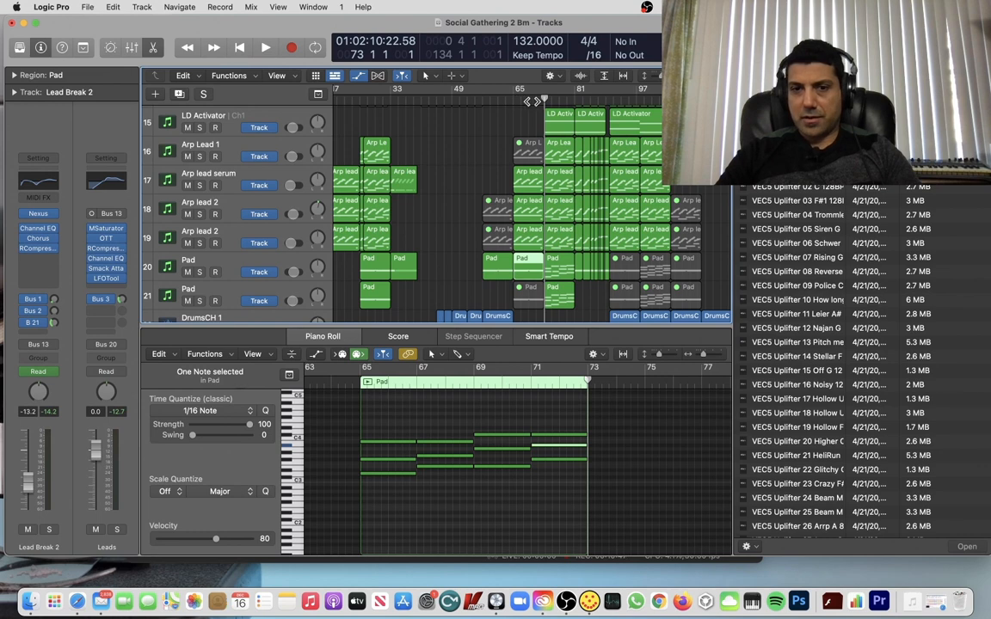
pyautogui.press('space')
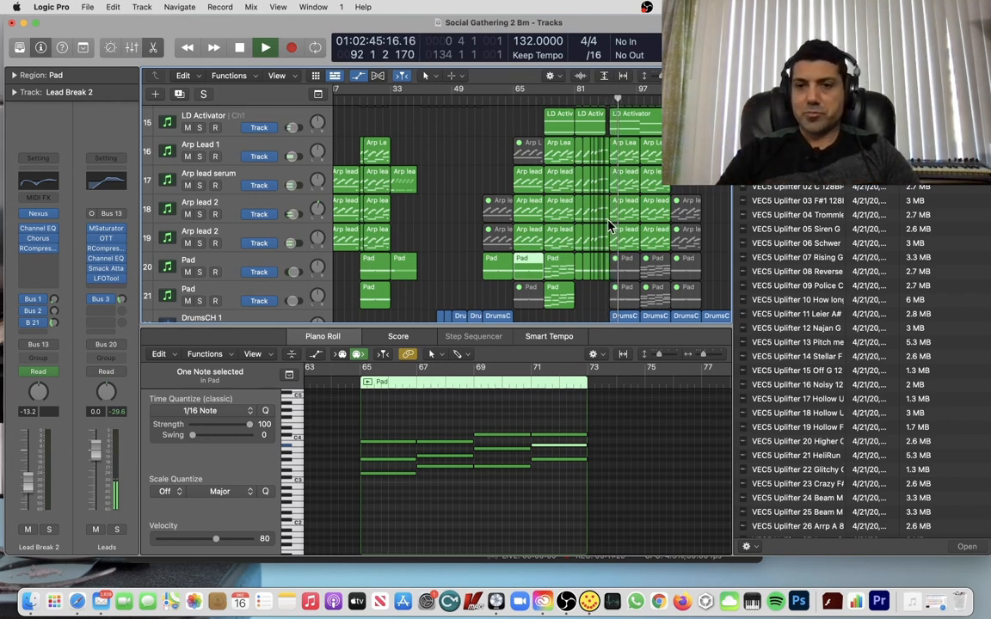
pyautogui.hscroll(3, 607, 228)
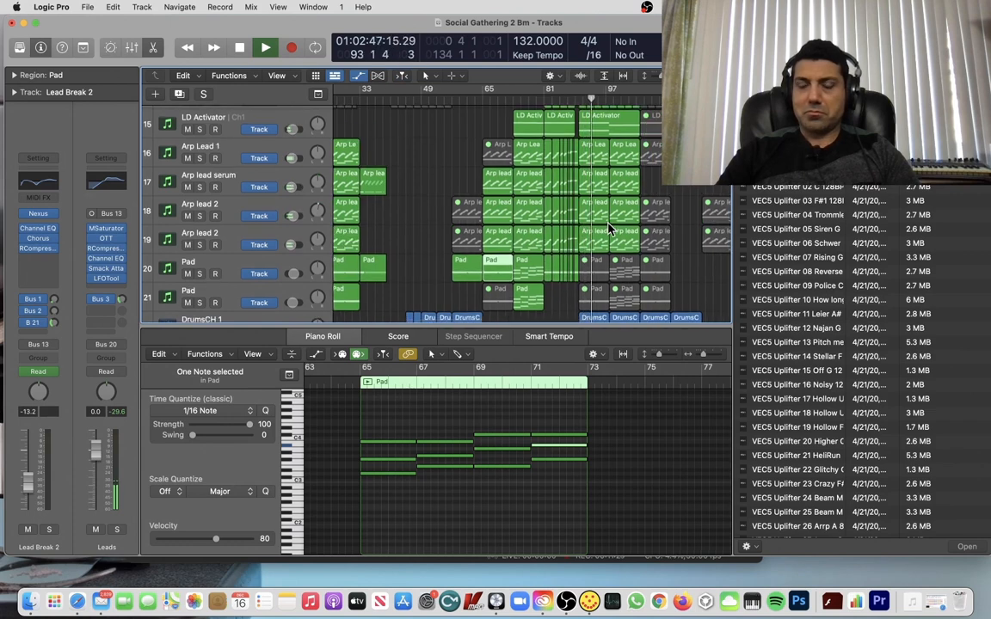
pyautogui.press('space')
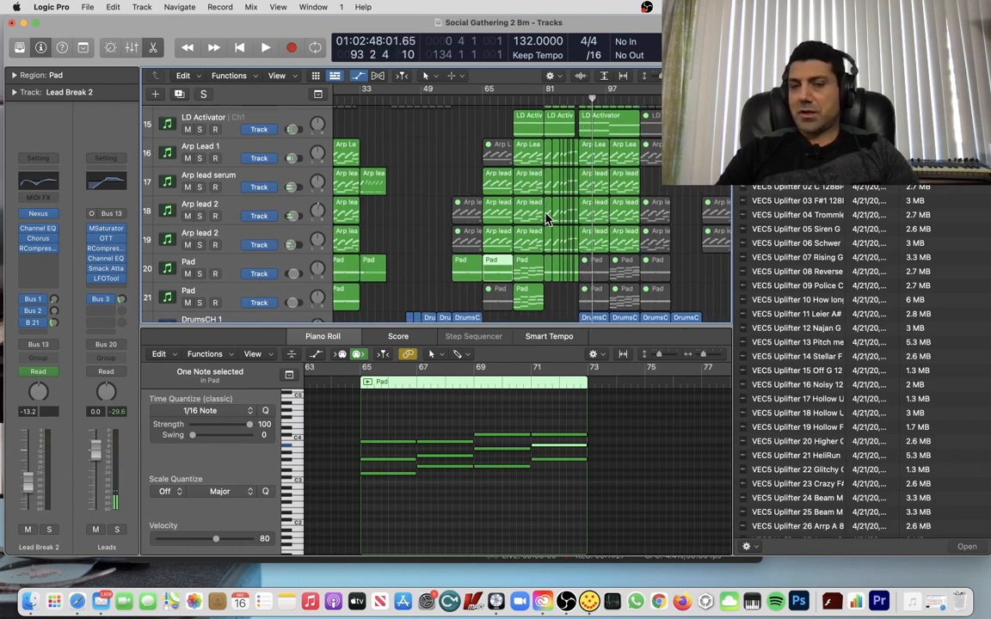
# Move the playhead to bar 80, review the lead and arp tracks there, and select the Arp lead serum track to see its notes
pyautogui.click(540, 99)
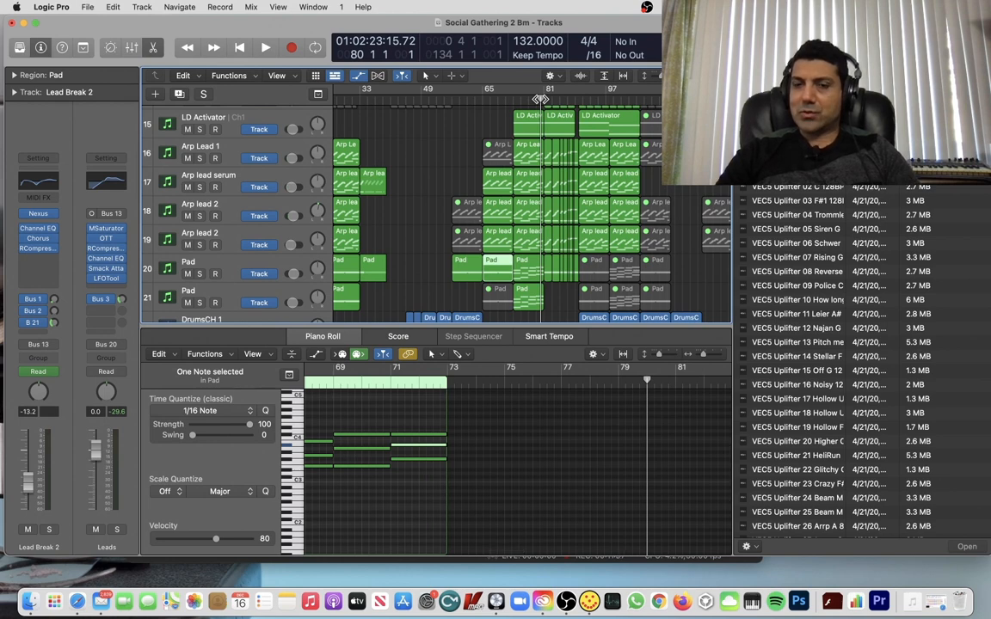
pyautogui.scroll(5, 542, 182)
pyautogui.scroll(1, 542, 182)
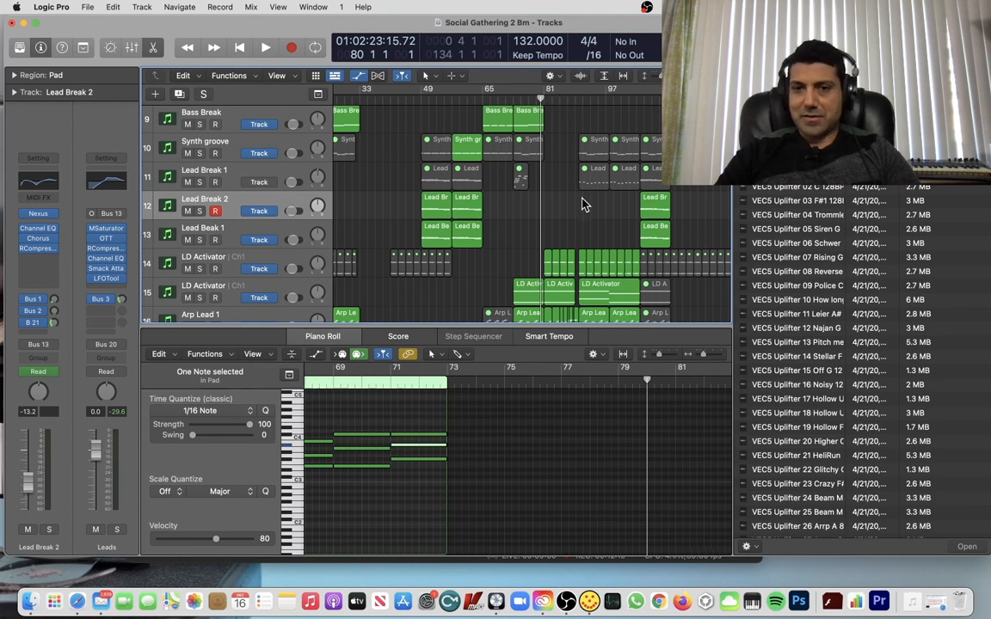
pyautogui.scroll(-5, 602, 215)
pyautogui.scroll(-1, 607, 222)
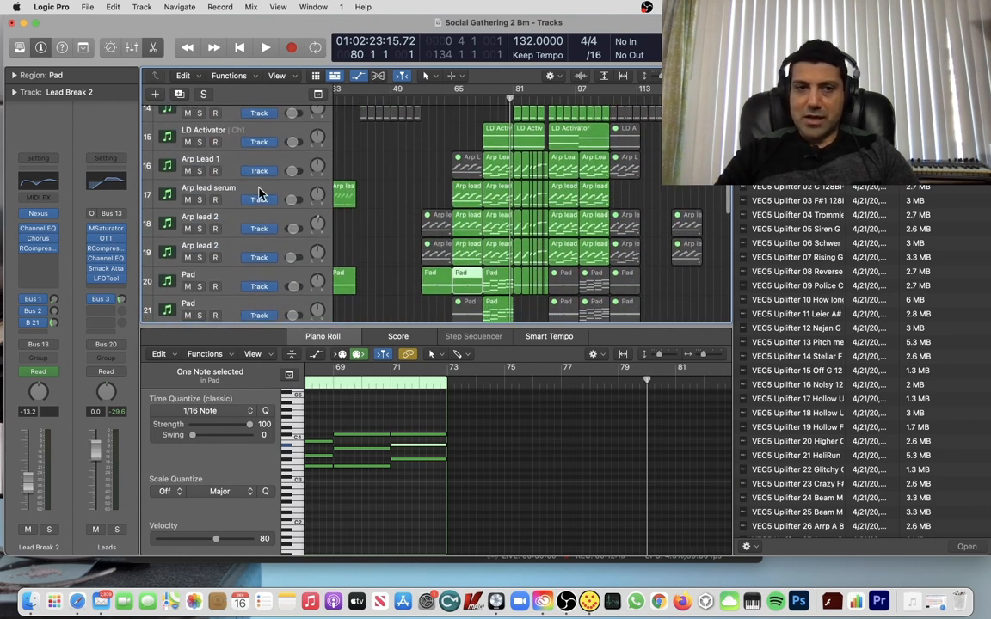
pyautogui.click(199, 193)
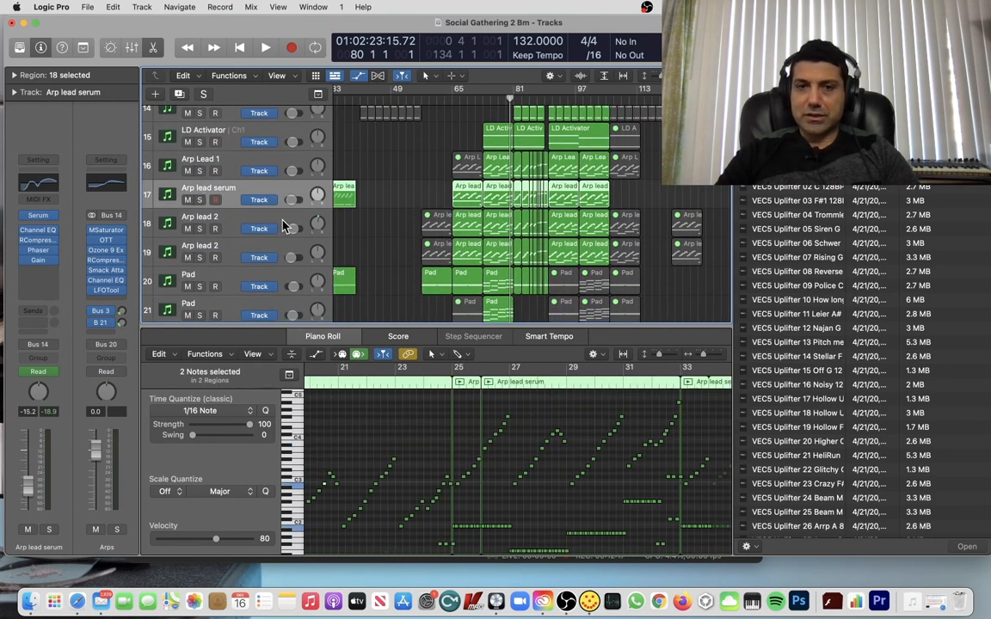
# Move the playhead to bar 90 and on to bar 106, play the returning lead section, and stop at bar 114
pyautogui.scroll(6, 672, 239)
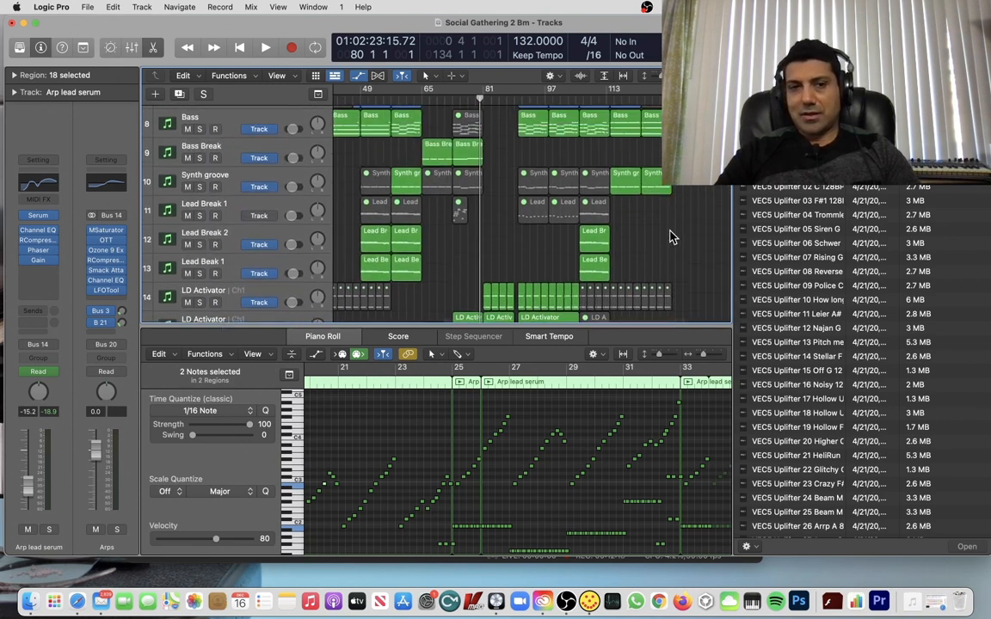
pyautogui.scroll(3, 673, 238)
pyautogui.hscroll(3, 673, 238)
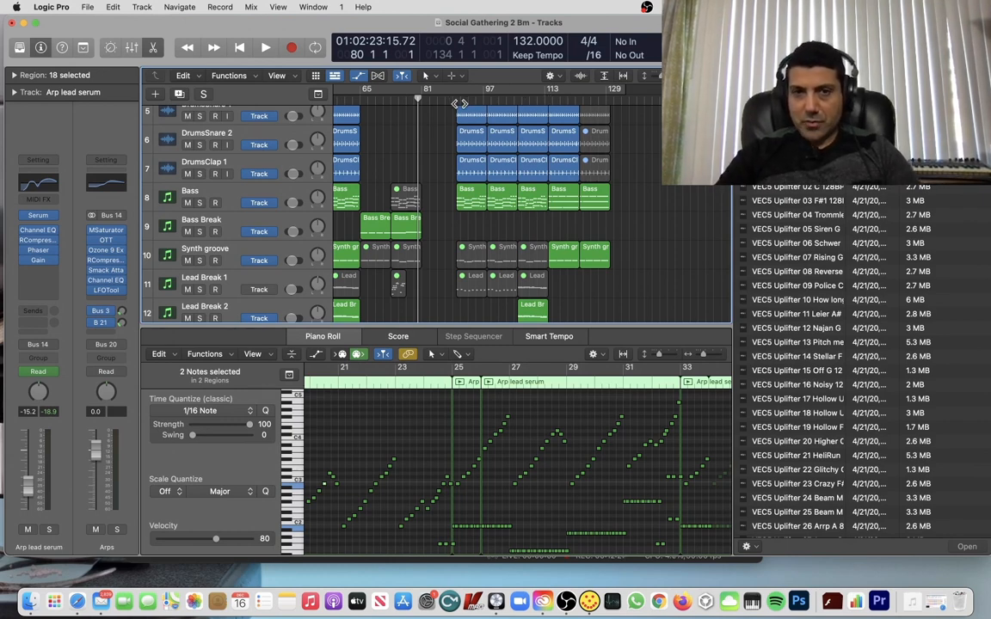
pyautogui.click(455, 98)
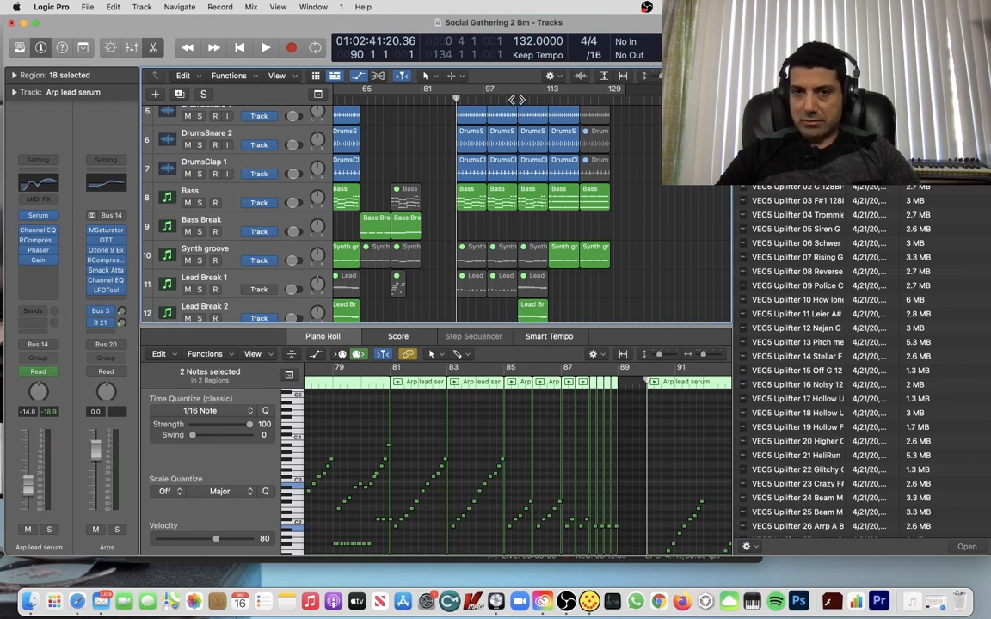
pyautogui.click(516, 100)
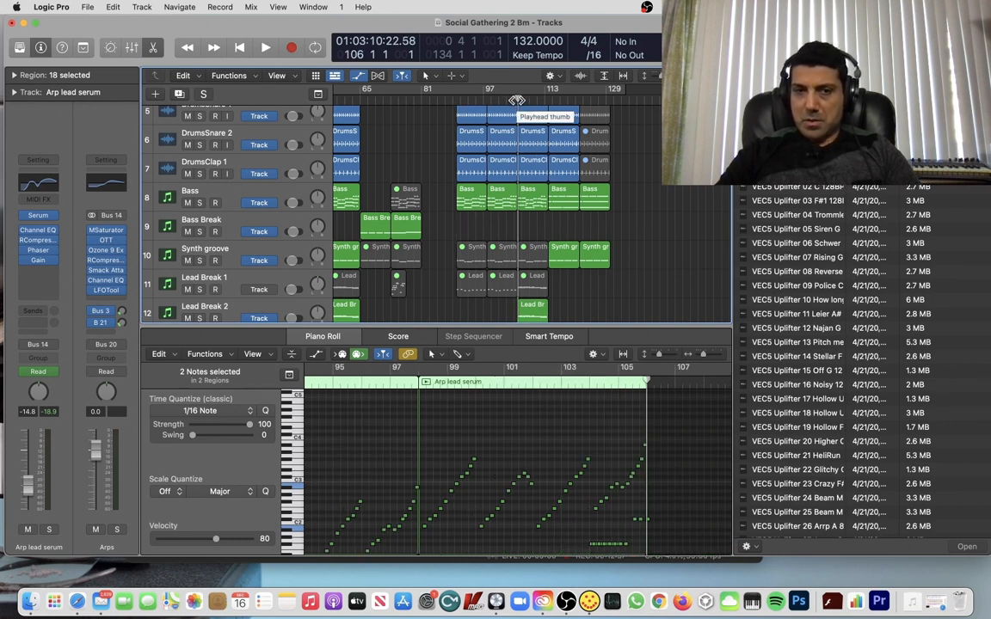
pyautogui.press('space')
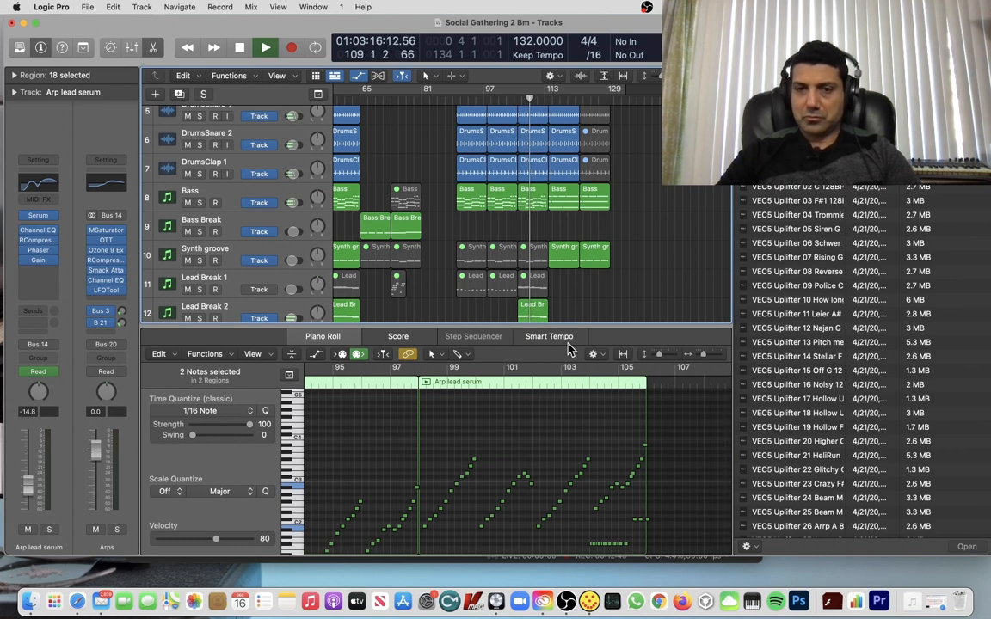
pyautogui.scroll(-10, 581, 301)
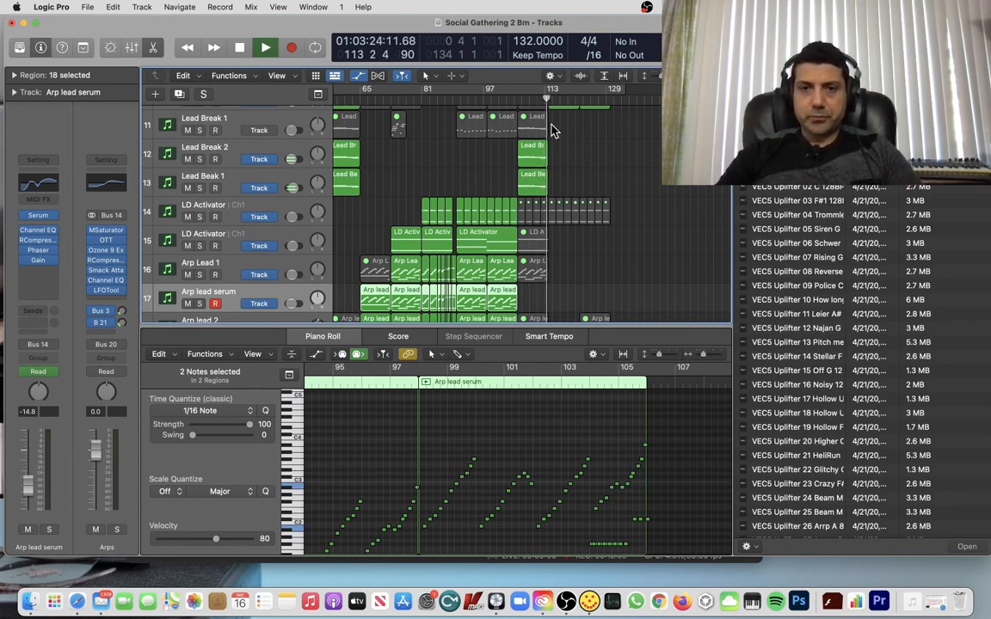
pyautogui.press('space')
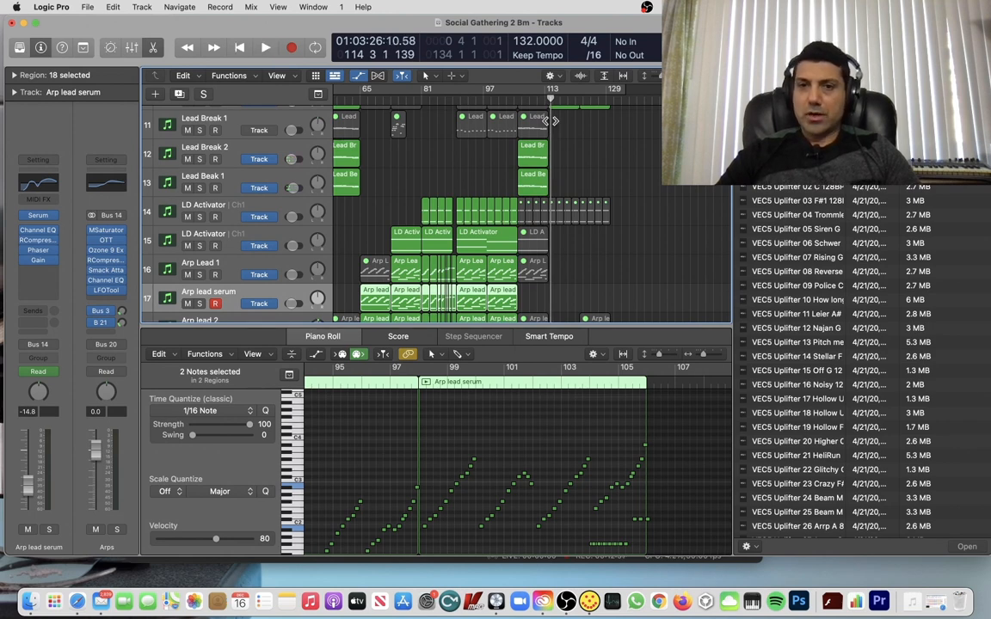
# Examine which drum, bass, synth groove and effects tracks carry the outro from bar 113 onward
pyautogui.scroll(5, 551, 120)
pyautogui.scroll(3, 551, 120)
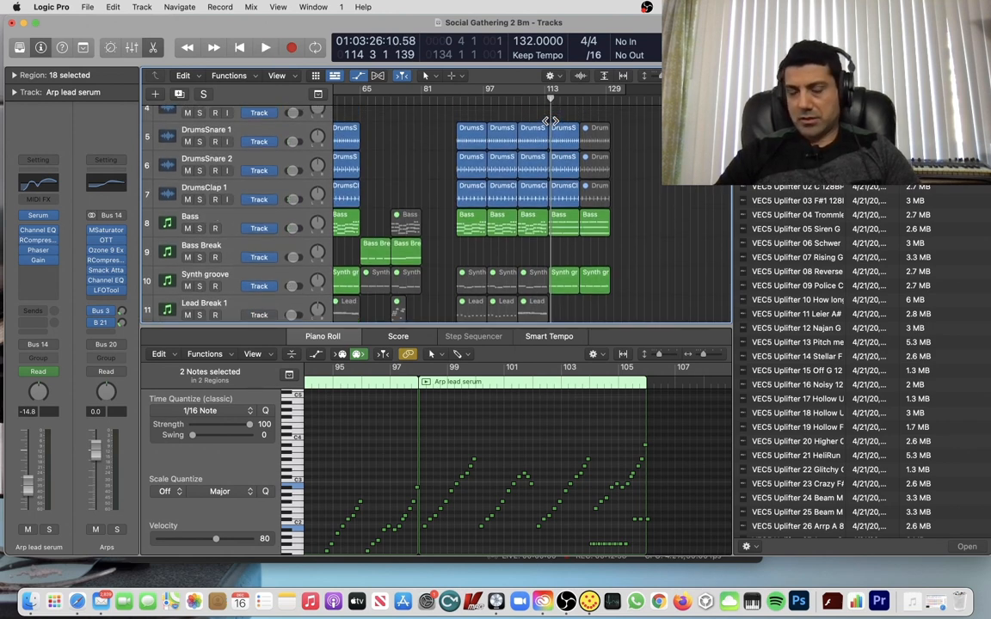
pyautogui.scroll(-4, 592, 172)
pyautogui.scroll(-1, 592, 212)
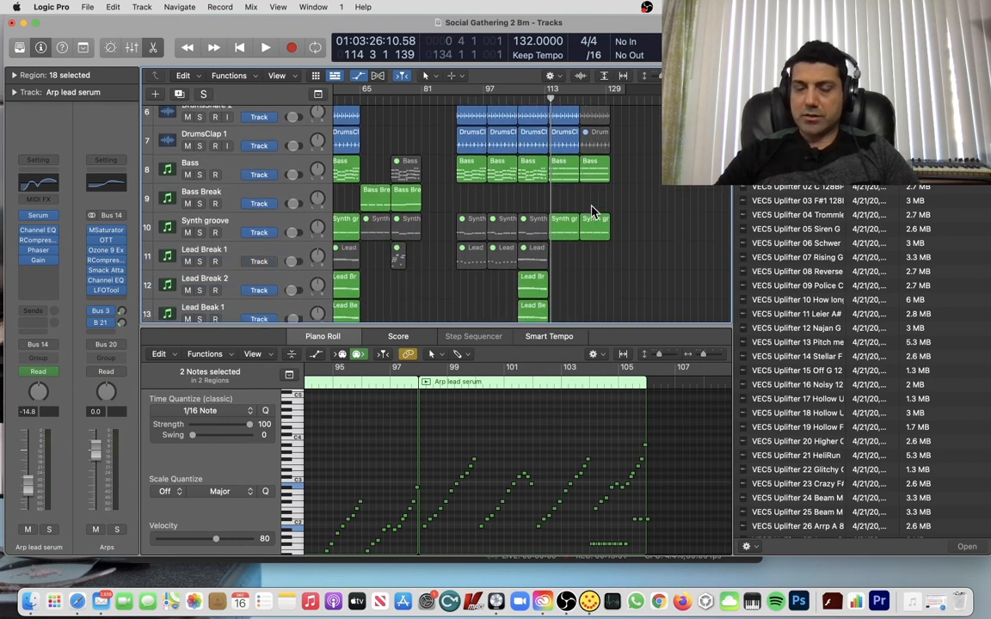
pyautogui.scroll(-2, 592, 211)
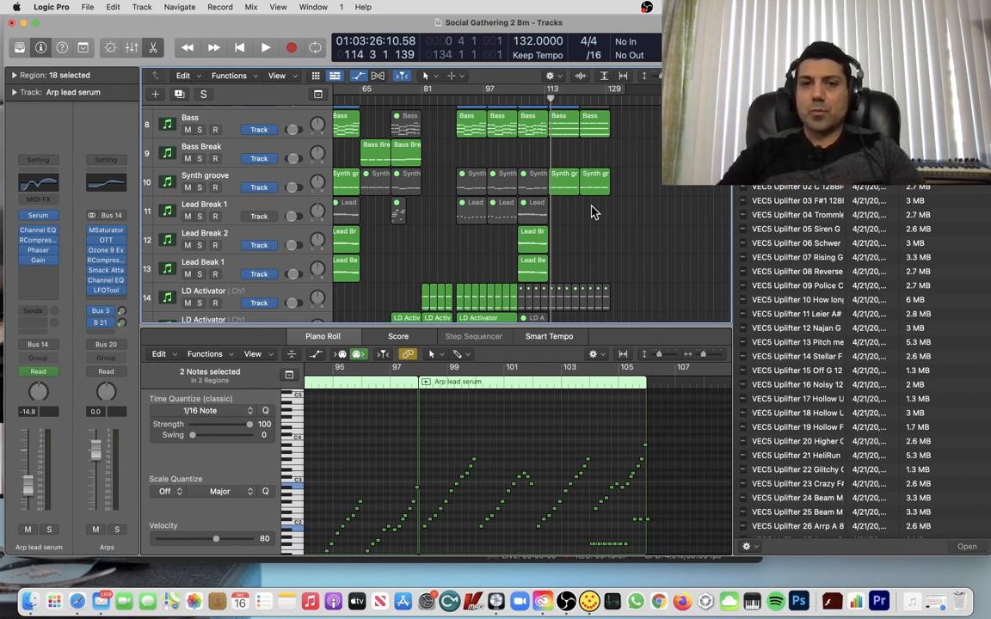
pyautogui.scroll(-4, 592, 213)
pyautogui.scroll(-15, 592, 211)
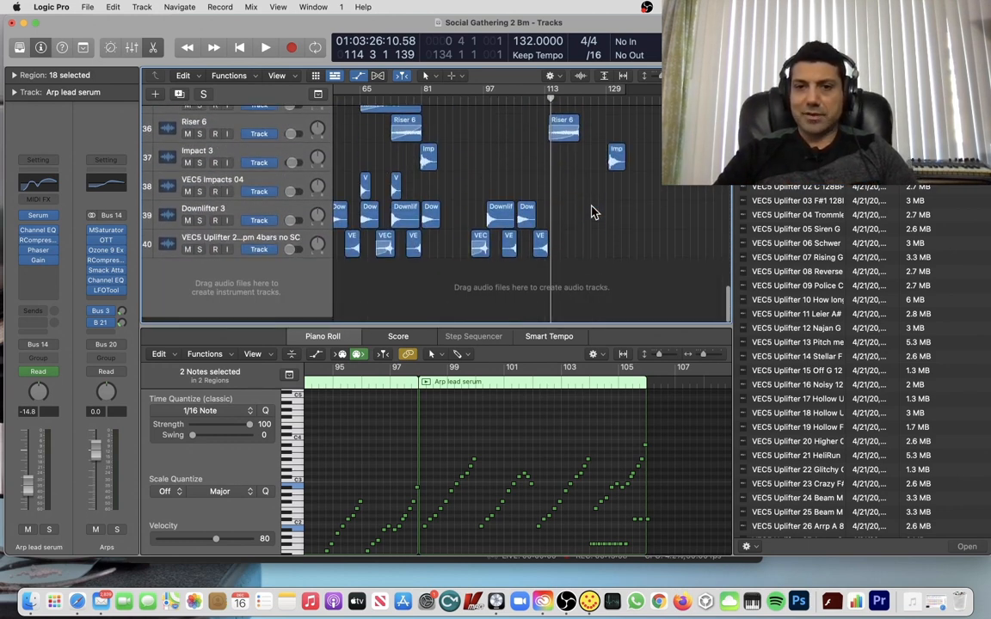
# Select the Downlifter 3 track, show the mixer in place of the piano roll, and find the Master FX channel's audio effects
pyautogui.click(199, 216)
pyautogui.press('x')
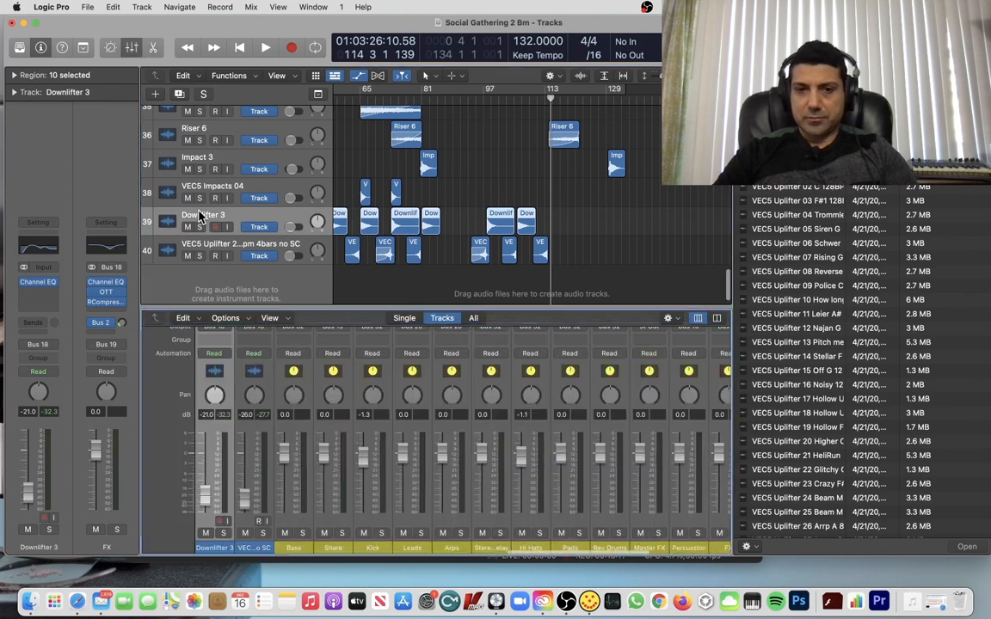
pyautogui.hscroll(5, 442, 393)
pyautogui.scroll(5, 442, 392)
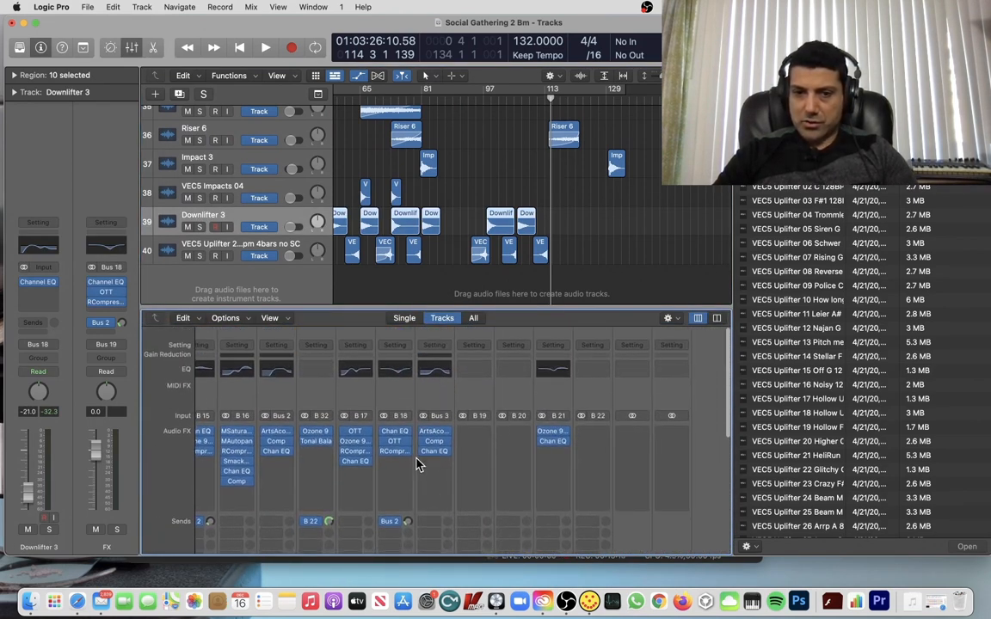
pyautogui.hscroll(-3, 414, 465)
pyautogui.hscroll(-1, 351, 470)
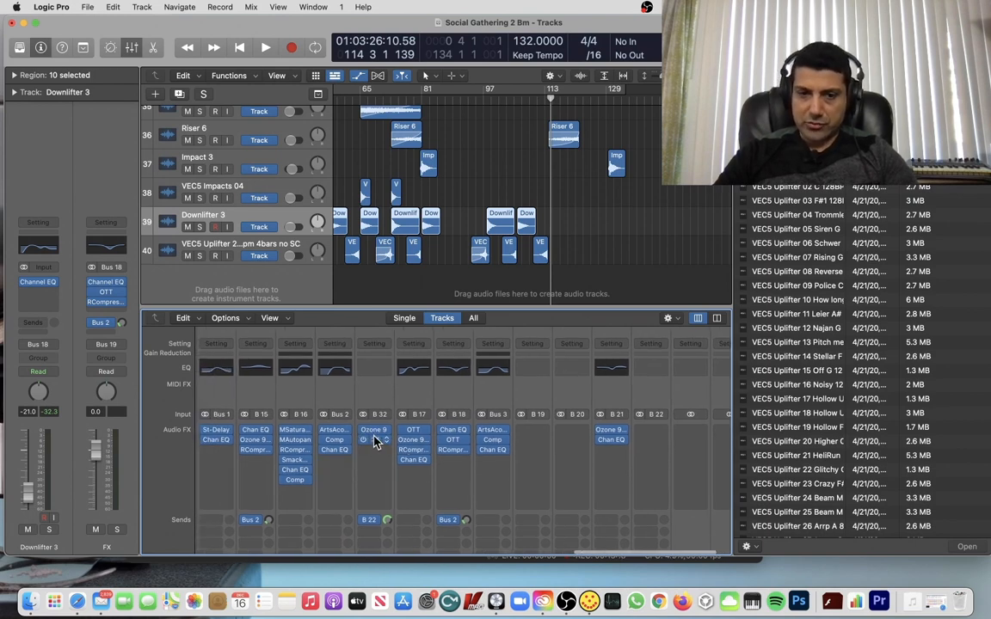
# Open Ozone 9 on the Master FX channel, view its Master Assistant options, and exit the assistant without applying it
pyautogui.click(375, 433)
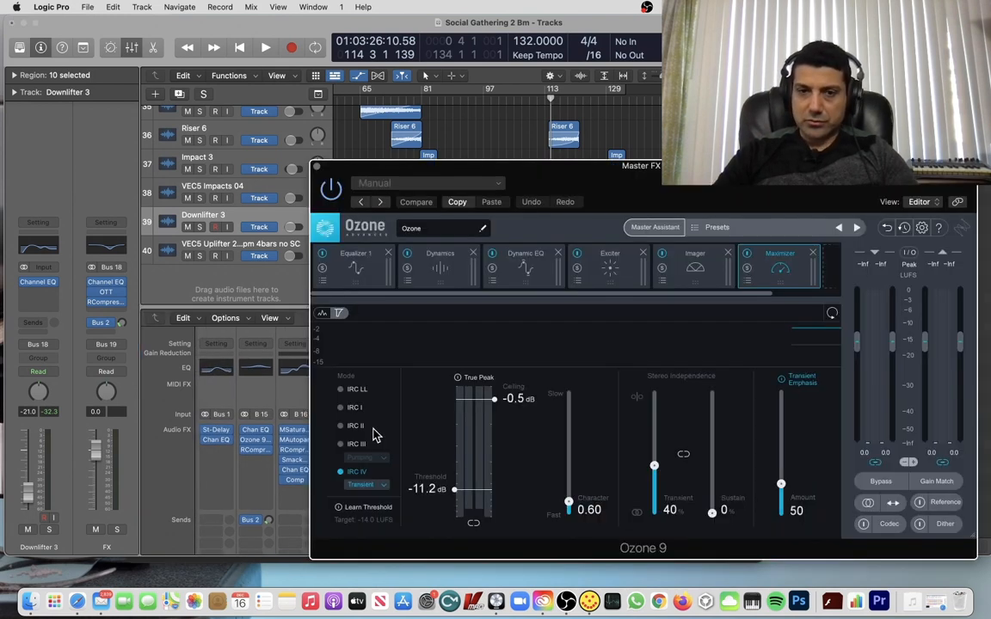
pyautogui.moveTo(601, 177); pyautogui.dragTo(470, 138)
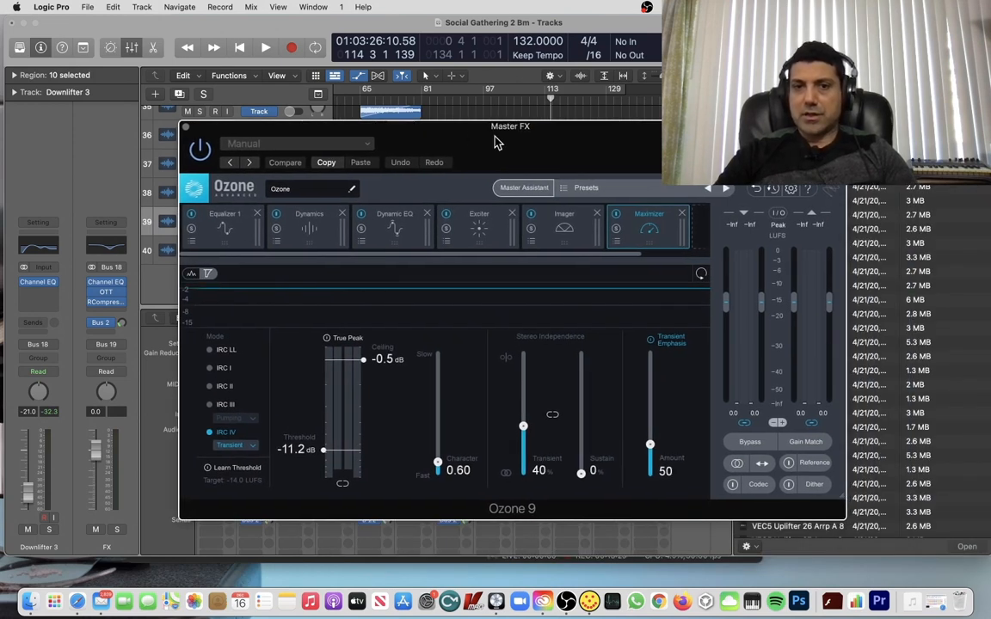
pyautogui.click(523, 191)
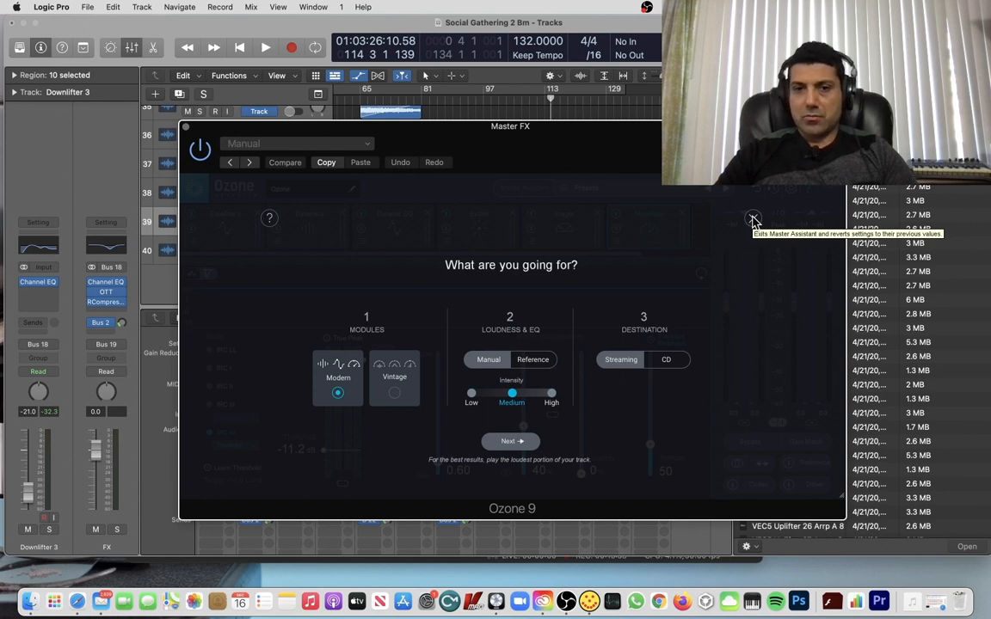
pyautogui.click(753, 221)
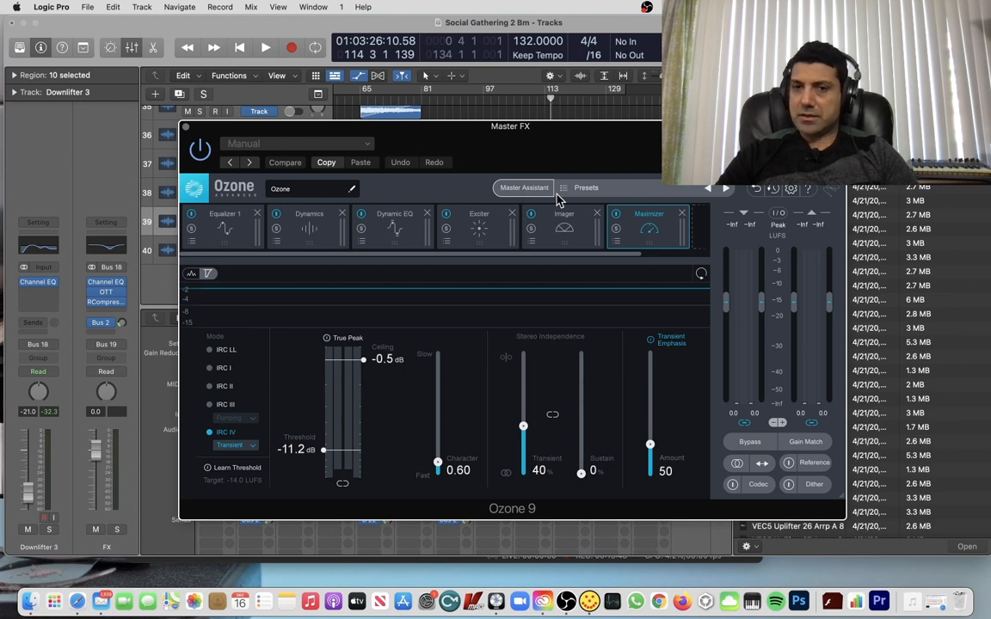
# Review the Equalizer 1, Dynamics and Dynamic EQ modules in Ozone 9, including the band 2 compressor settings in Dynamics
pyautogui.click(241, 234)
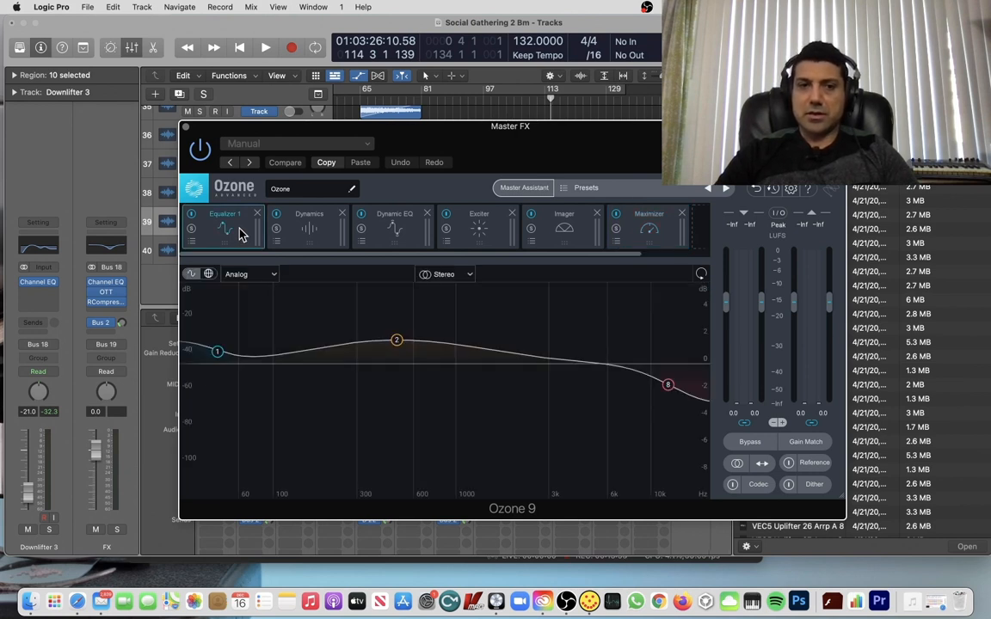
pyautogui.click(328, 235)
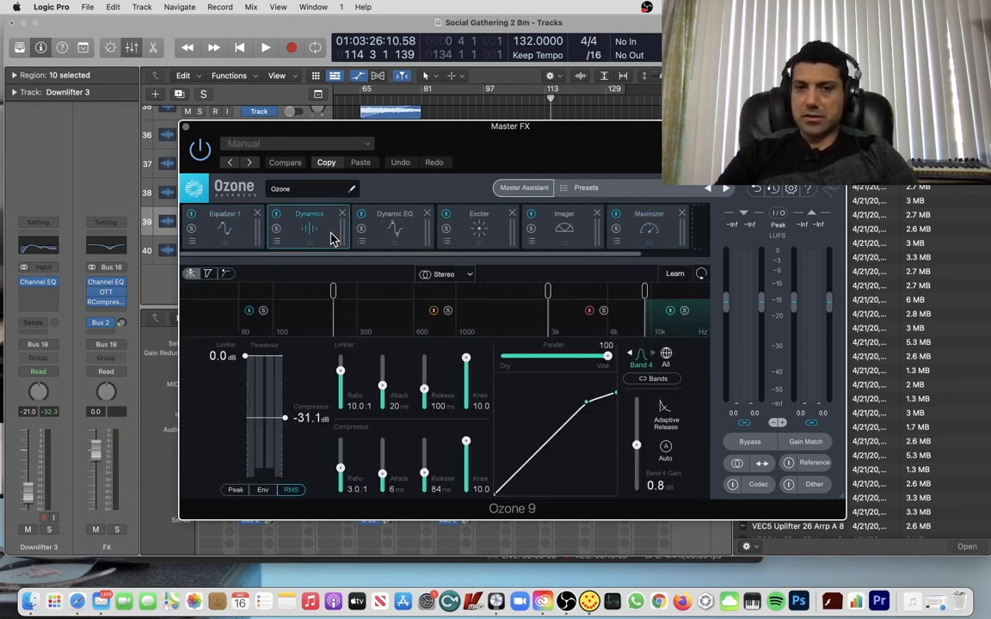
pyautogui.click(413, 234)
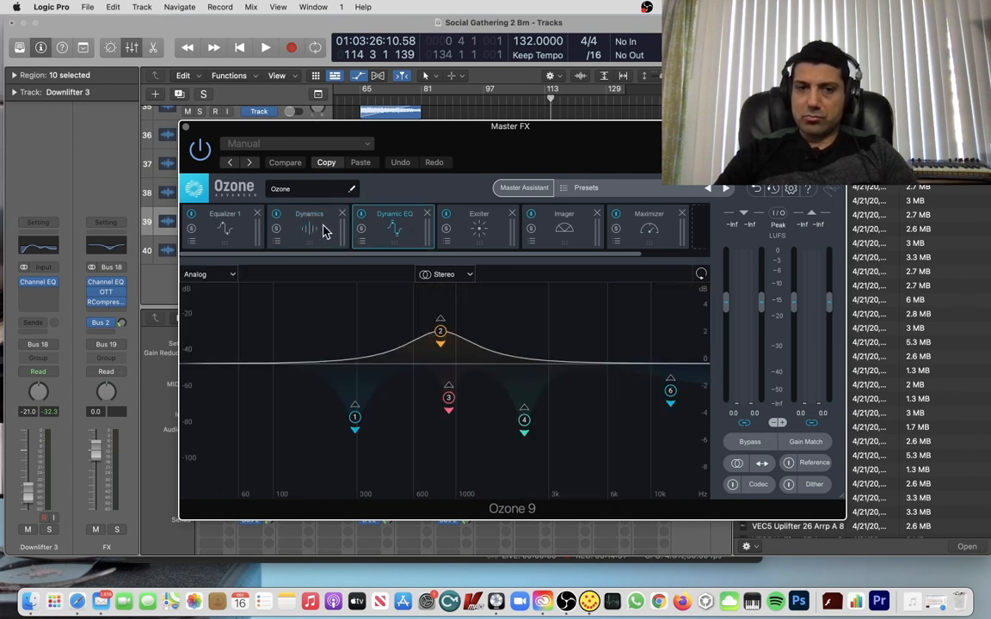
pyautogui.click(326, 230)
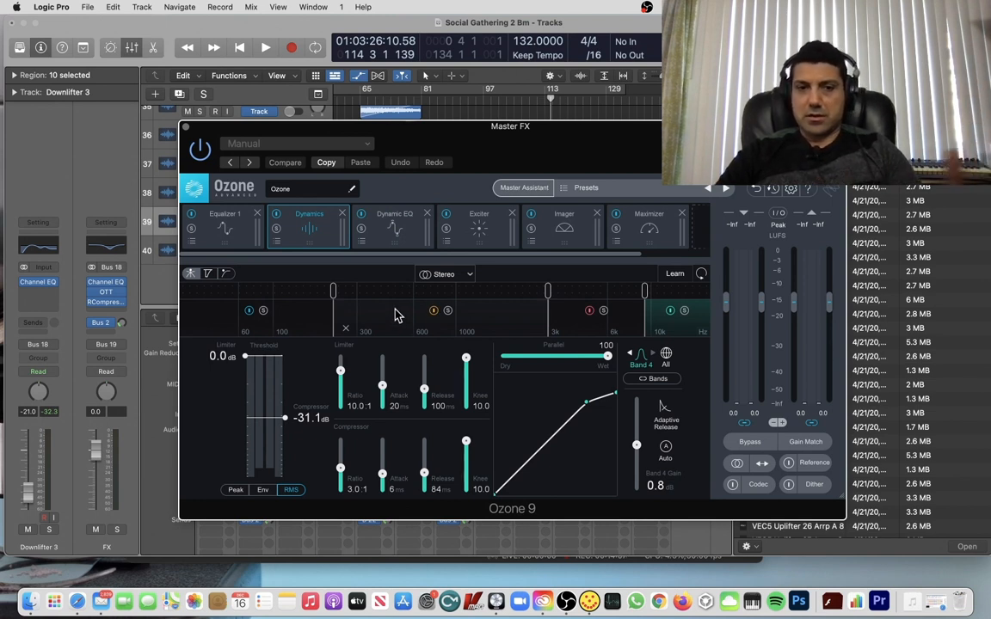
pyautogui.click(516, 316)
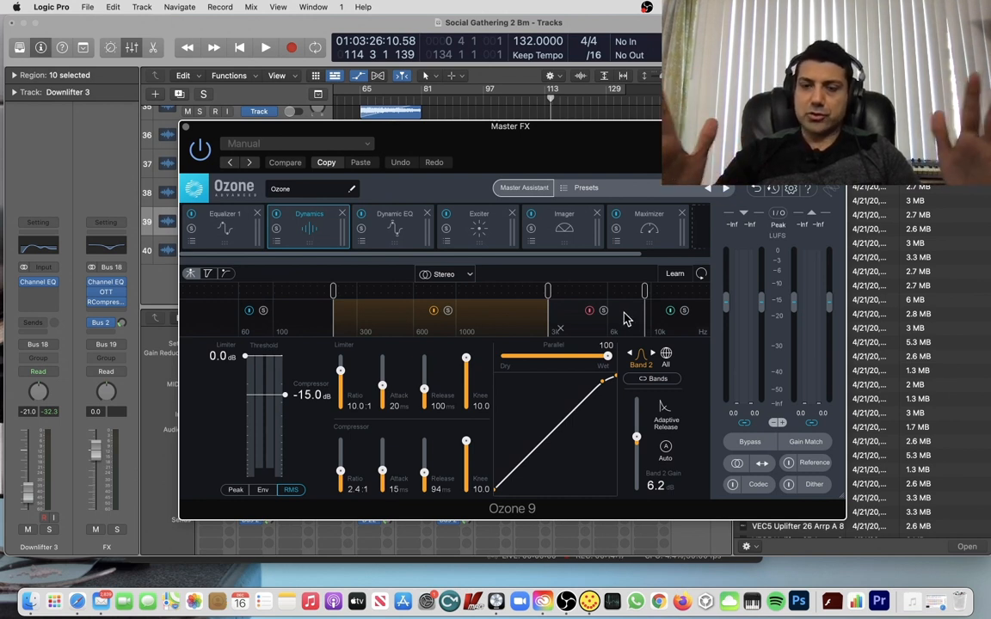
# Review the Exciter, Imager and Maximizer modules in Ozone 9, and close the plug-in window
pyautogui.click(502, 231)
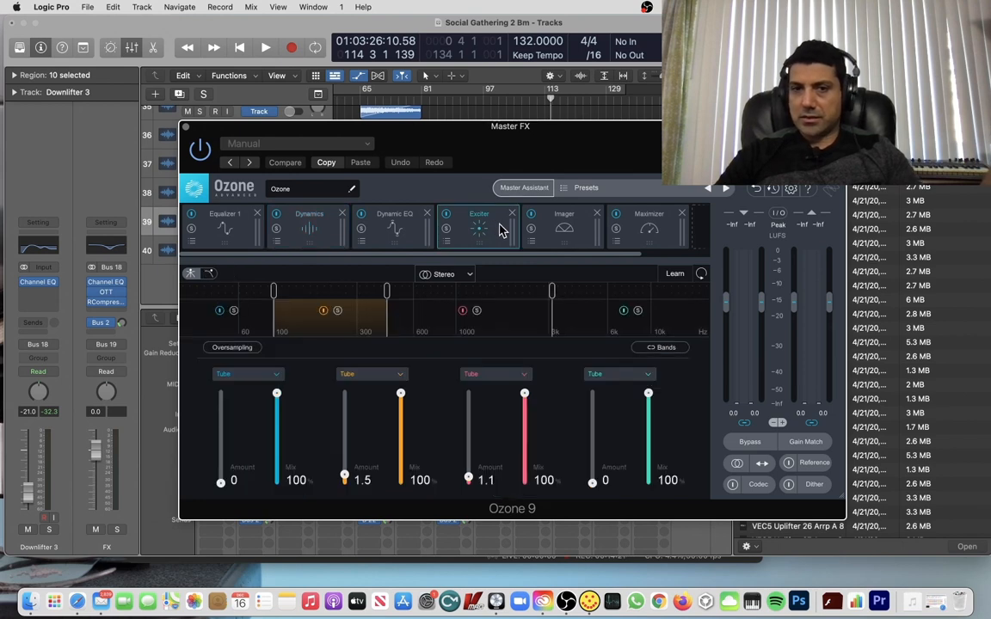
pyautogui.click(586, 229)
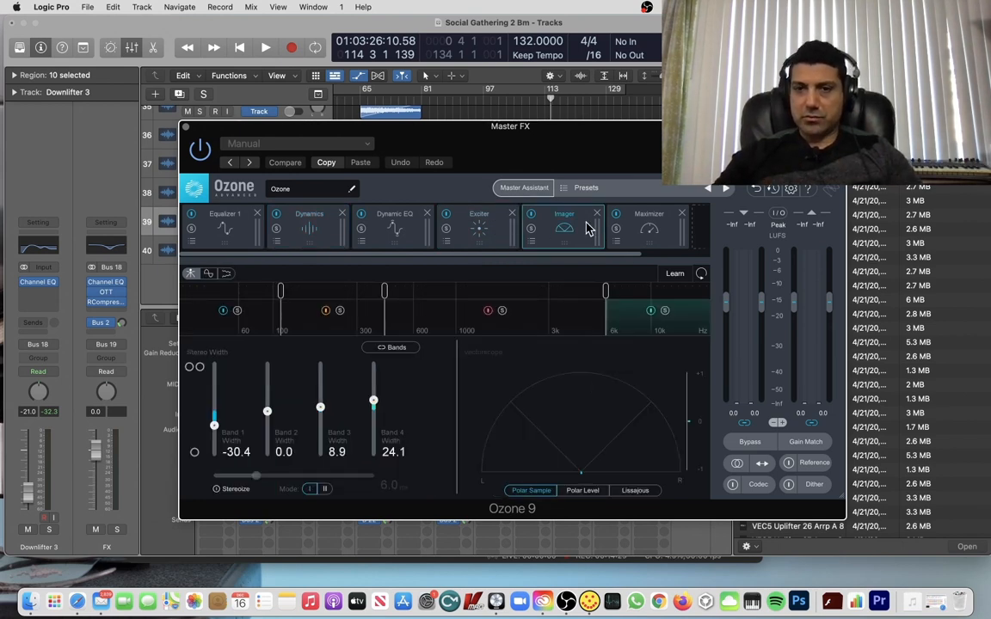
pyautogui.click(671, 234)
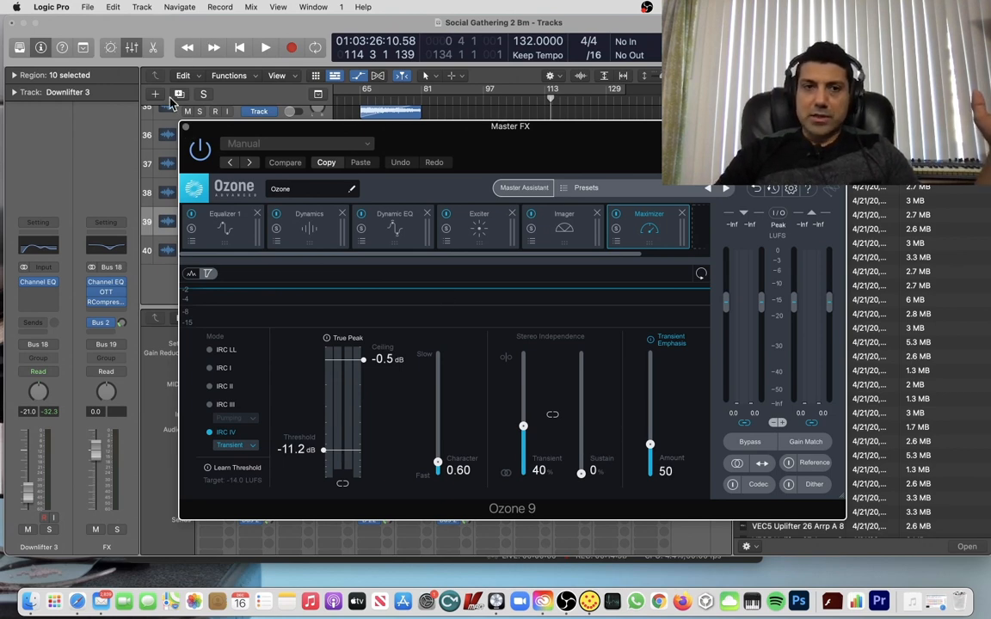
pyautogui.click(185, 125)
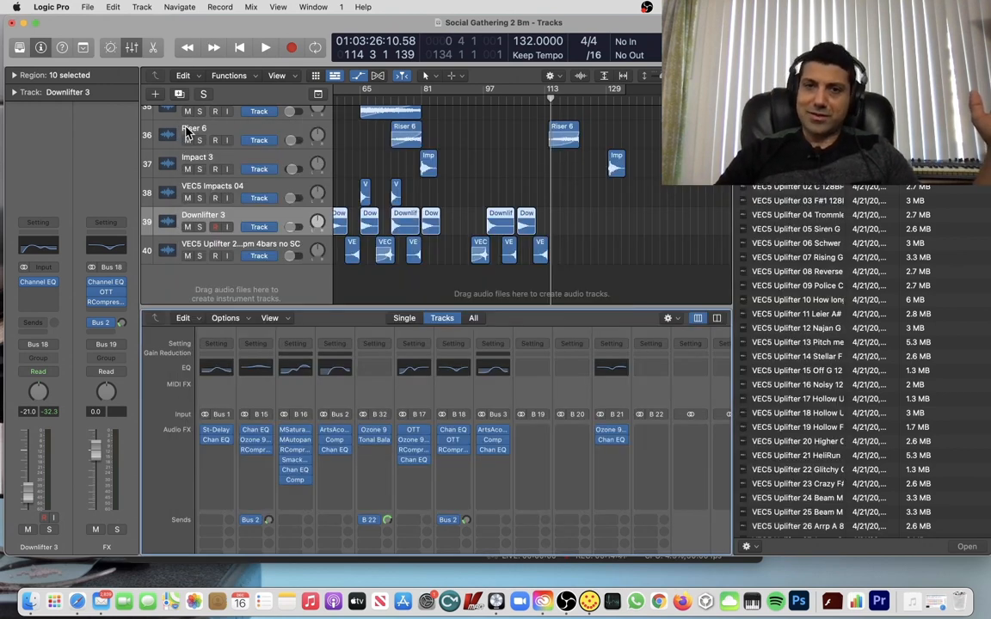